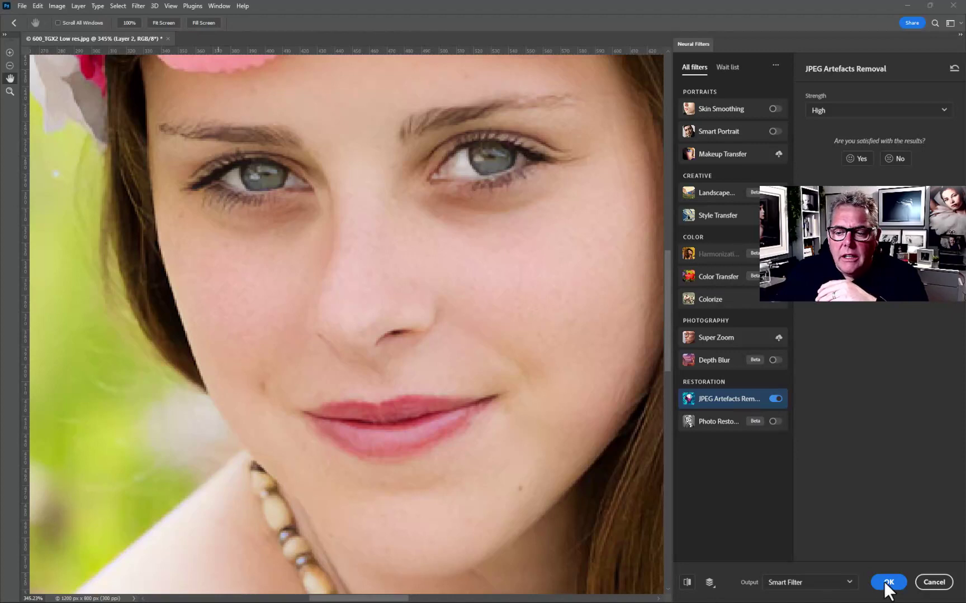
Step: Discard the open Neural Filters session and restart Neural Filters on Layer 1 with JPEG Artefacts Removal enabled
click(933, 582)
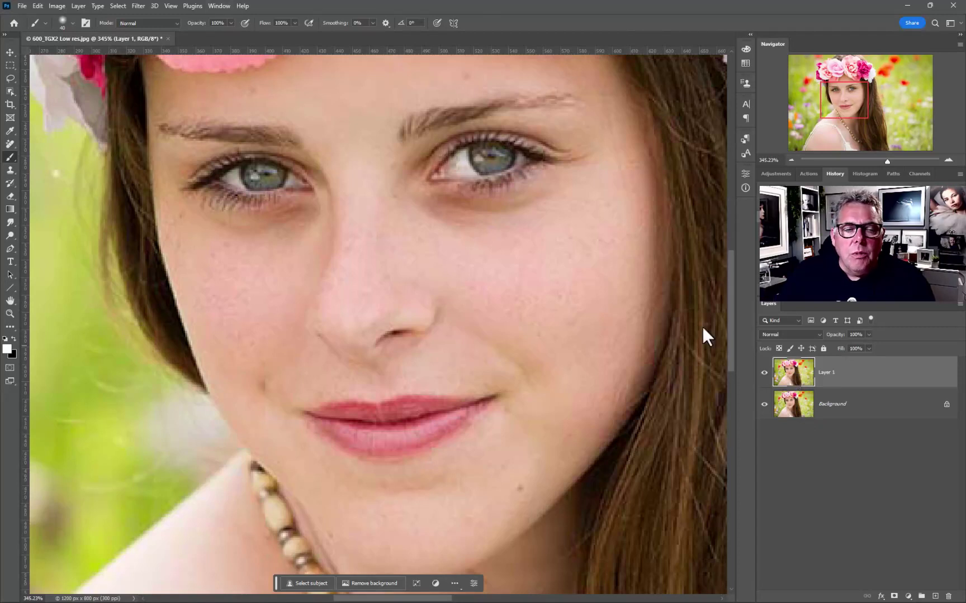
click(135, 5)
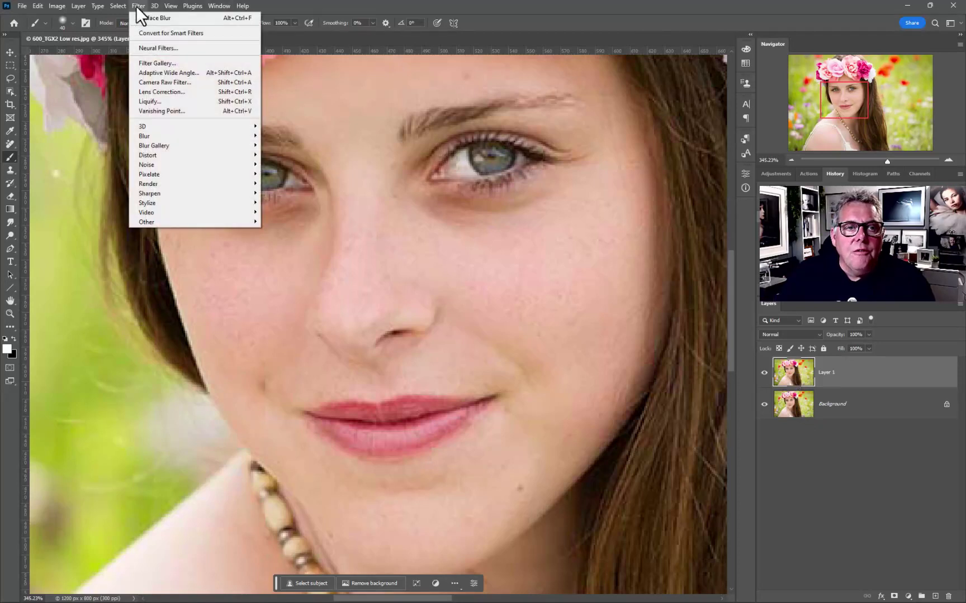
click(140, 48)
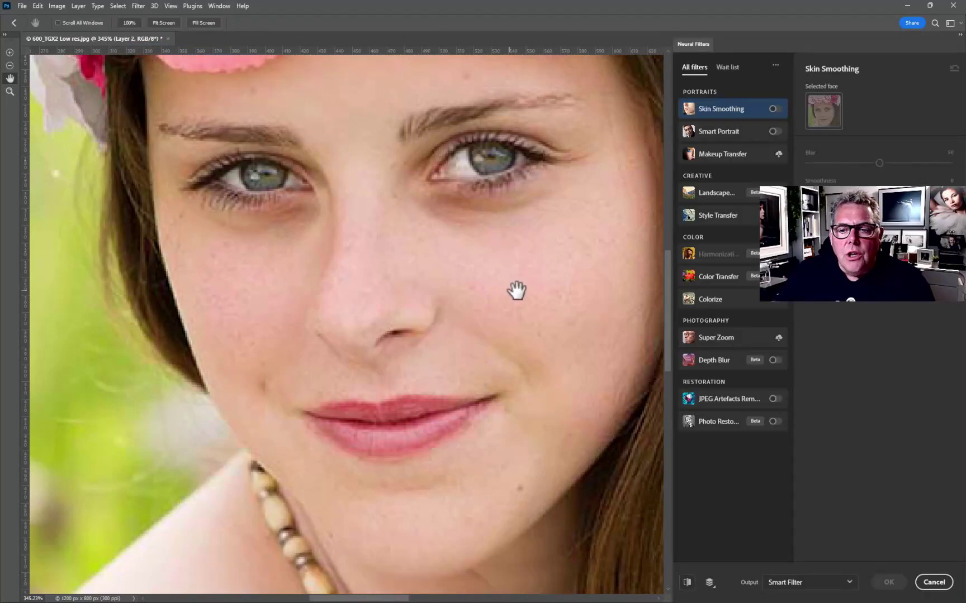
click(773, 399)
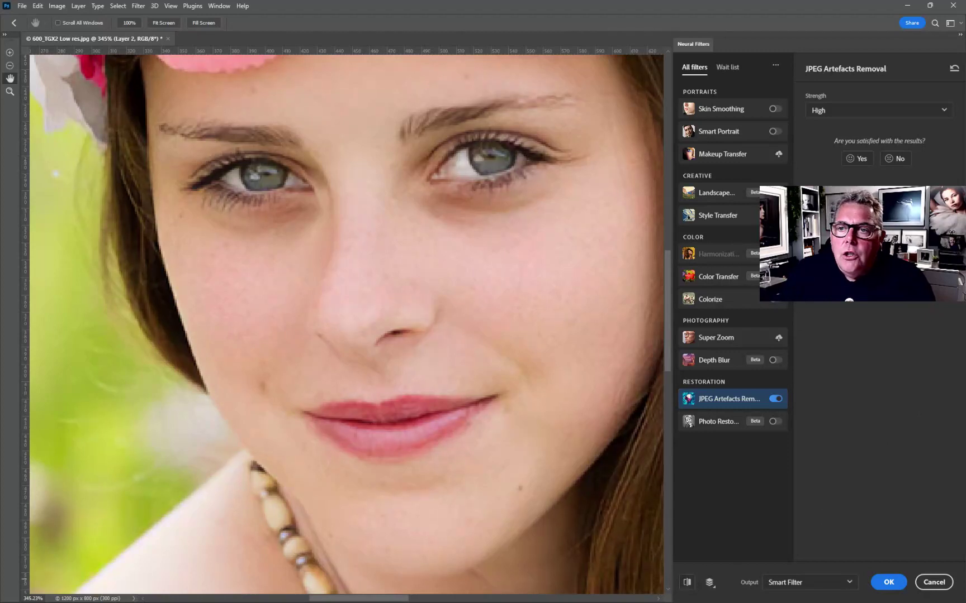
Step: Apply JPEG Artefacts Removal at High strength with the output set to Smart Filter
click(849, 113)
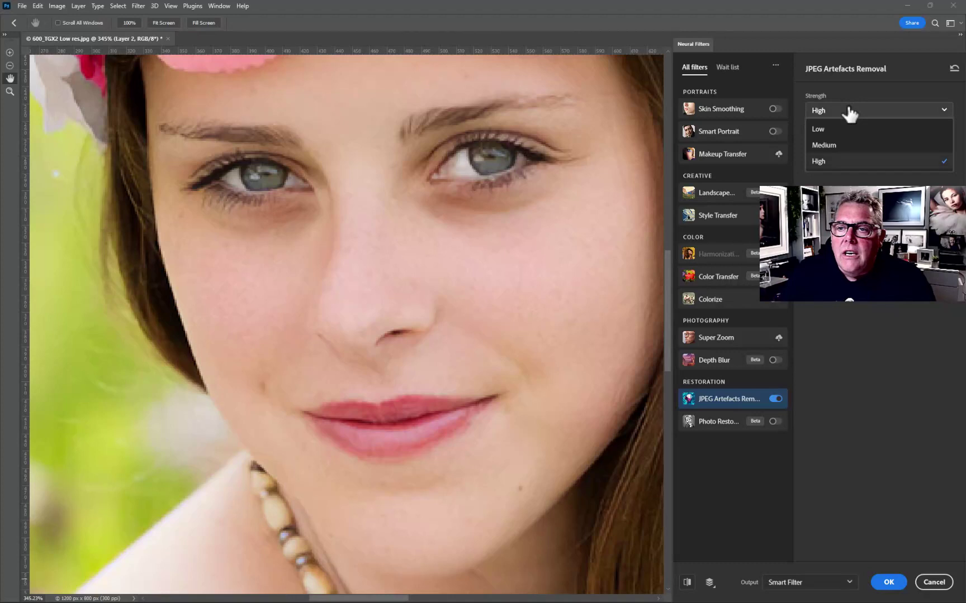
click(826, 162)
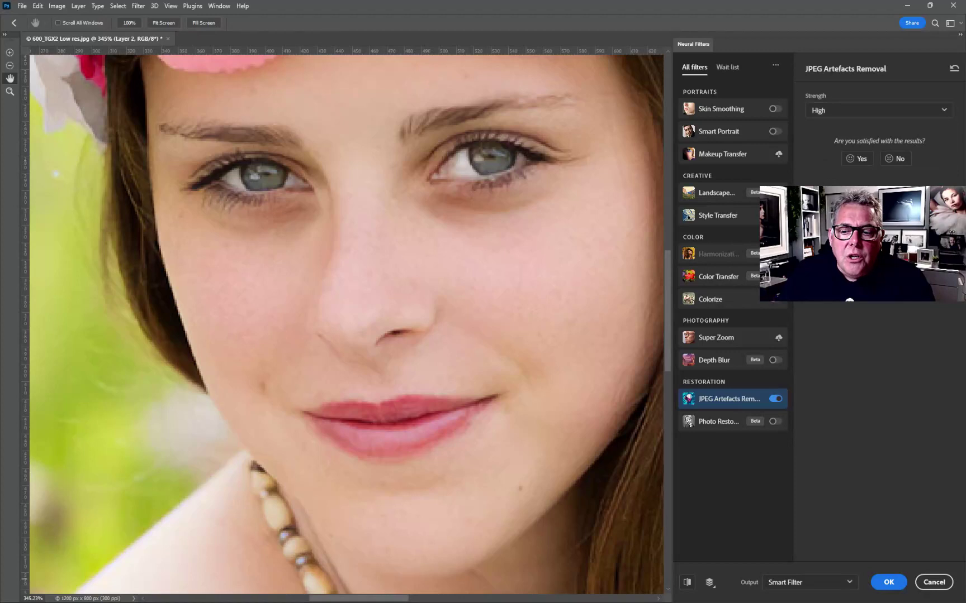
click(788, 584)
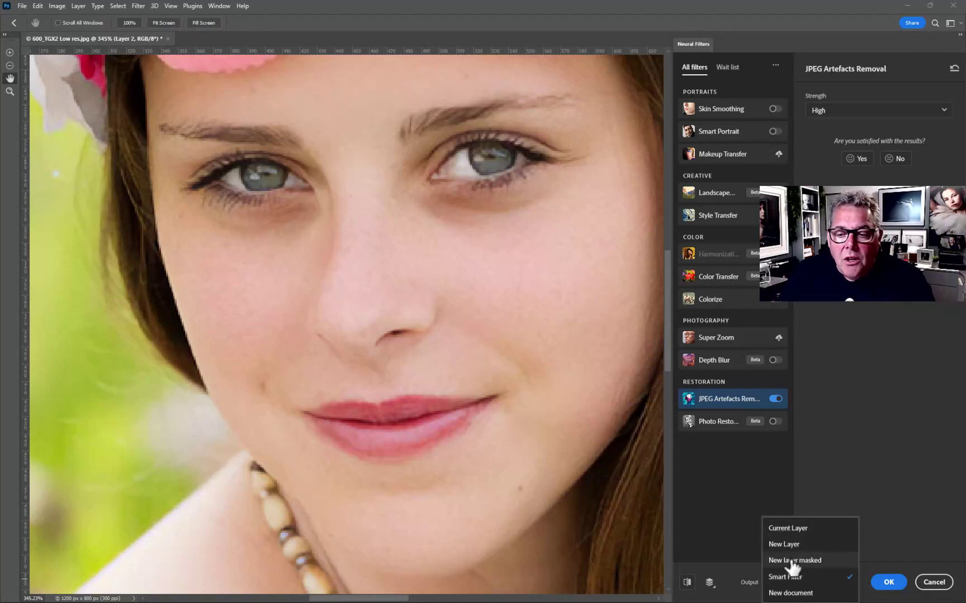
click(814, 509)
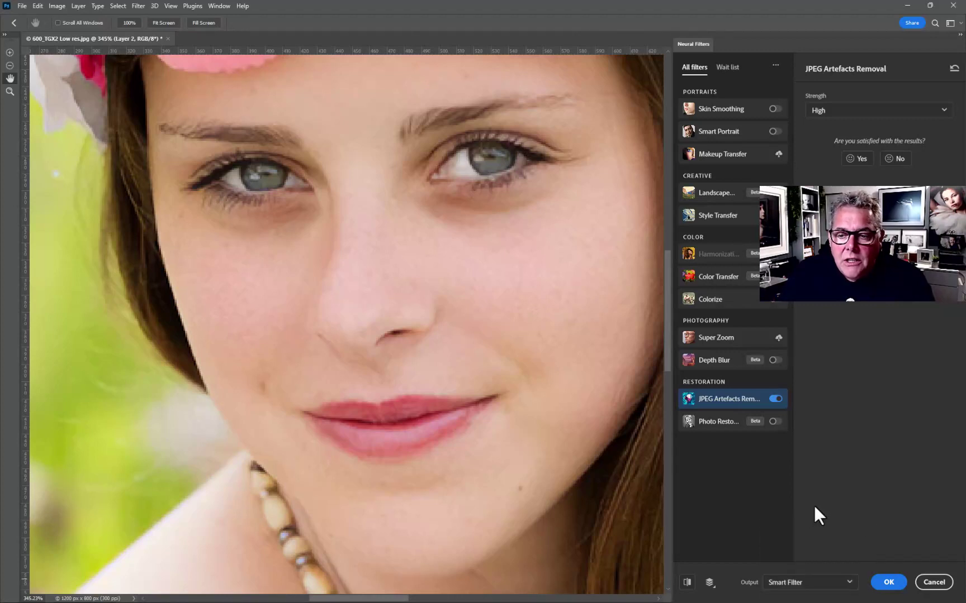
click(888, 583)
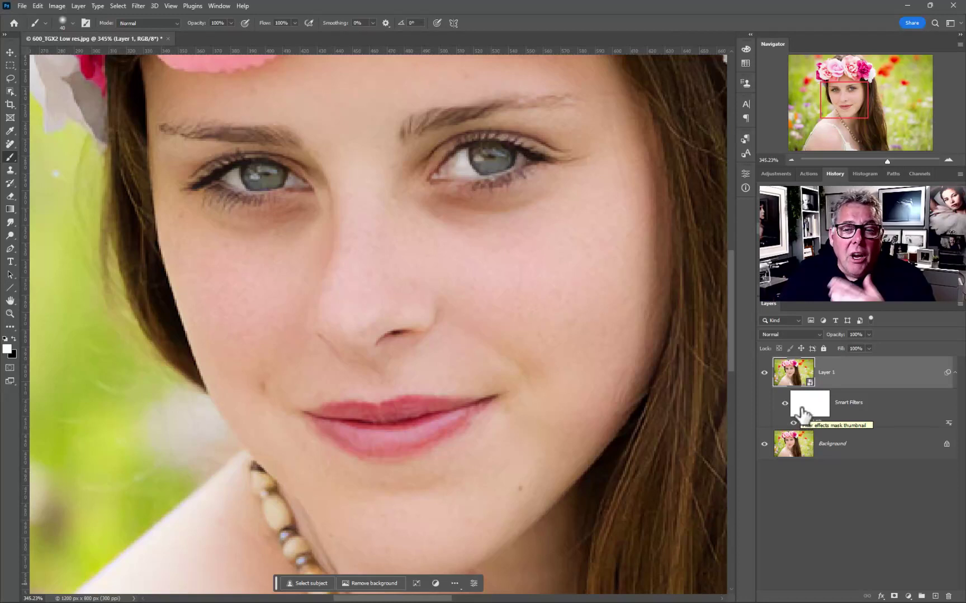
Step: Compare the girl's hair and face before and after the filter by toggling Layer 1's visibility
drag(647, 388, 464, 442)
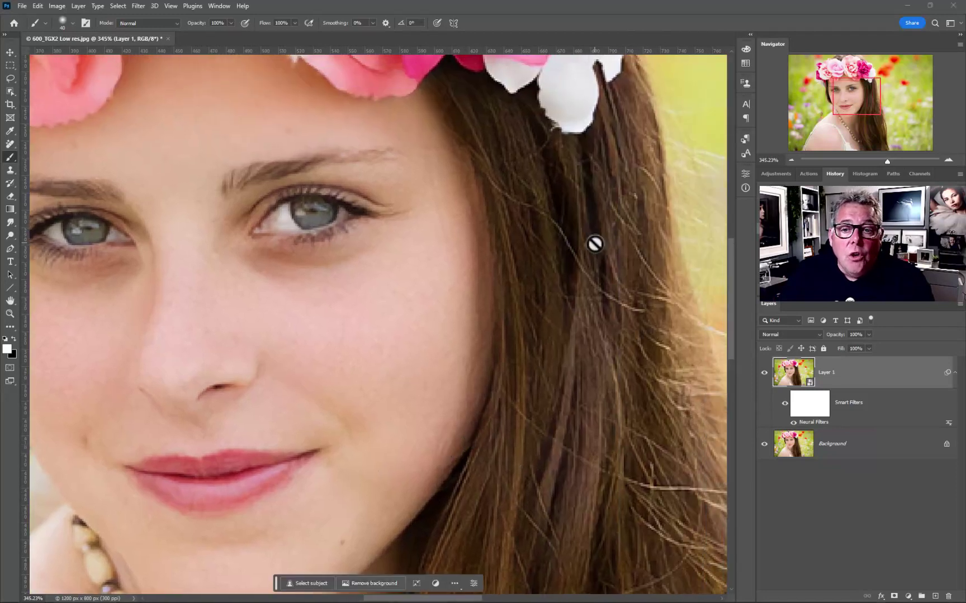
click(764, 373)
click(765, 373)
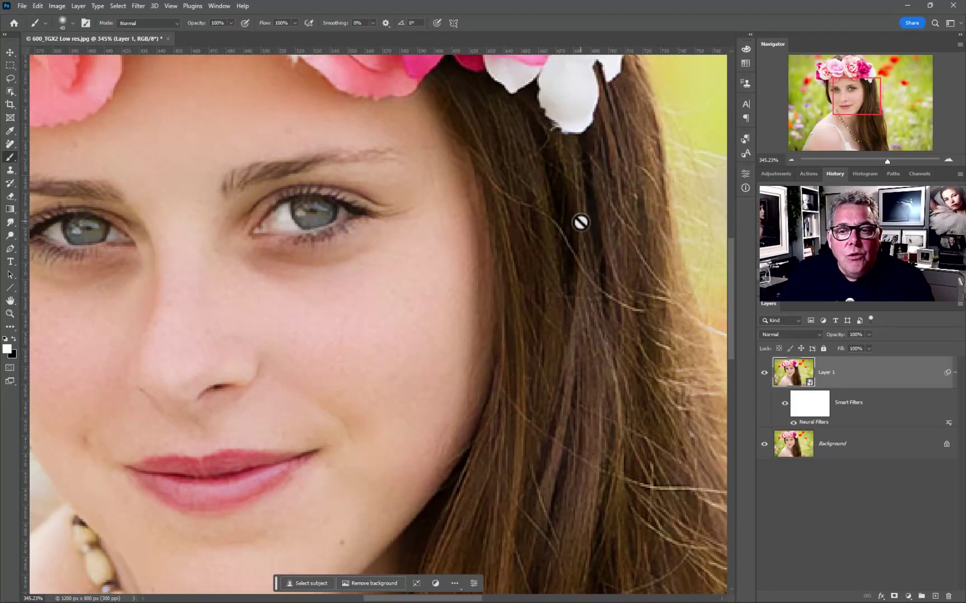
click(764, 375)
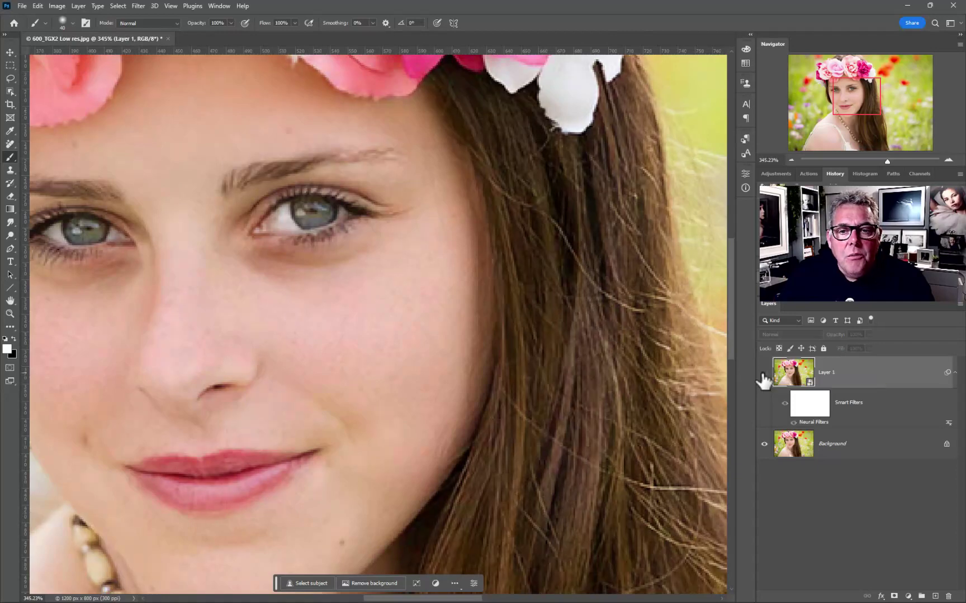
click(764, 376)
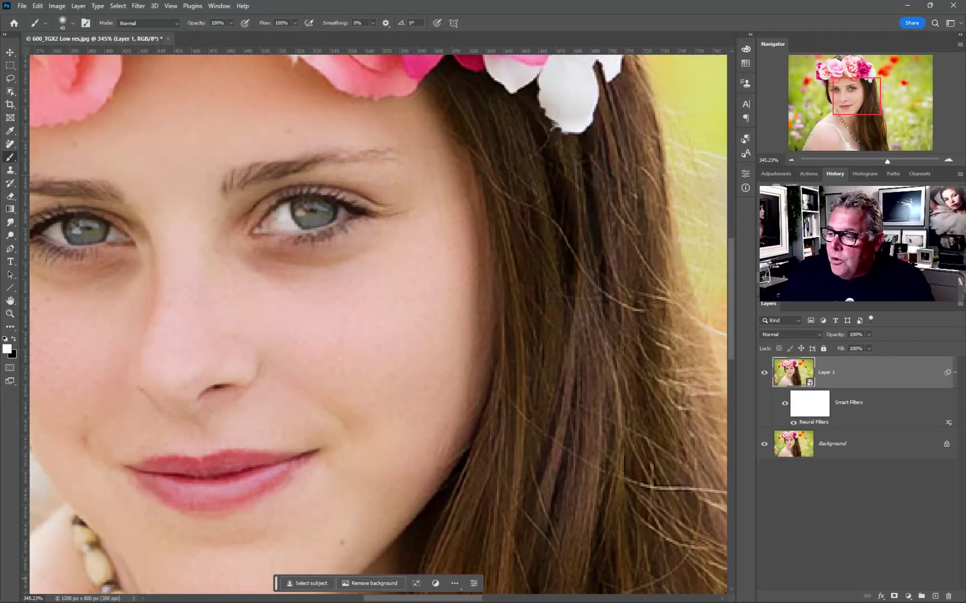
Step: Switch to Adobe Bridge and delete the three JPEG copies from the Fix Low Quality Images folder, keeping the CR2 file
key(alt+Tab)
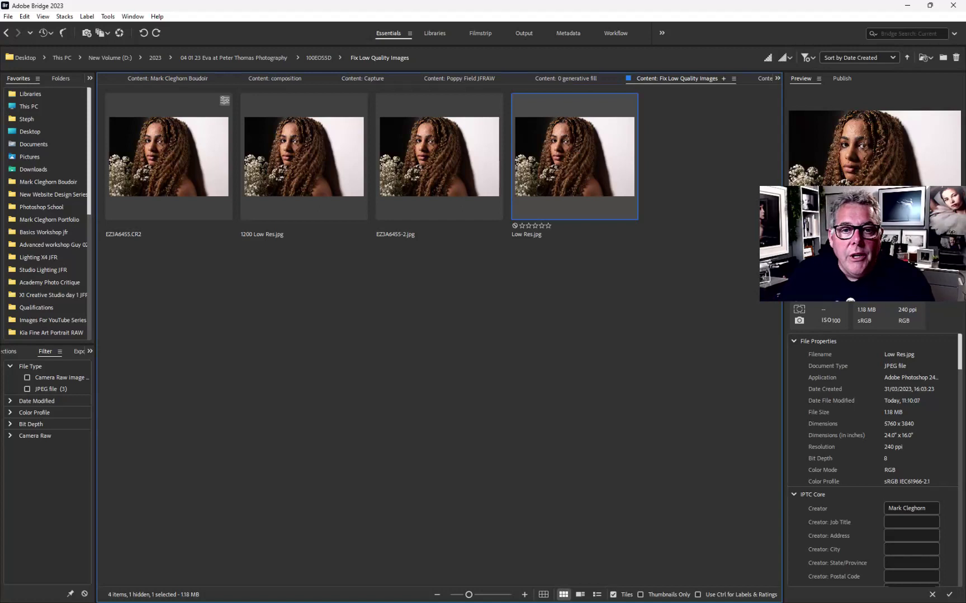
click(694, 321)
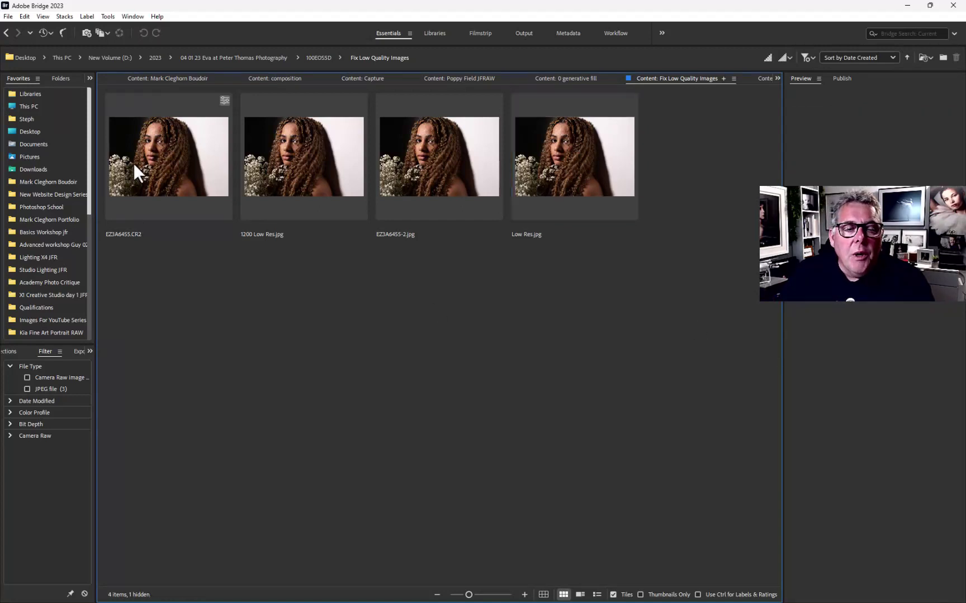
drag(579, 254, 339, 148)
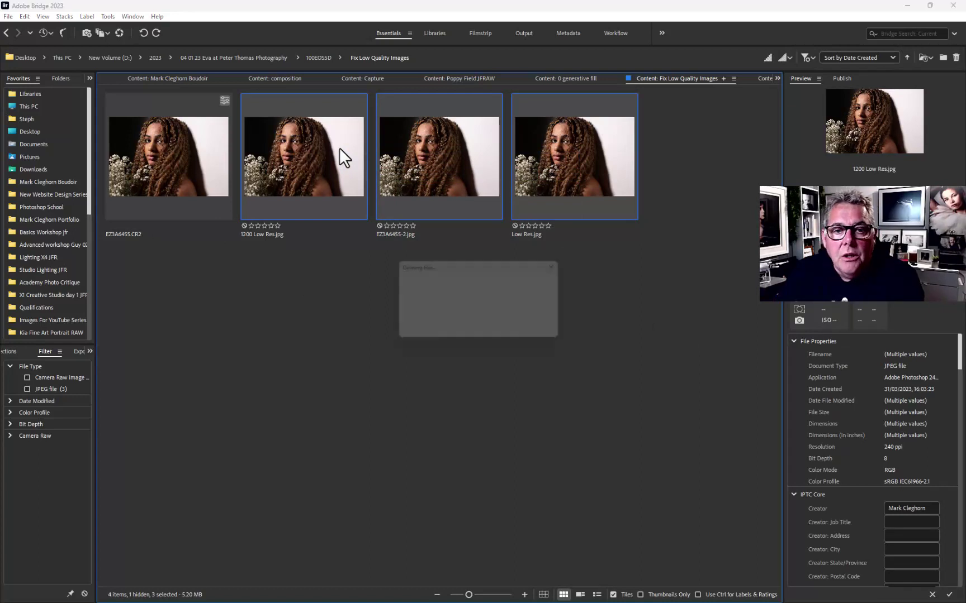
key(Delete)
click(541, 346)
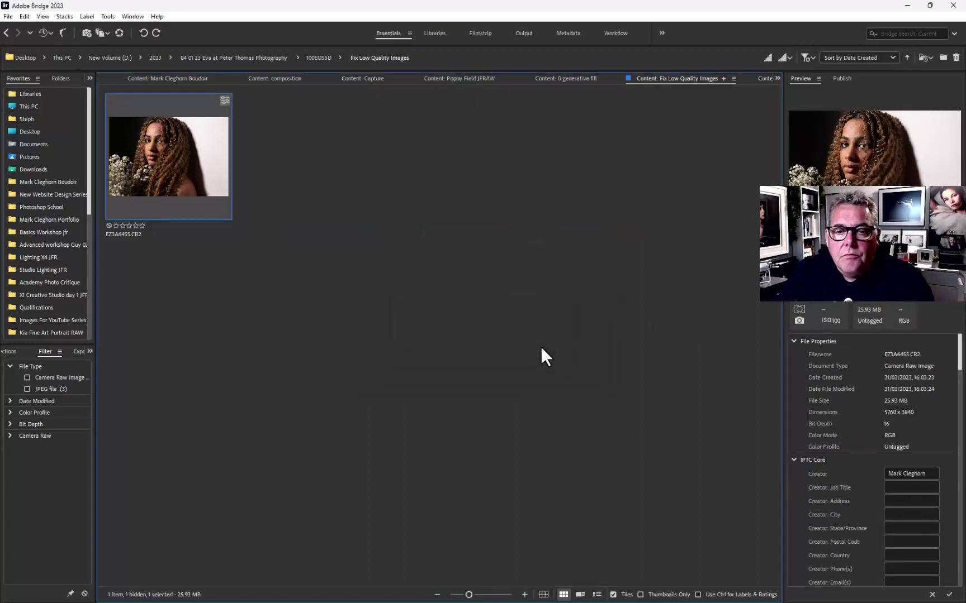
Step: Open the raw file EZ3A6455.CR2 from Bridge in Camera Raw and bring it unedited into Photoshop
click(156, 172)
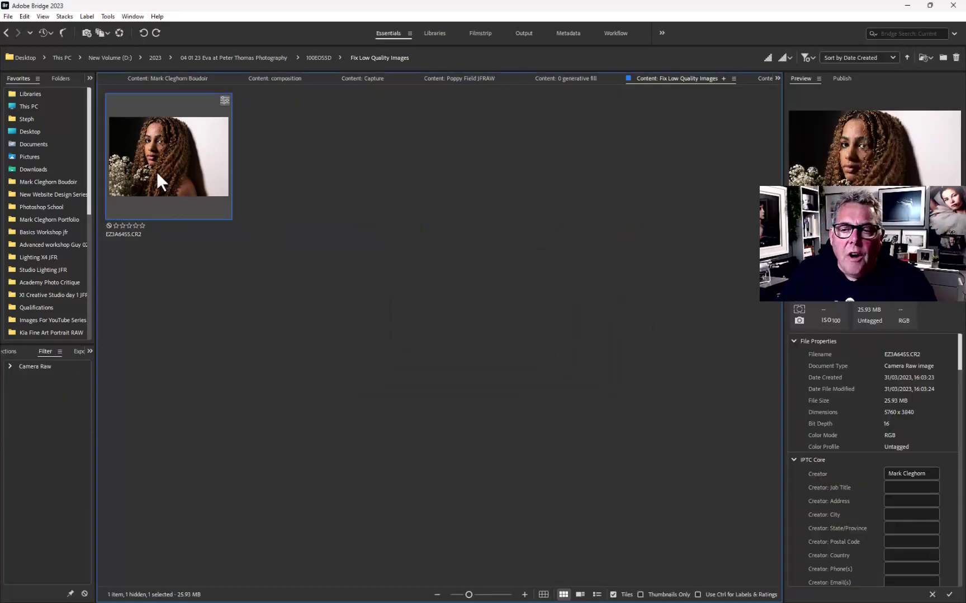
key(alt+Tab)
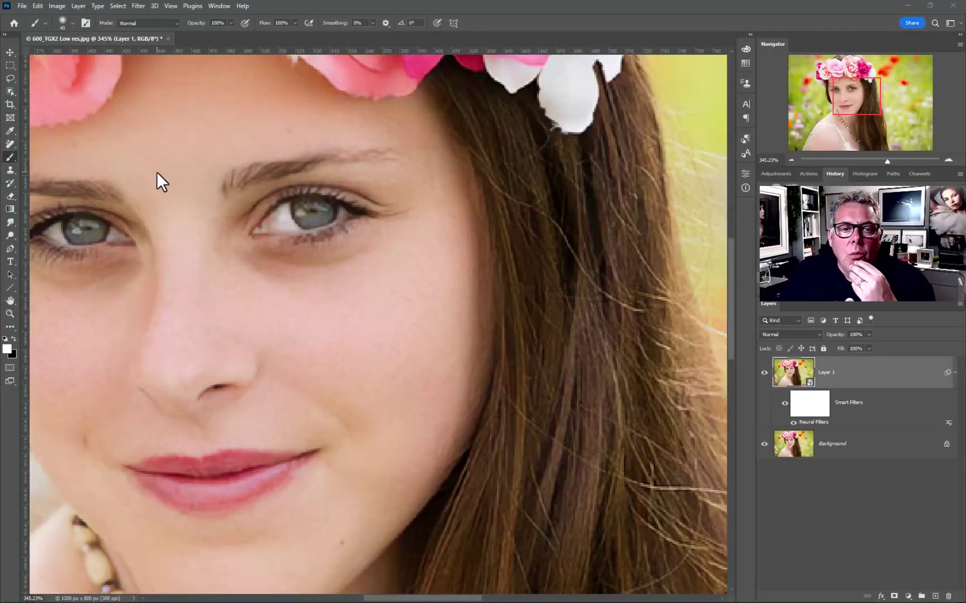
key(alt+Tab)
double_click(156, 171)
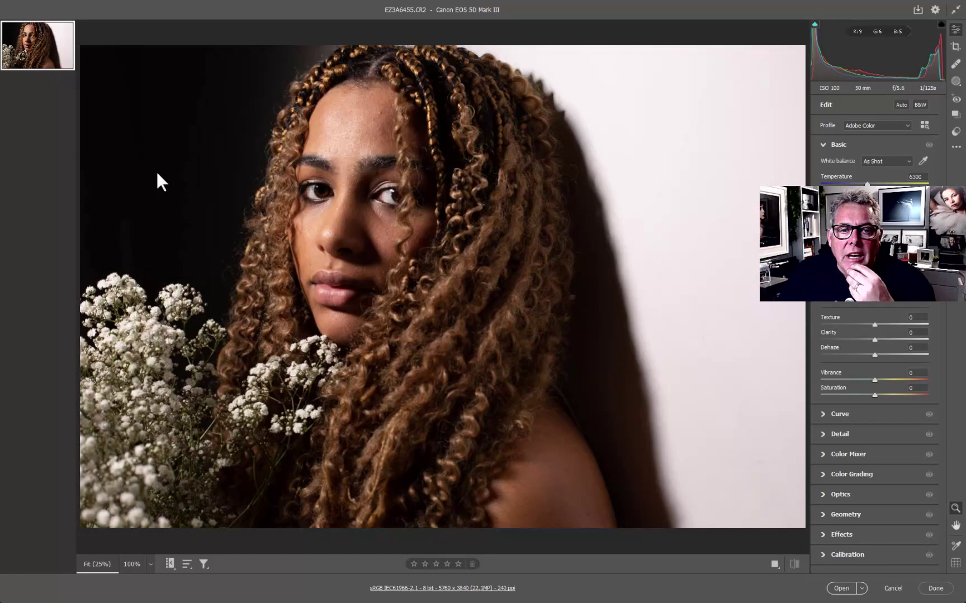
drag(355, 138, 390, 136)
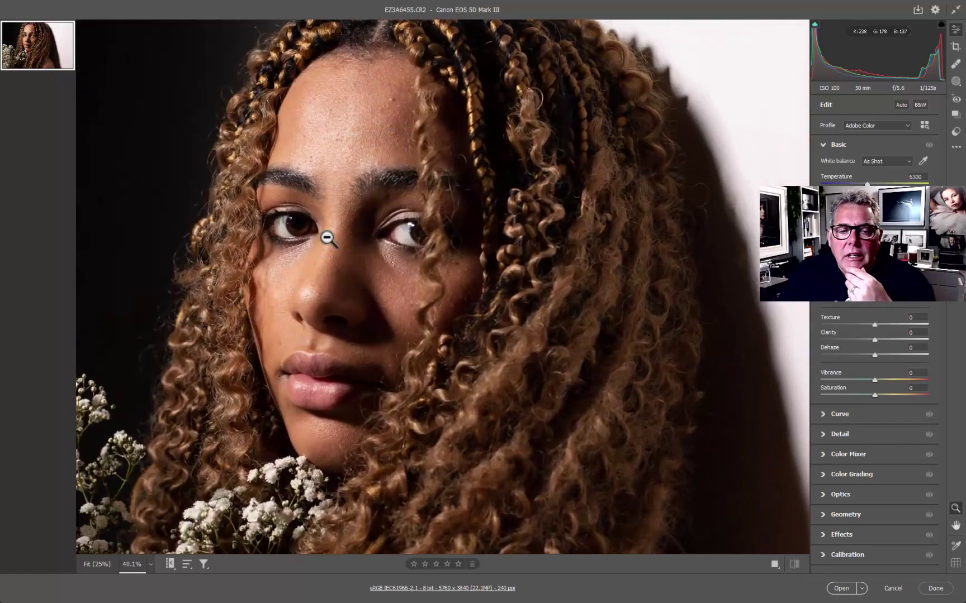
click(842, 590)
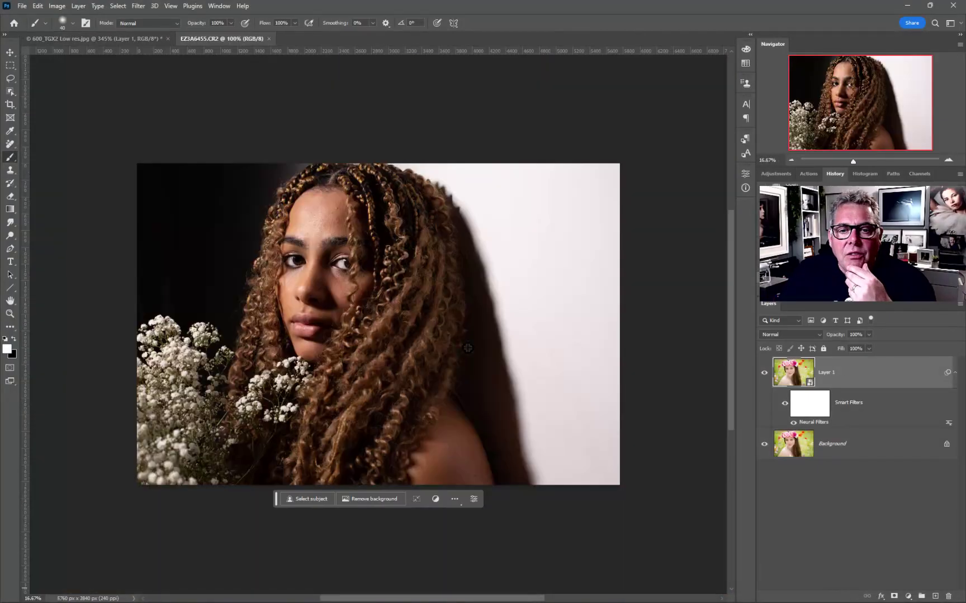
mouse_move(346, 260)
mouse_down()
mouse_move(311, 306)
mouse_move(406, 258)
mouse_move(388, 277)
mouse_up()
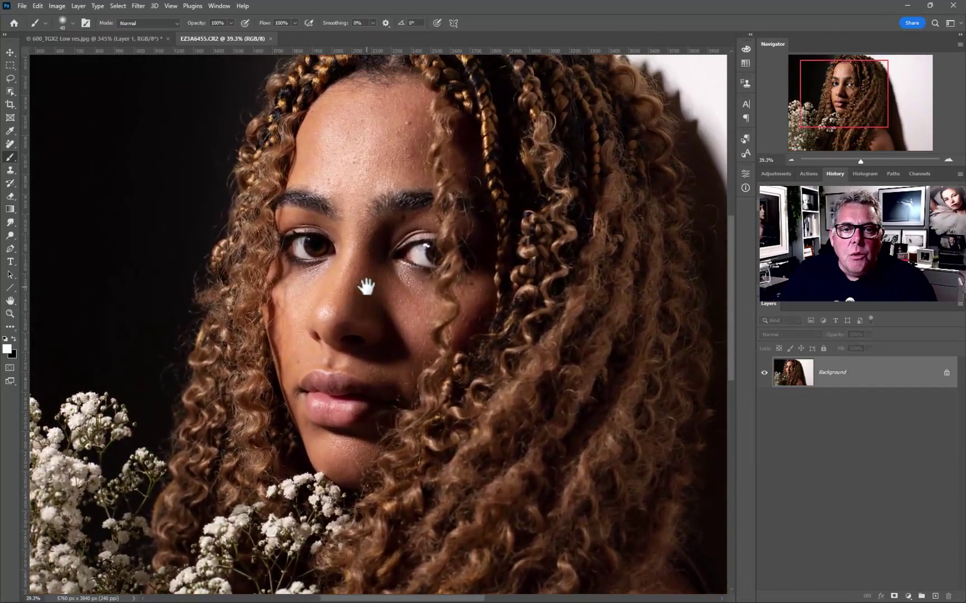
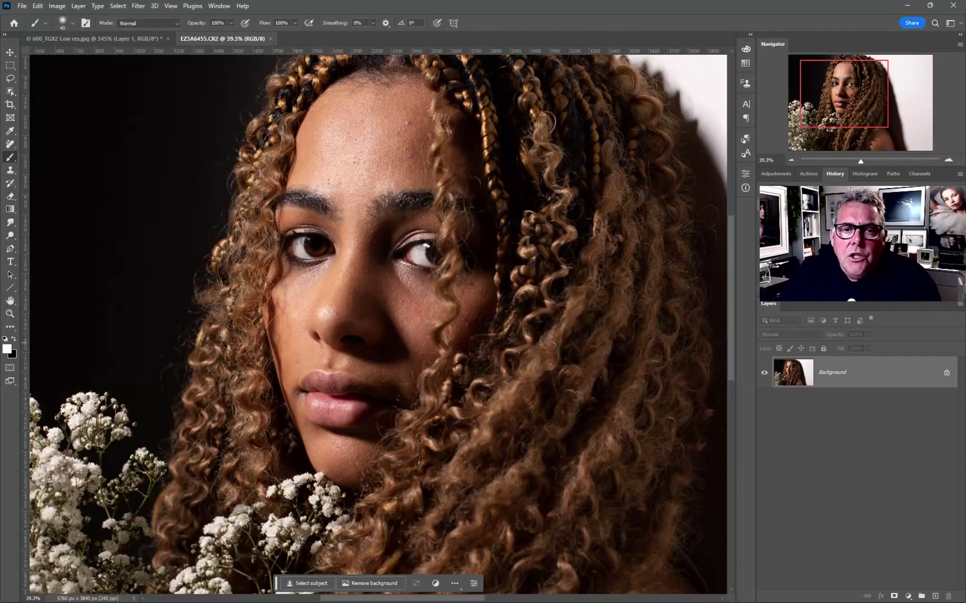
Step: Save the portrait as a JPEG named "Original Jpeg Saved from RAW" at quality 10 (Maximum), and close the document
click(21, 6)
click(63, 128)
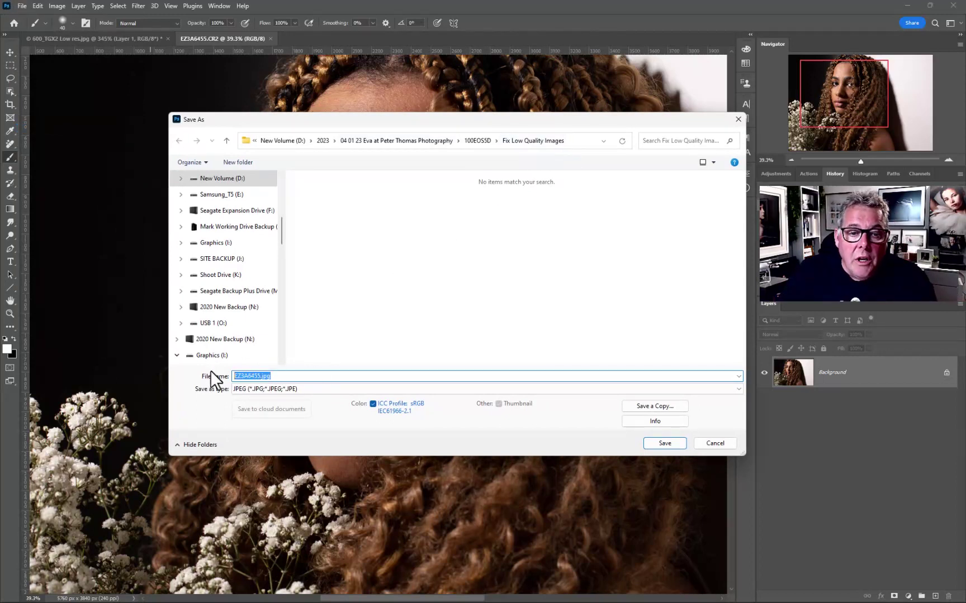
text(Or)
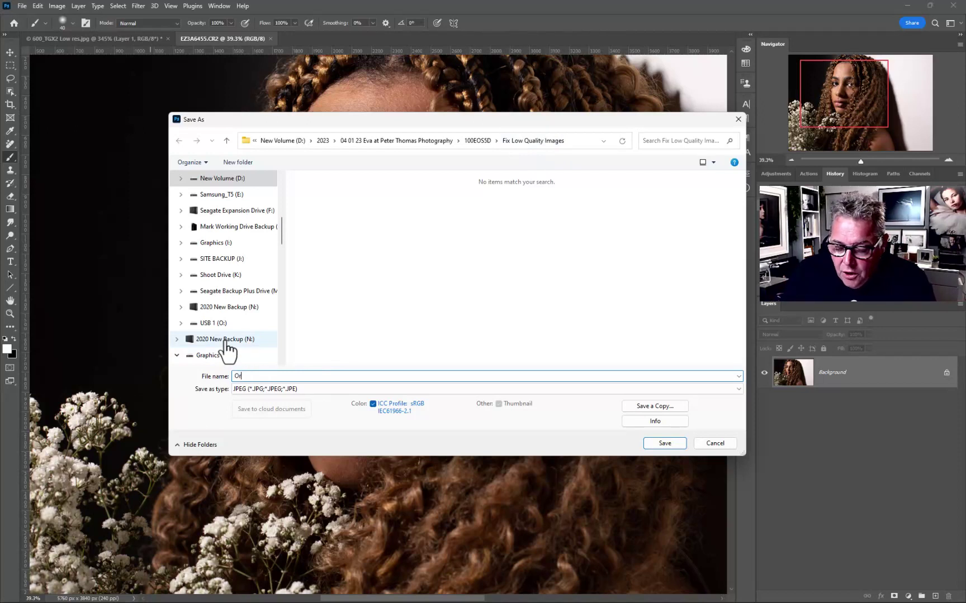
text(iginal J)
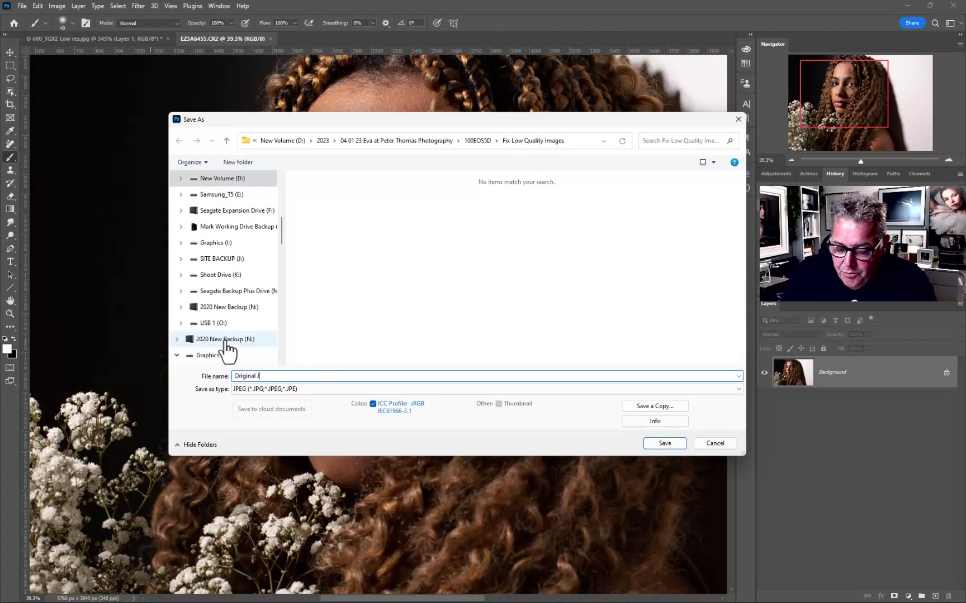
text(peg Sa)
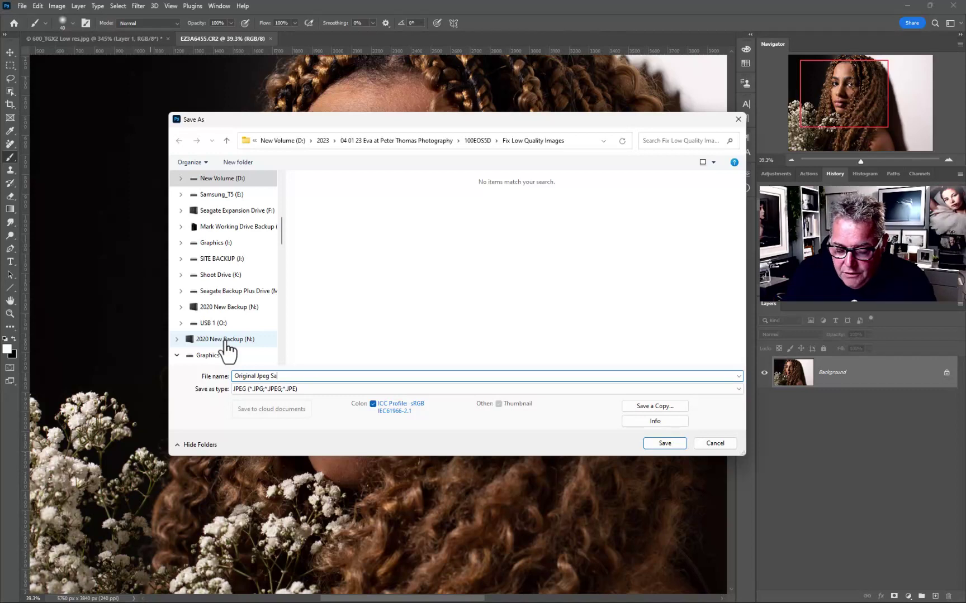
text(ved from RAW)
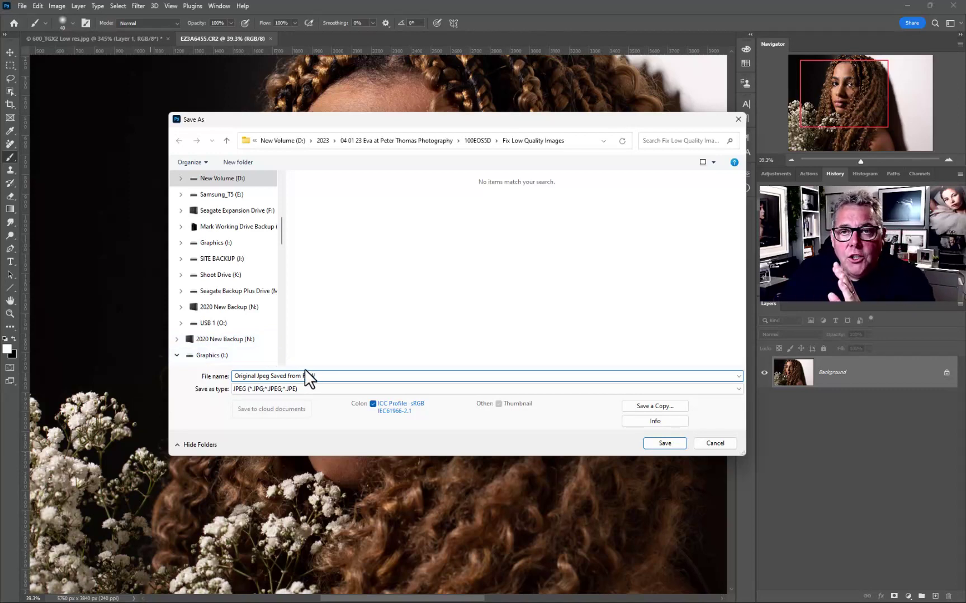
click(659, 442)
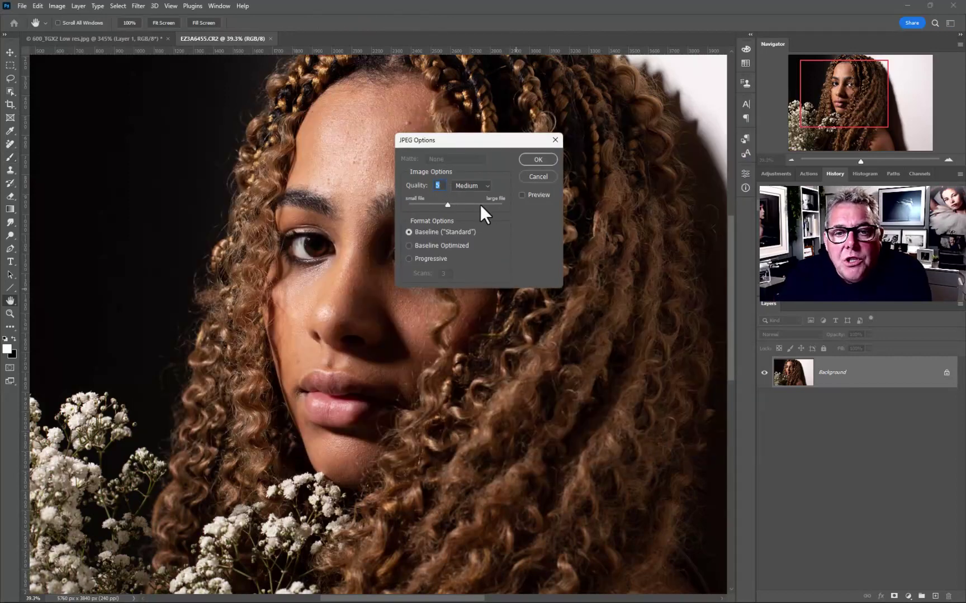
click(484, 204)
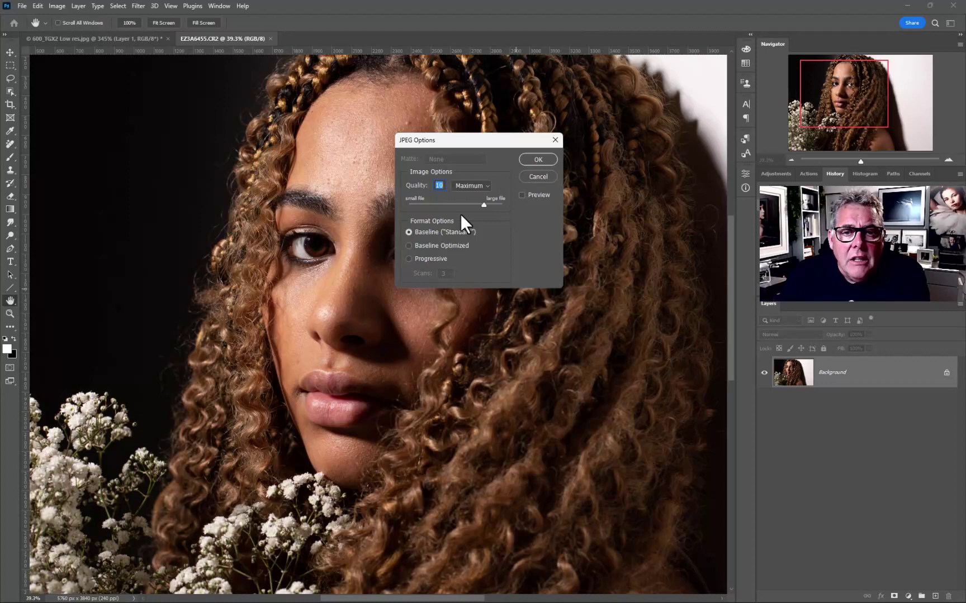
click(538, 160)
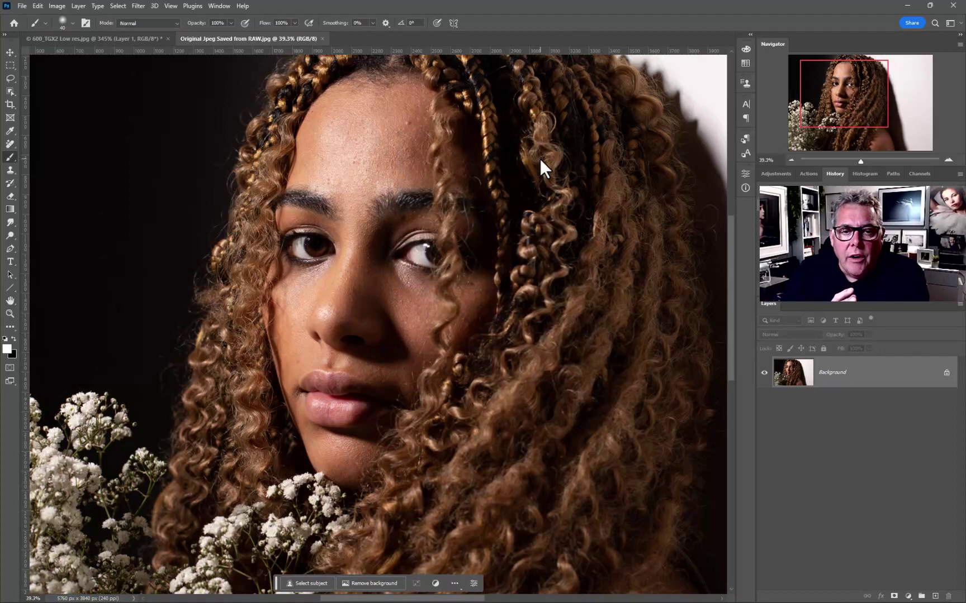
key(ctrl+w)
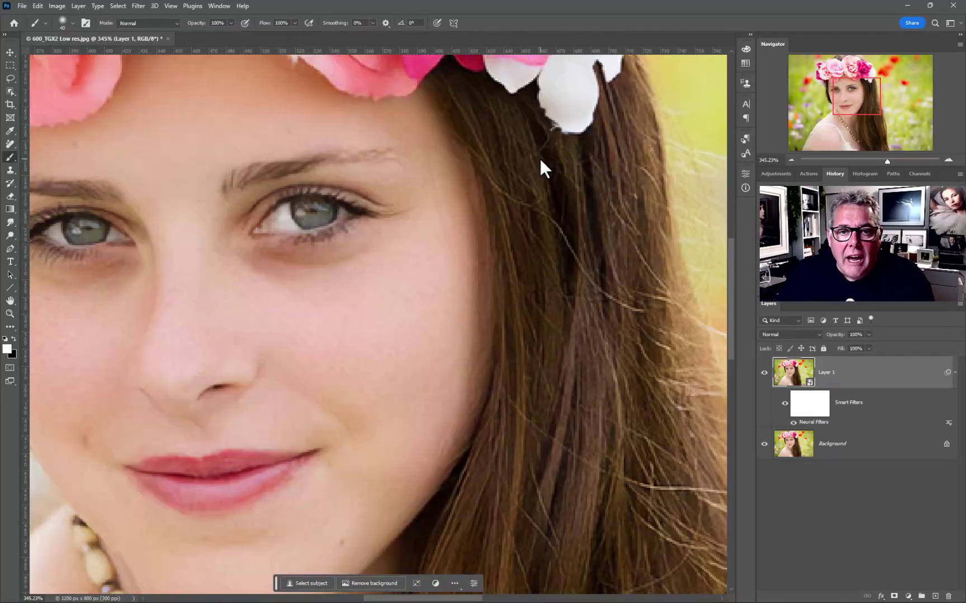
Step: Open the file "Original Jpeg Saved from RAW.jpg" from the Fix Low Quality Images folder and view the woman's face and hair
click(20, 5)
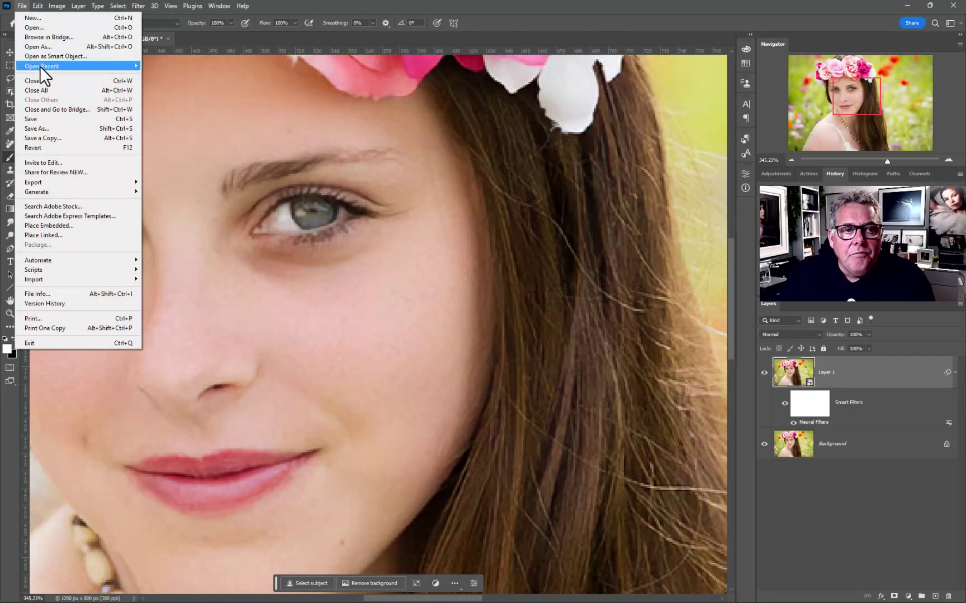
click(38, 27)
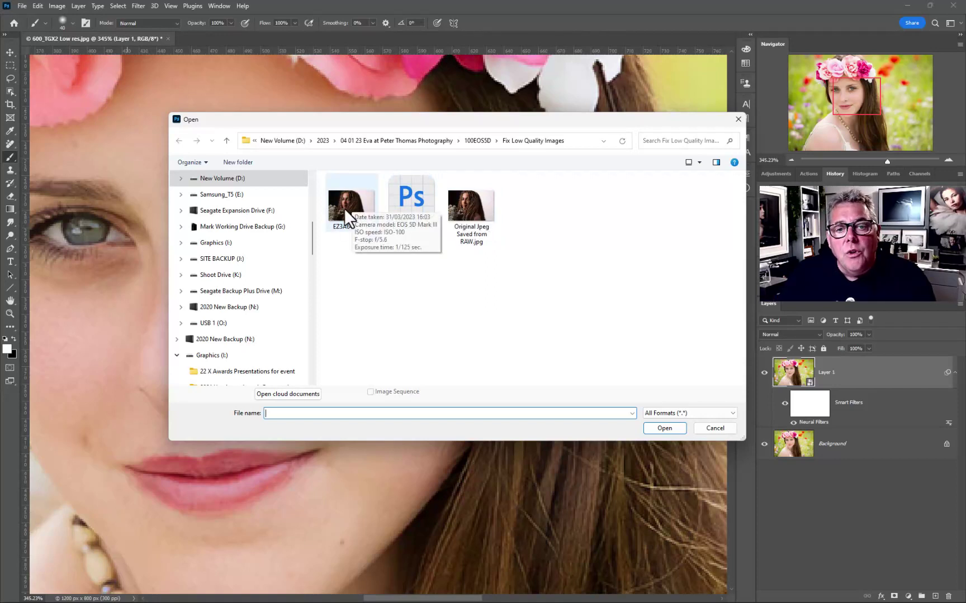
double_click(465, 203)
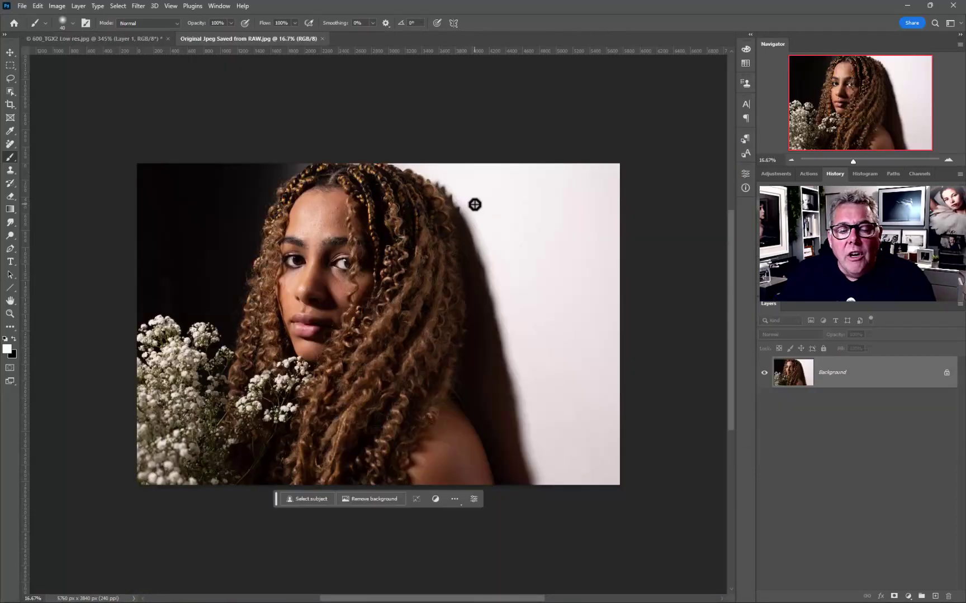
scroll(270, 272, up, 6)
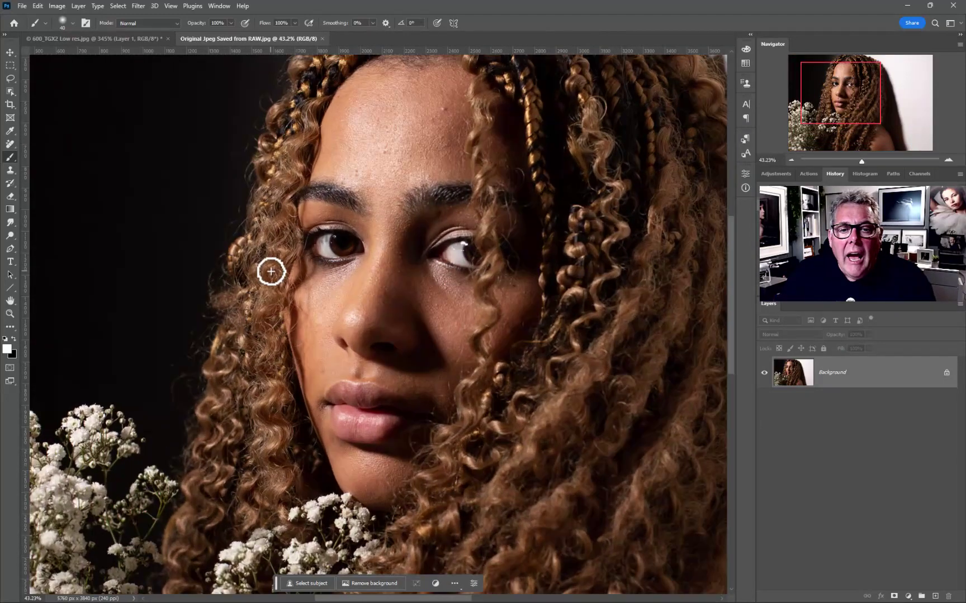
scroll(270, 272, down, 2)
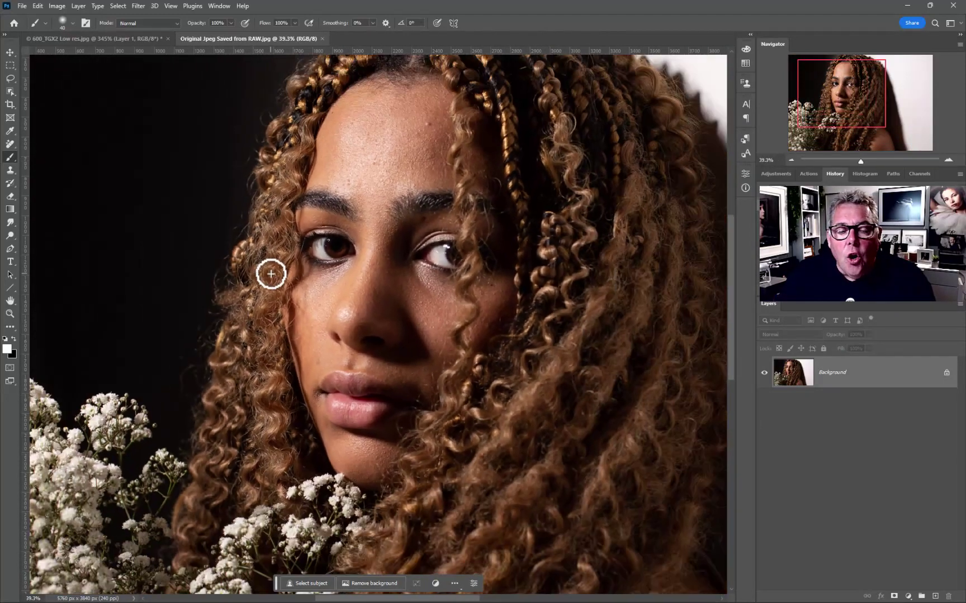
scroll(270, 274, down, 1)
drag(292, 280, 345, 287)
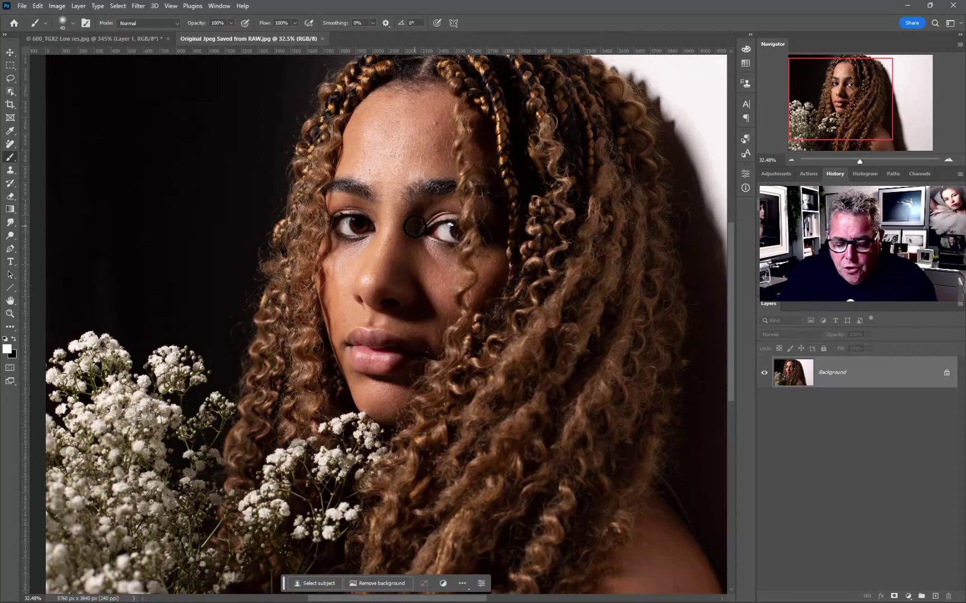
Step: Save the portrait as a new JPEG named "Original Jpeg Low Res.jpg" at quality 5 (Medium)
key(ctrl+shift+s)
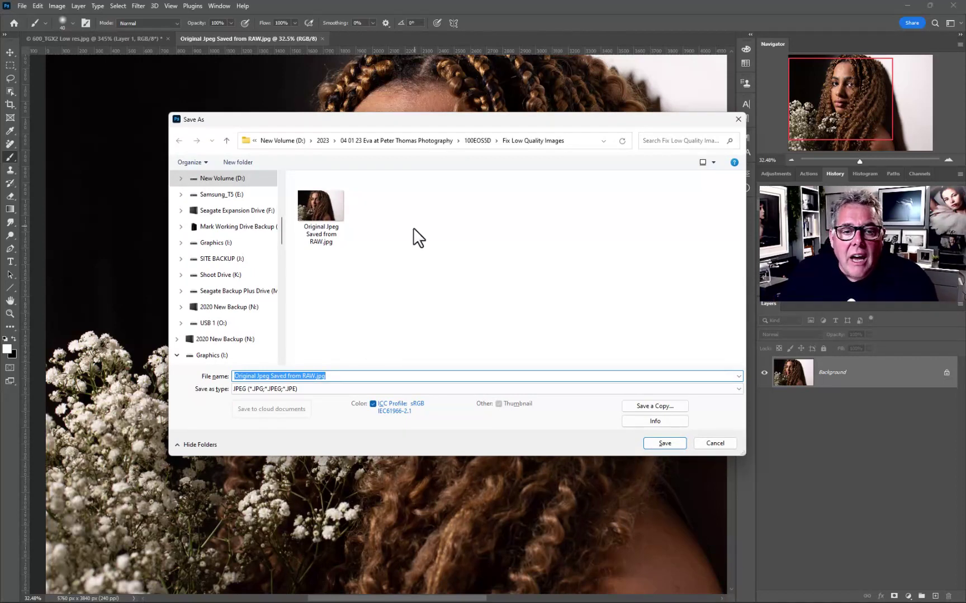
click(275, 376)
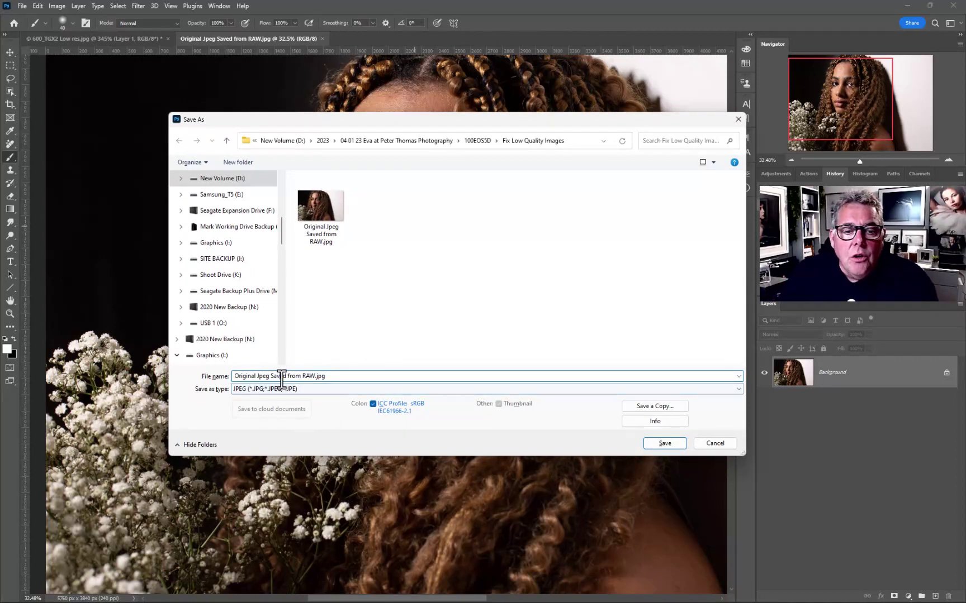
drag(273, 376, 315, 373)
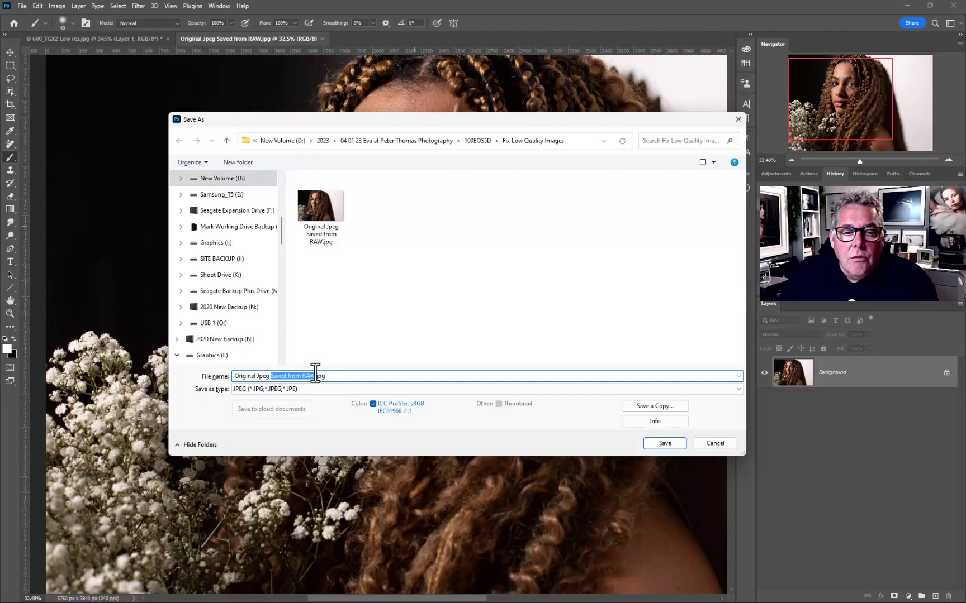
text(Low)
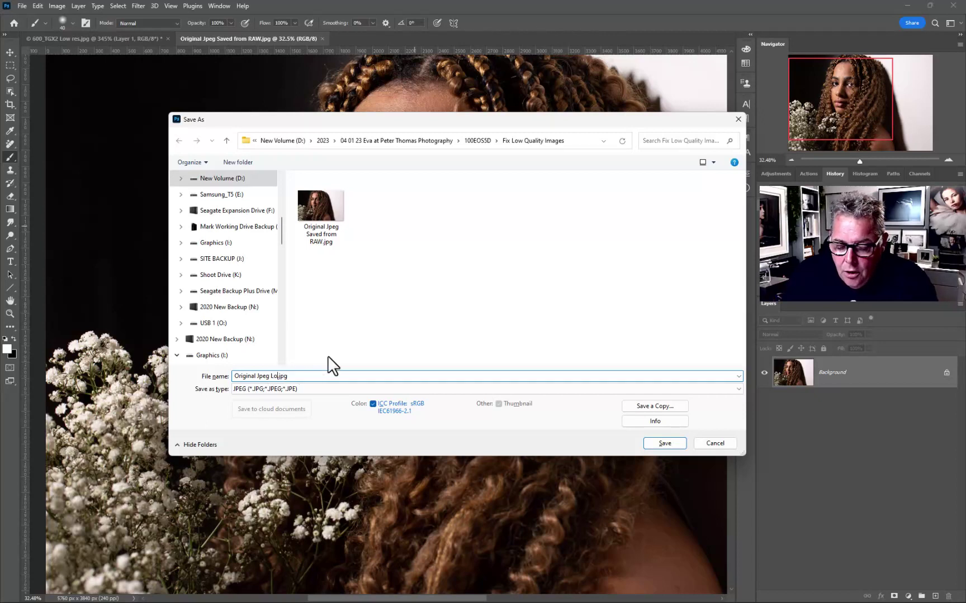
text( Res)
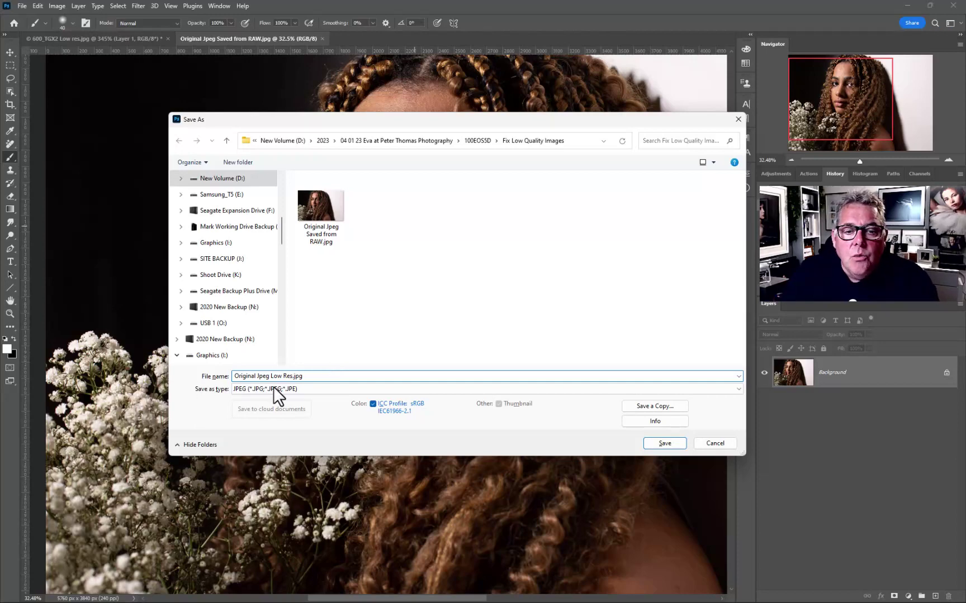
click(665, 441)
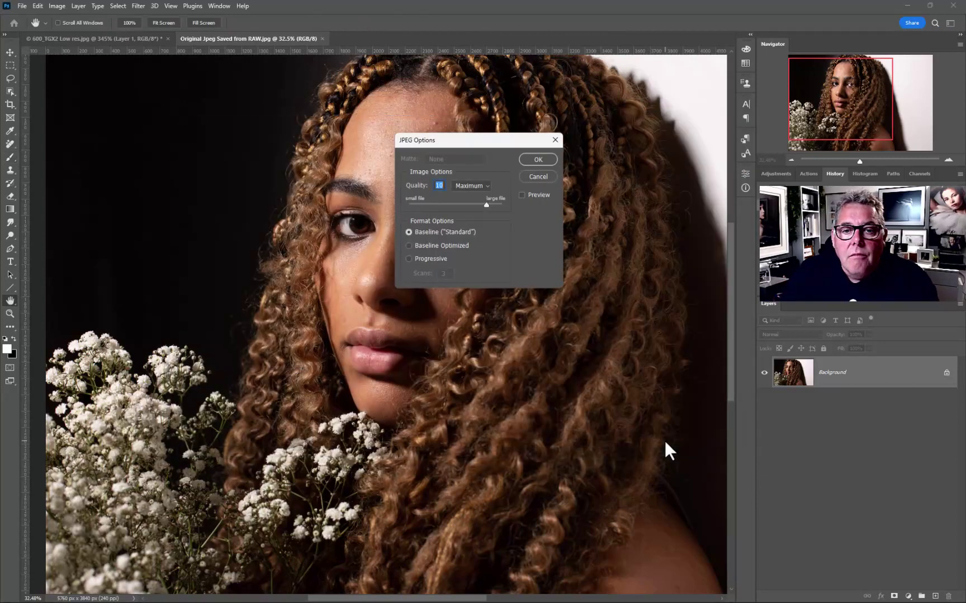
click(440, 204)
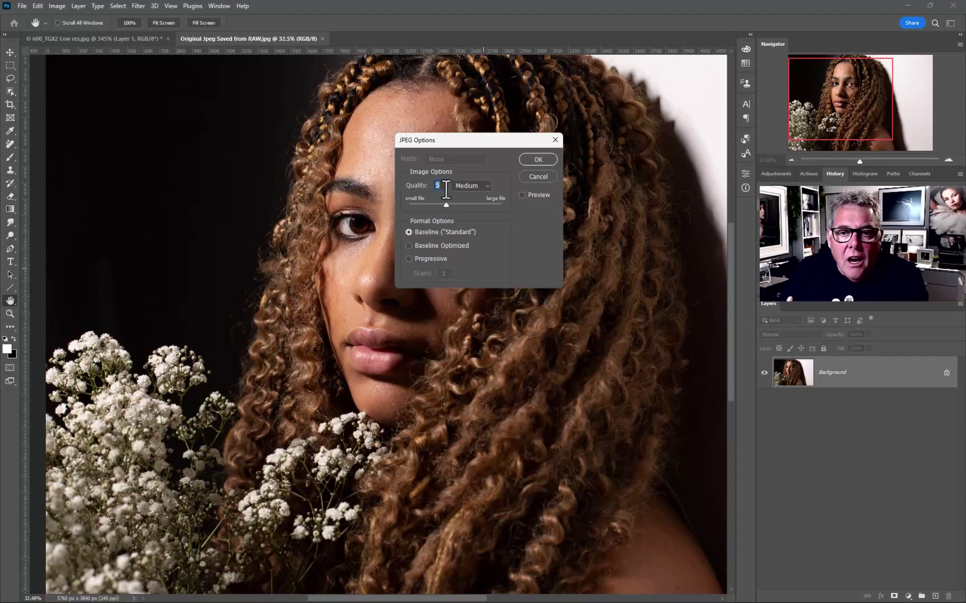
click(537, 159)
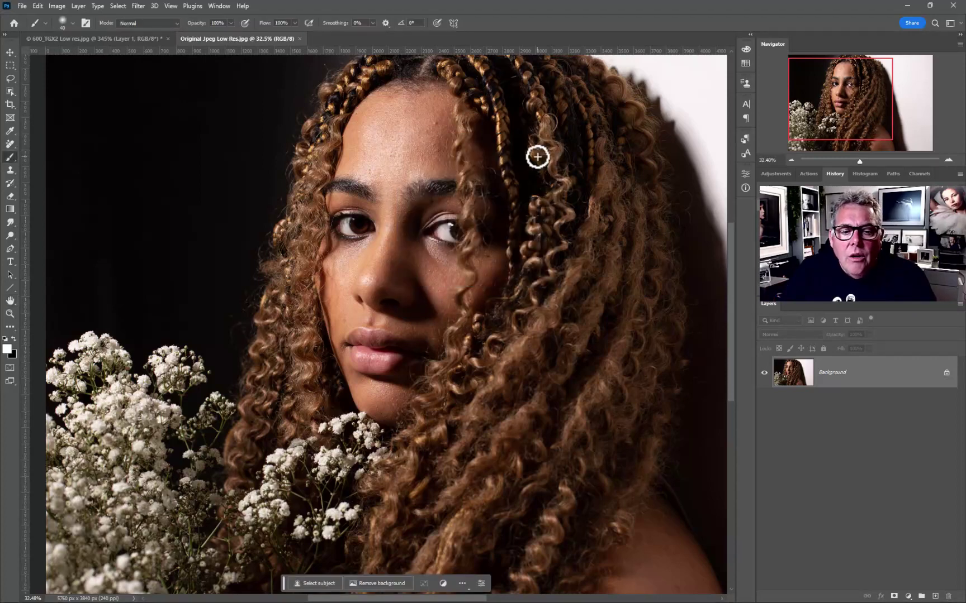
Step: Inspect the woman's eyes and skin close up in the low-res JPEG, and close the document
scroll(445, 226, up, 5)
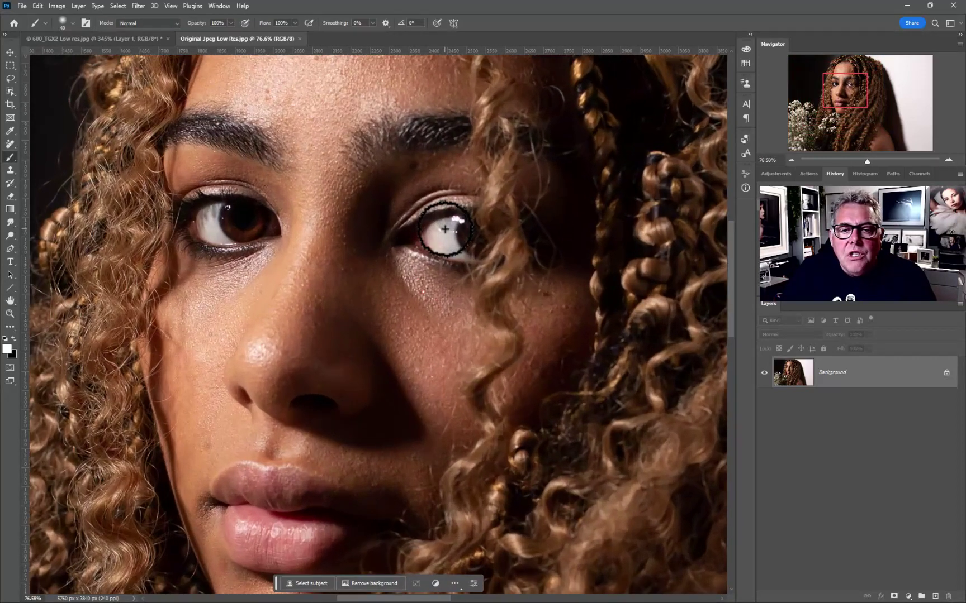
scroll(260, 264, up, 3)
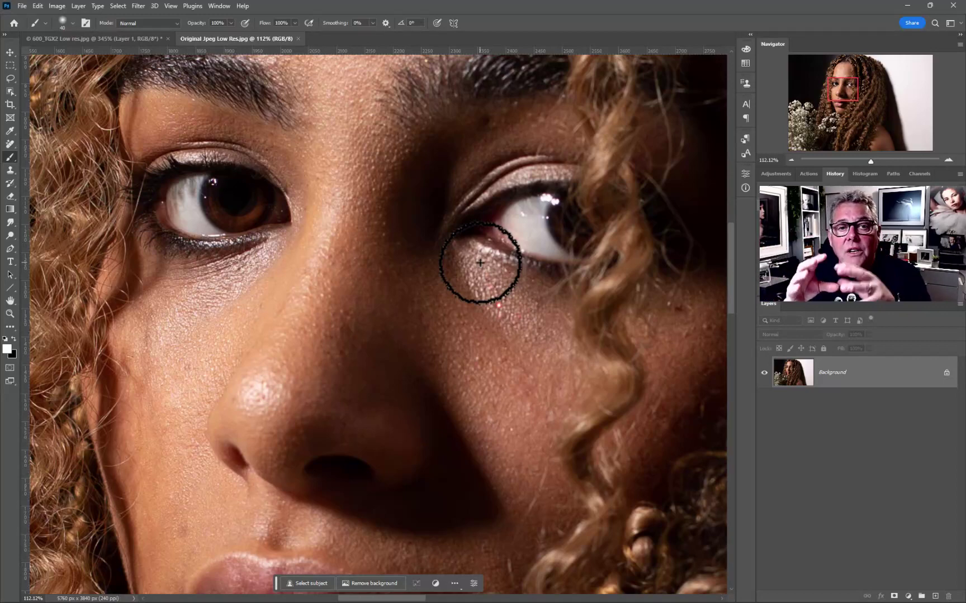
click(297, 38)
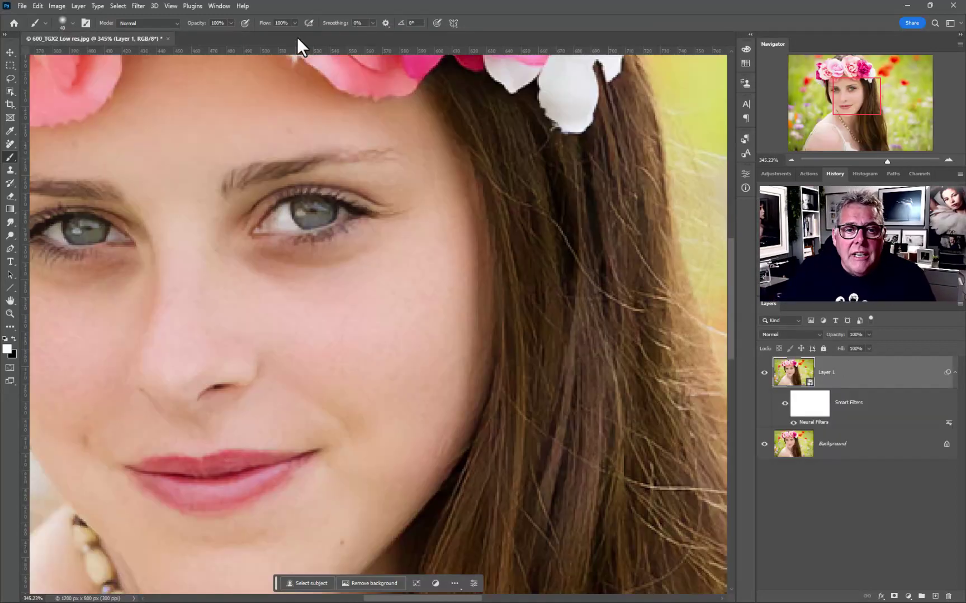
Step: Reopen the file "Original Jpeg Saved from RAW.jpg" from the Fix Low Quality Images folder
click(20, 7)
click(28, 25)
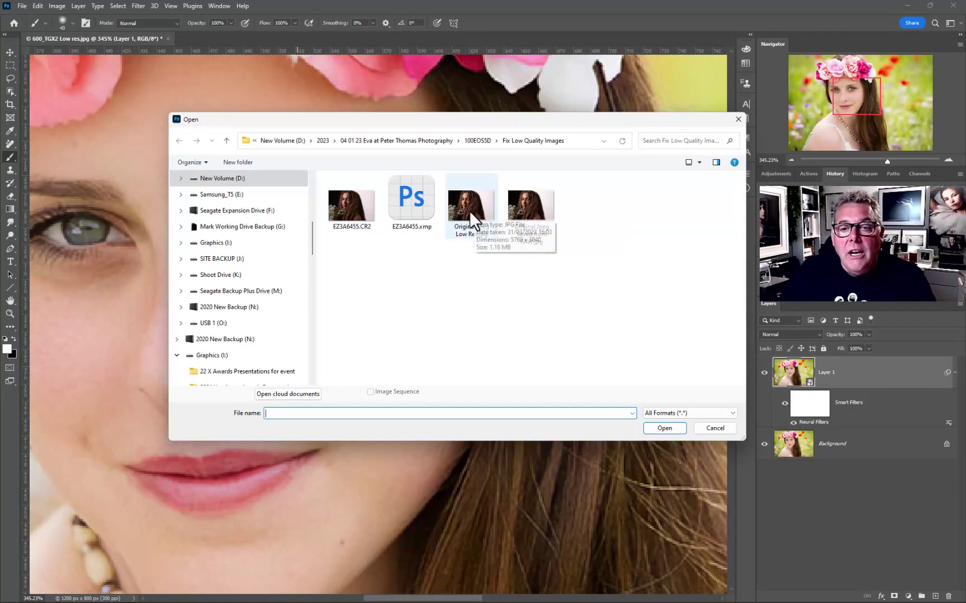
double_click(521, 206)
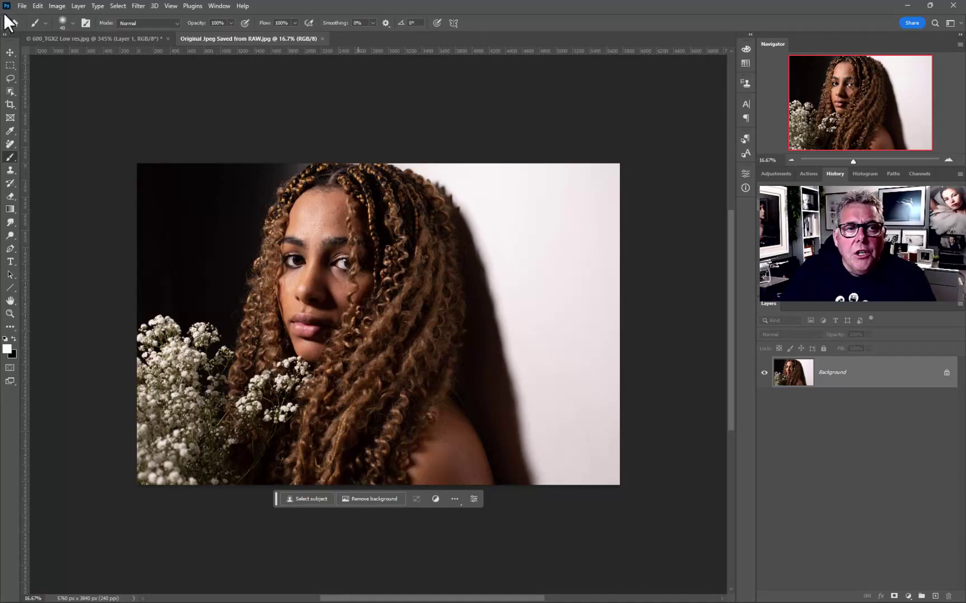
Step: Resize the image to 1200 pixels wide with proportions linked and automatic resampling
click(56, 6)
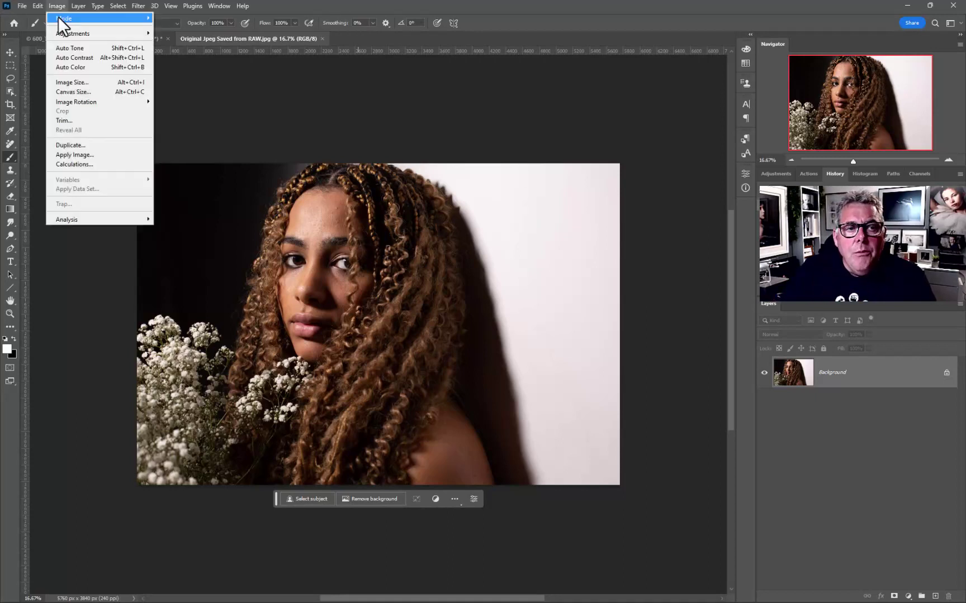
click(78, 85)
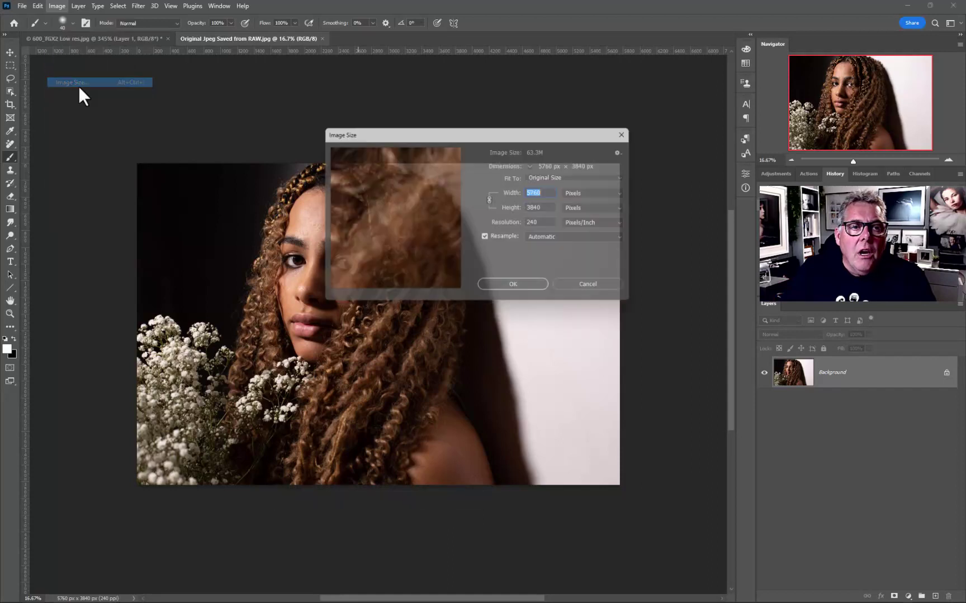
text(1200)
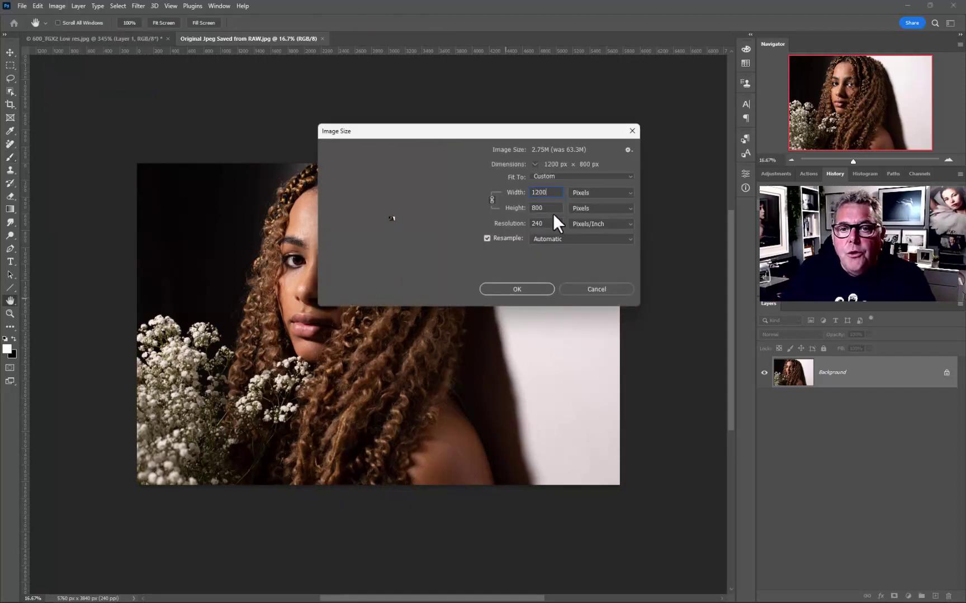
click(517, 289)
key(b)
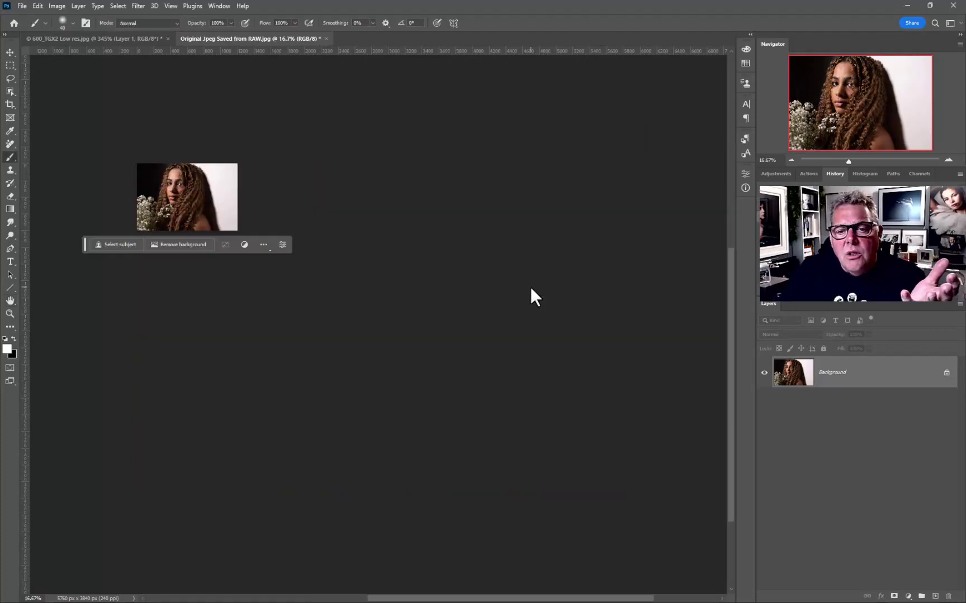
Step: Examine the resized portrait as a whole and its face and hair detail close up
scroll(192, 213, up, 5)
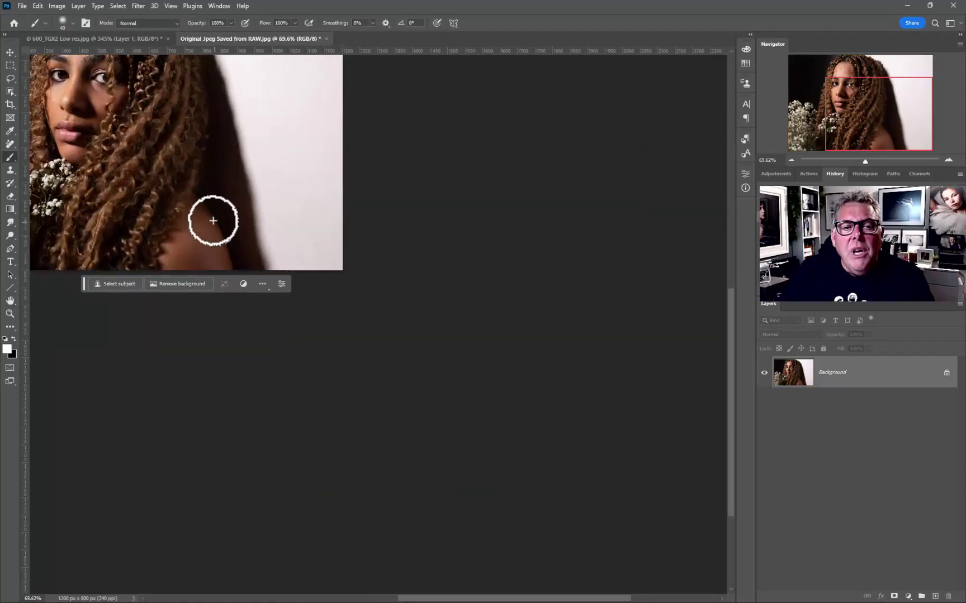
drag(209, 218, 461, 351)
scroll(459, 340, up, 3)
scroll(459, 340, down, 1)
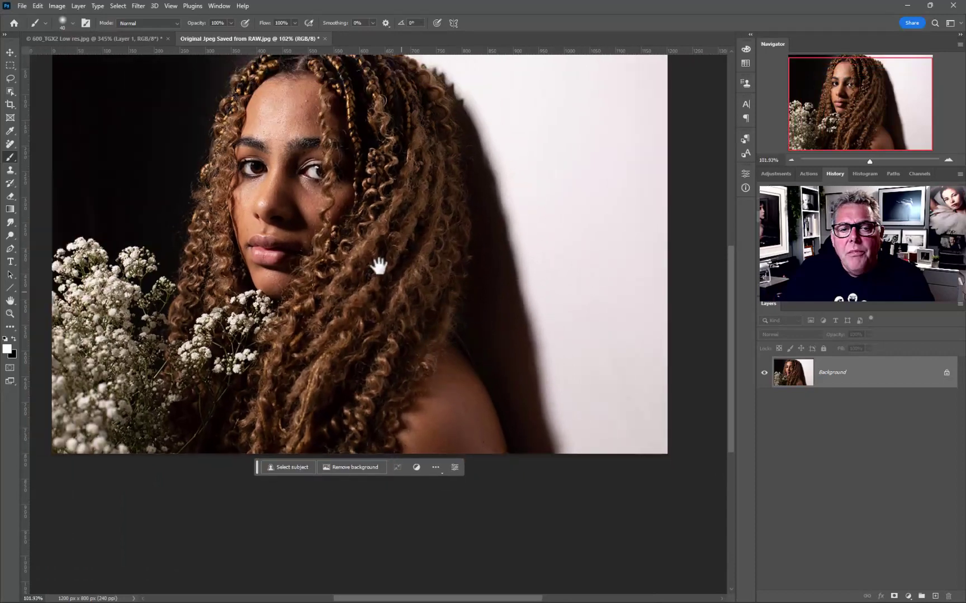
mouse_move(380, 263)
mouse_down()
mouse_move(441, 330)
mouse_move(414, 319)
mouse_up()
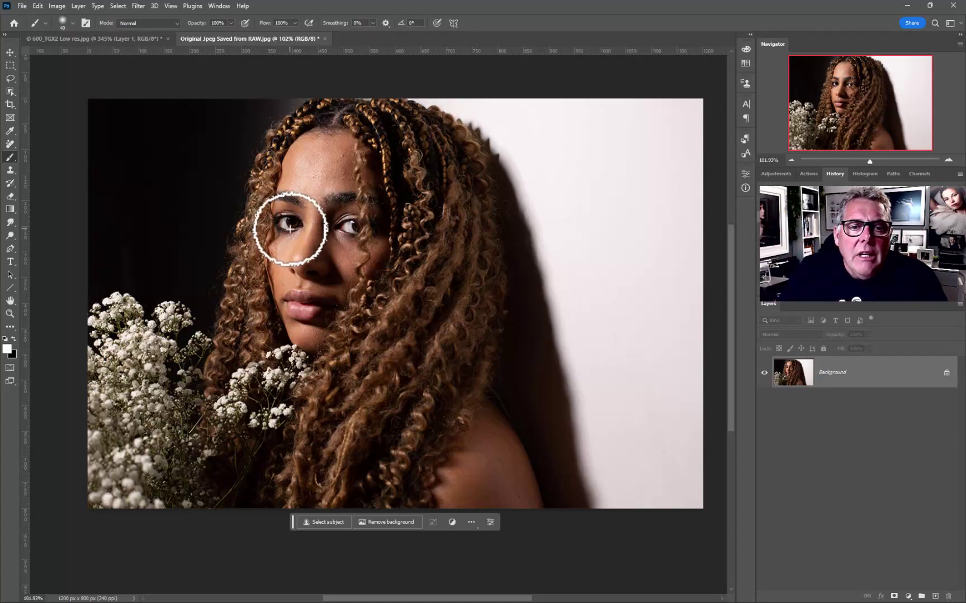
scroll(291, 223, up, 3)
scroll(292, 229, down, 1)
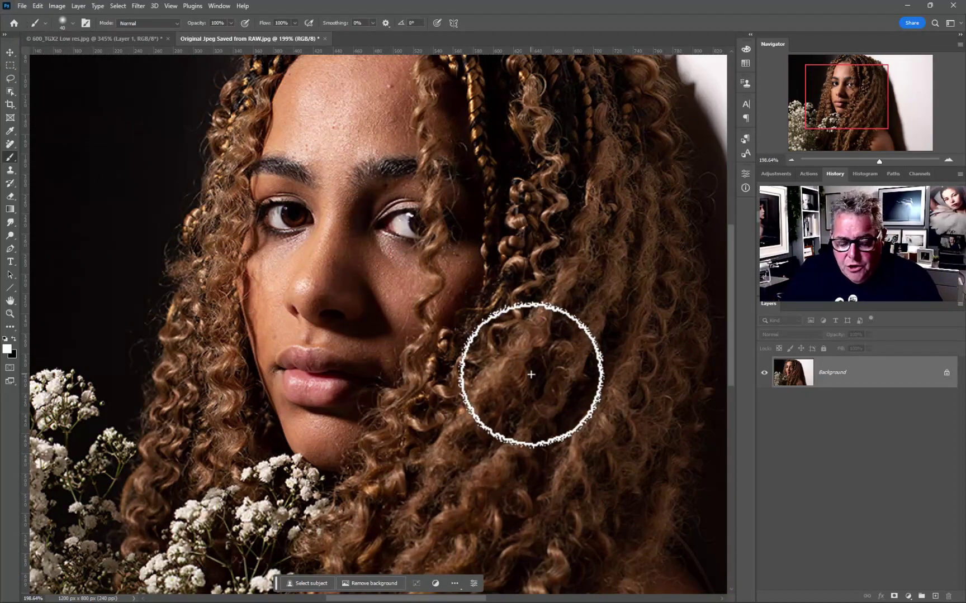
Step: Save the resized portrait as a JPEG named "1200 Low Res" at quality 5 (Medium), and close the document
key(ctrl+shift+s)
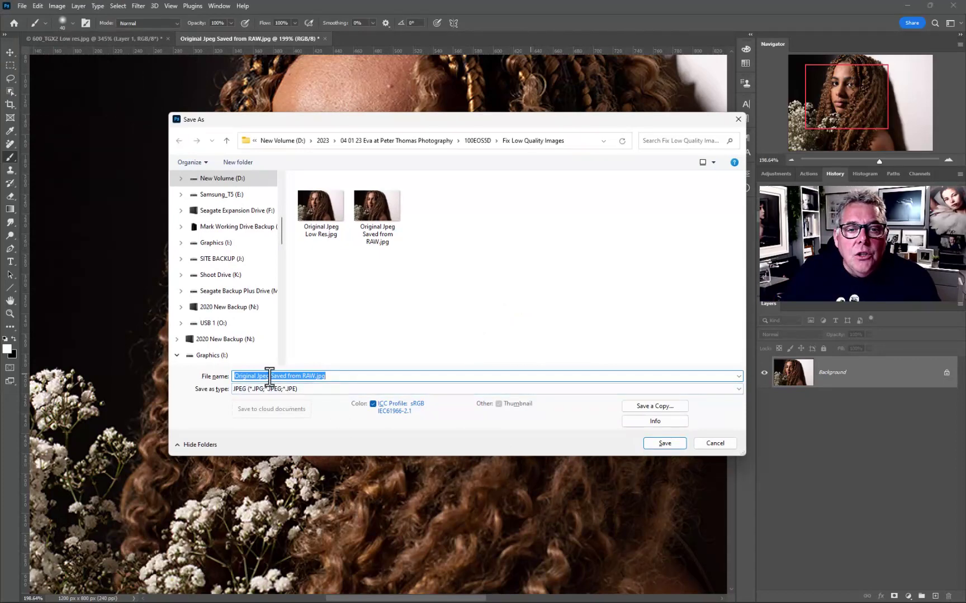
click(236, 376)
drag(236, 376, 351, 364)
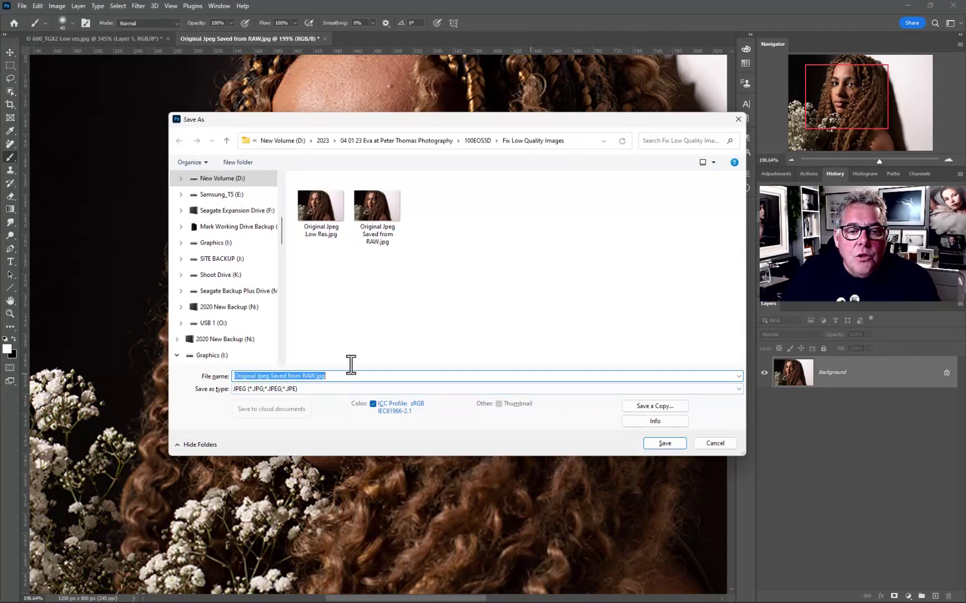
text(1200 Low Res)
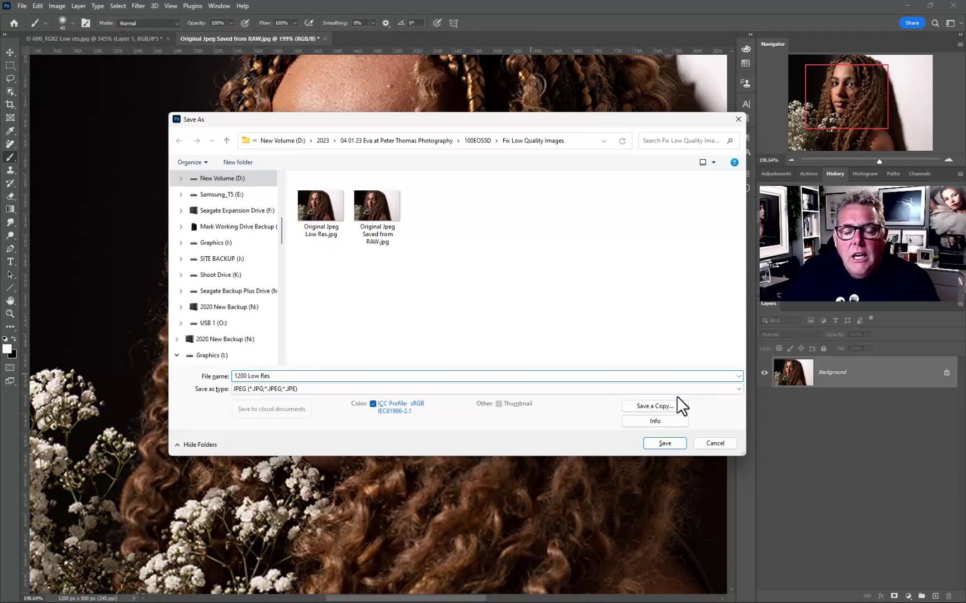
click(665, 444)
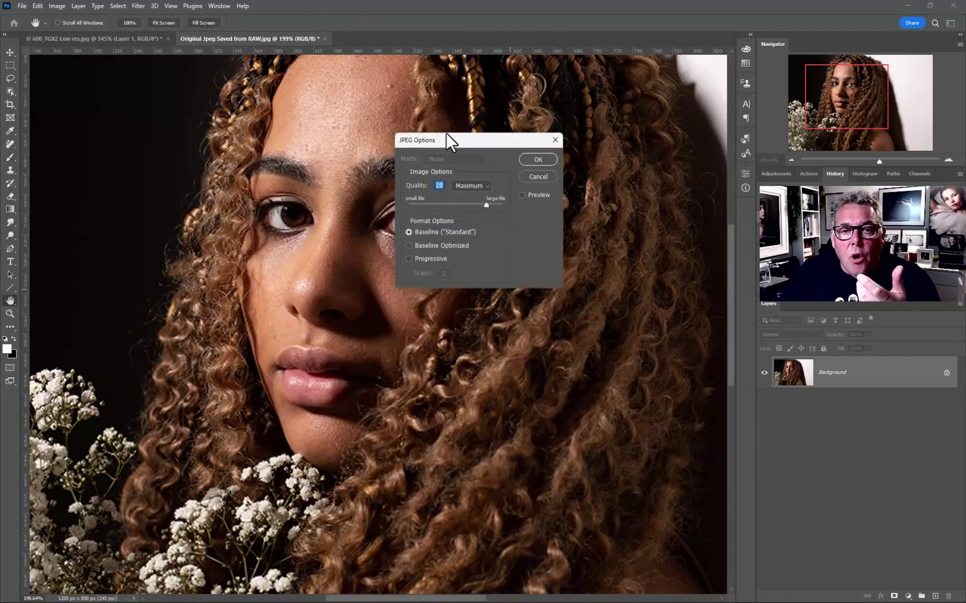
drag(444, 140, 417, 178)
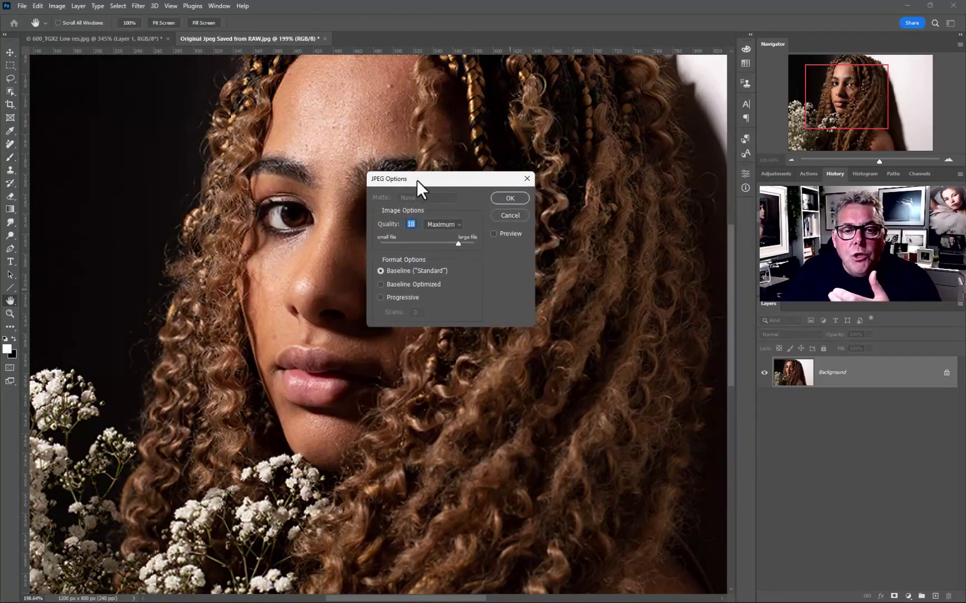
click(419, 242)
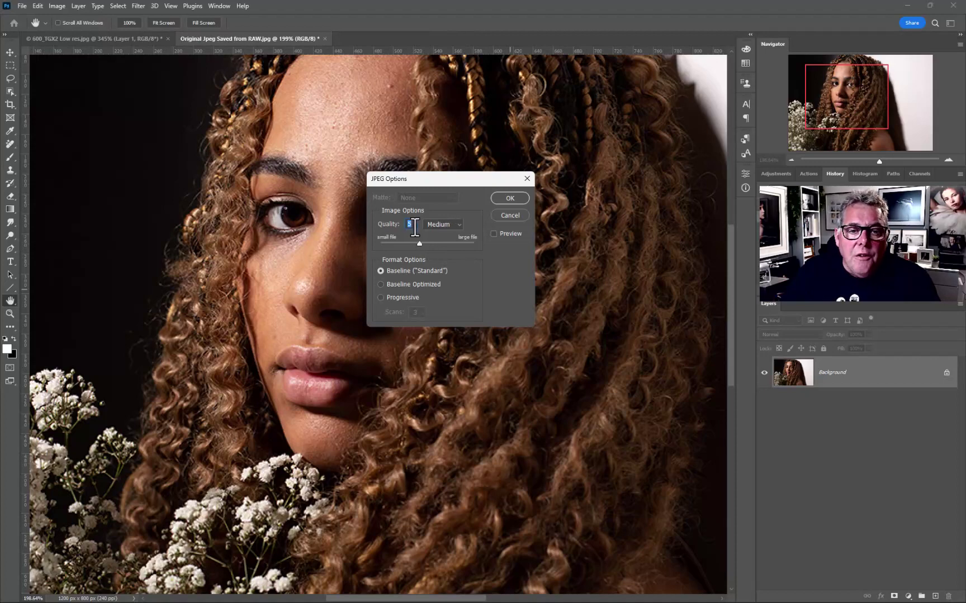
click(500, 199)
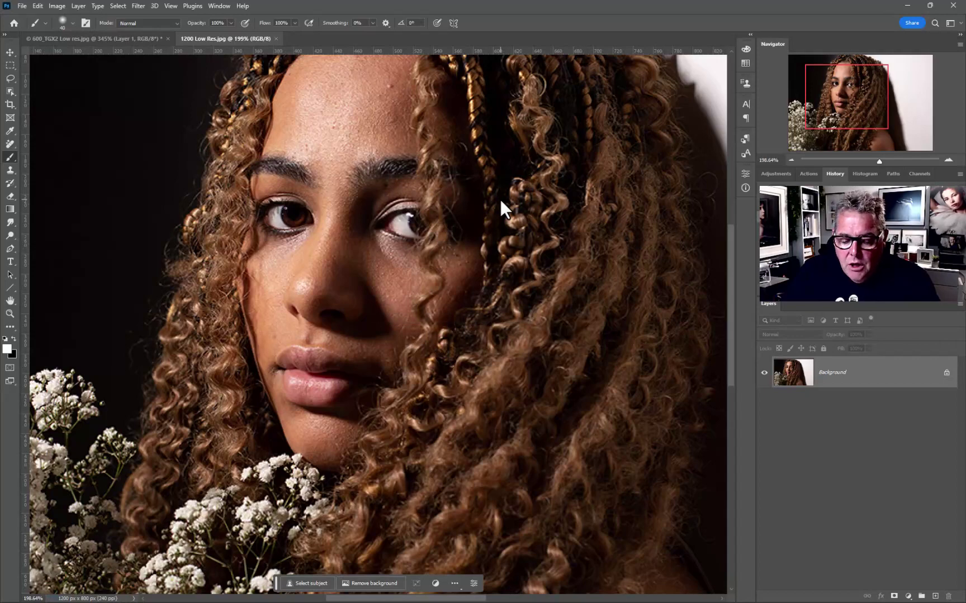
key(ctrl+w)
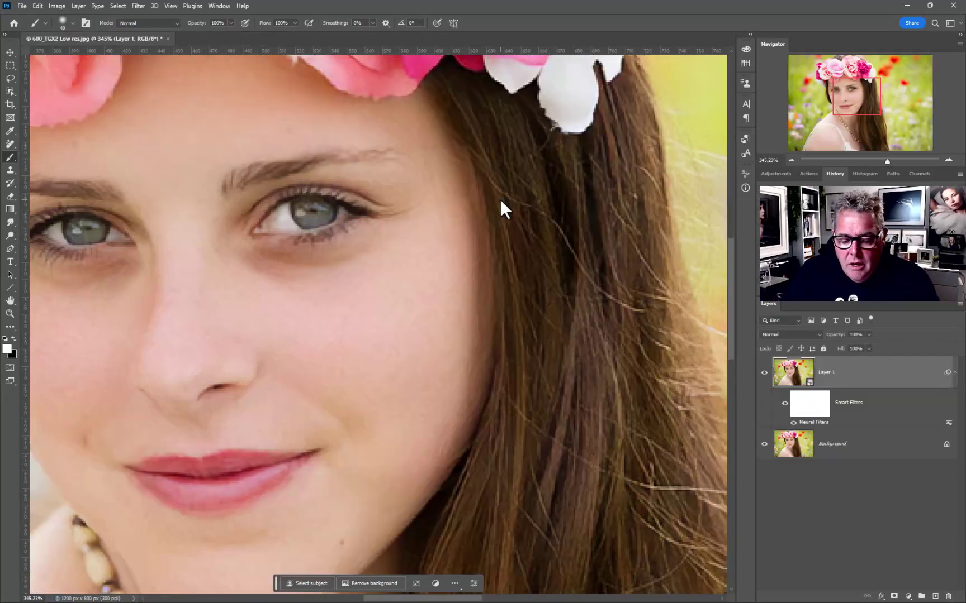
Step: Open "1200 Low Res.jpg", "Original Jpeg Low Res.jpg" and "Original Jpeg Saved from RAW.jpg" together from the Fix Low Quality Images folder
key(ctrl+o)
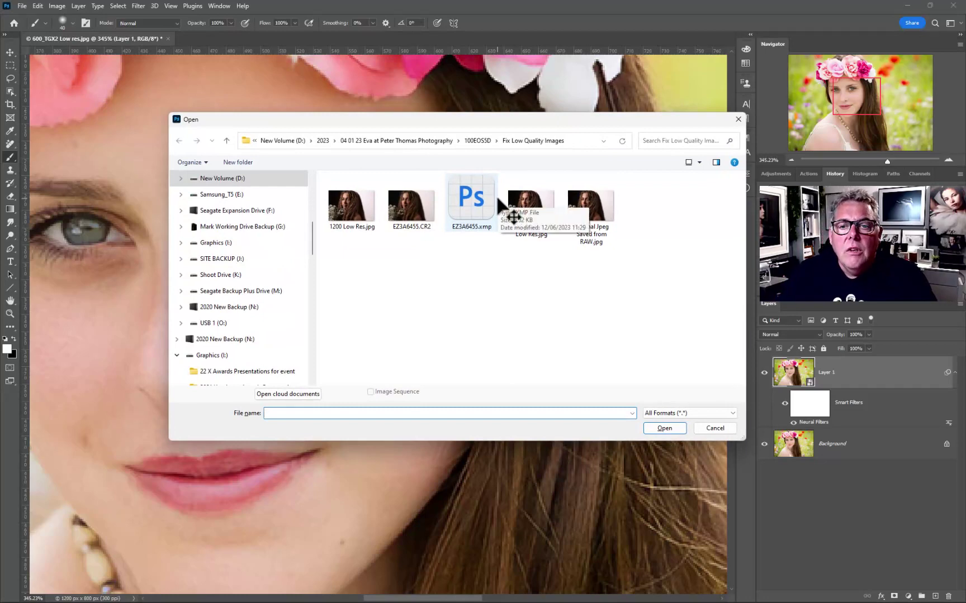
click(338, 204)
ctrl+click(531, 221)
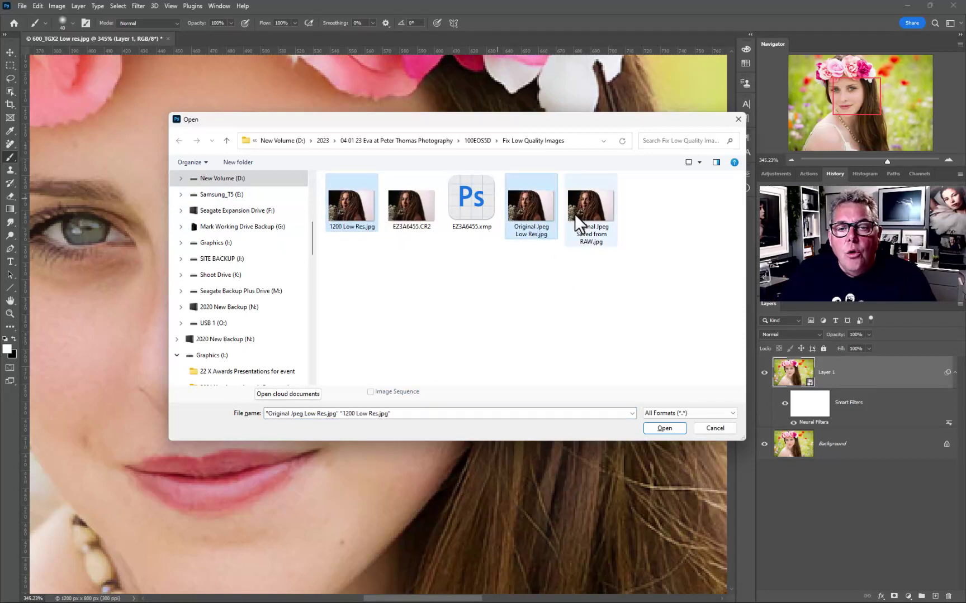
ctrl+click(575, 215)
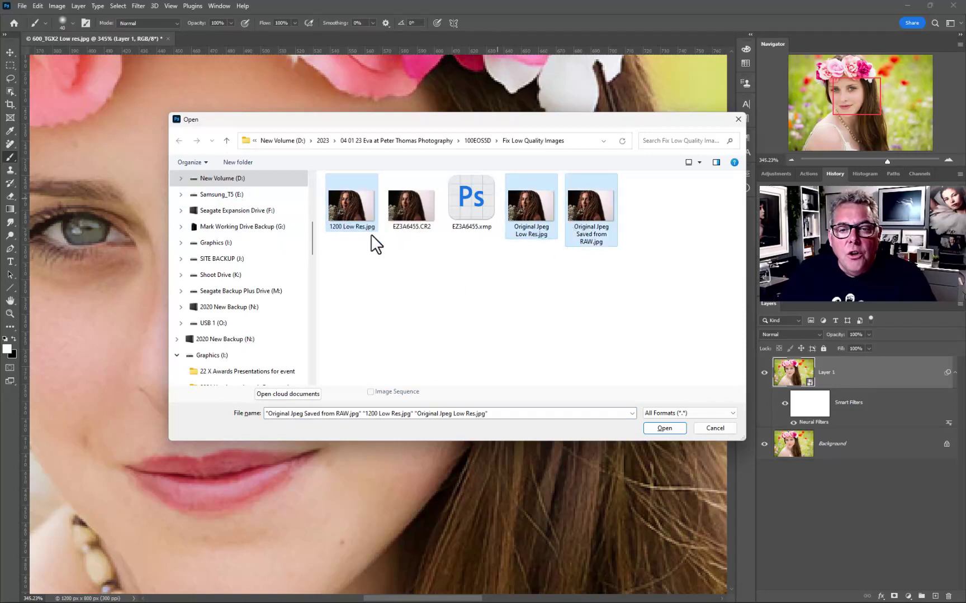
click(662, 428)
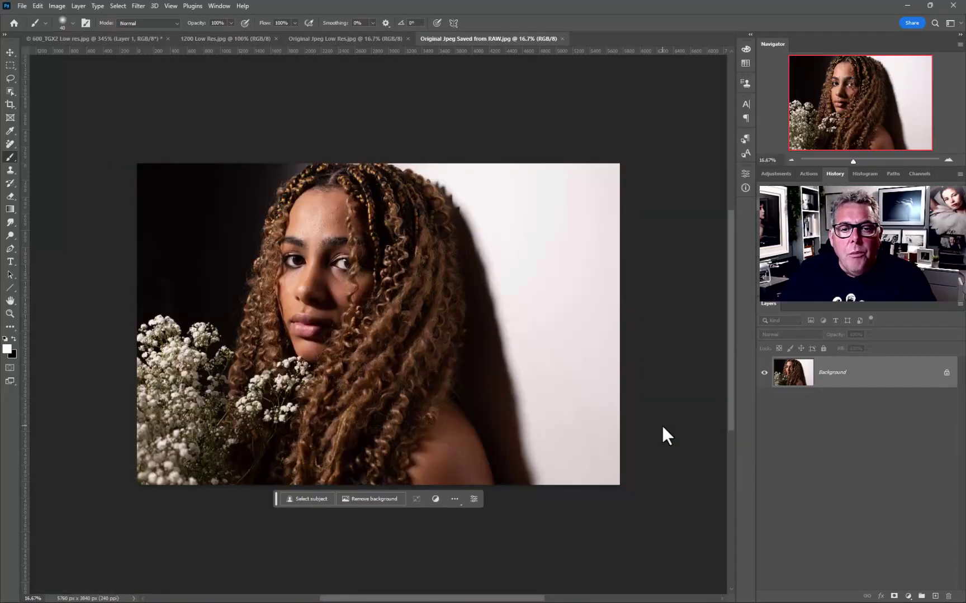
Step: Compare the eye and skin detail of "Original Jpeg Saved from RAW.jpg" and "Original Jpeg Low Res.jpg" at 100% magnification
scroll(261, 261, up, 3)
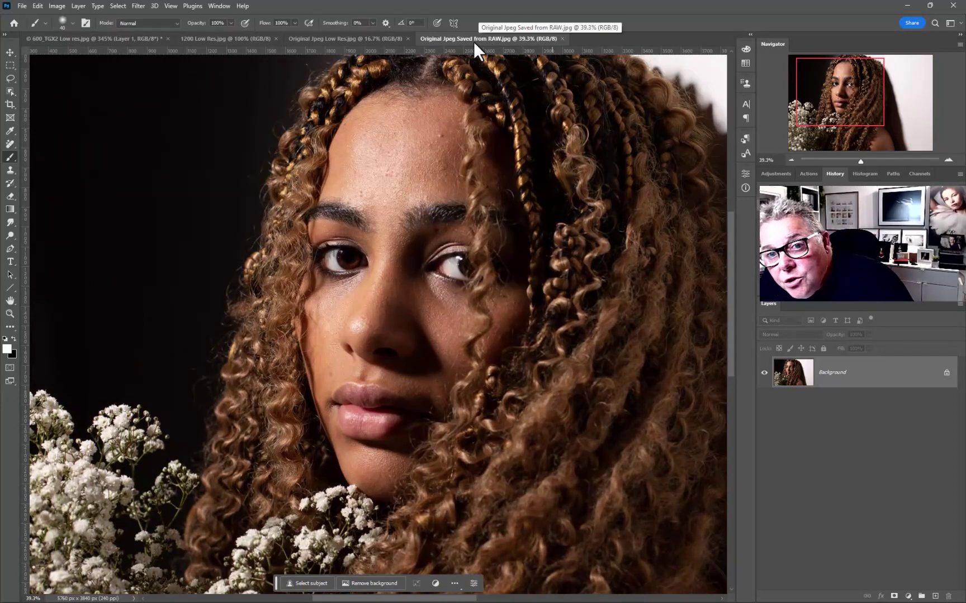
scroll(415, 261, up, 3)
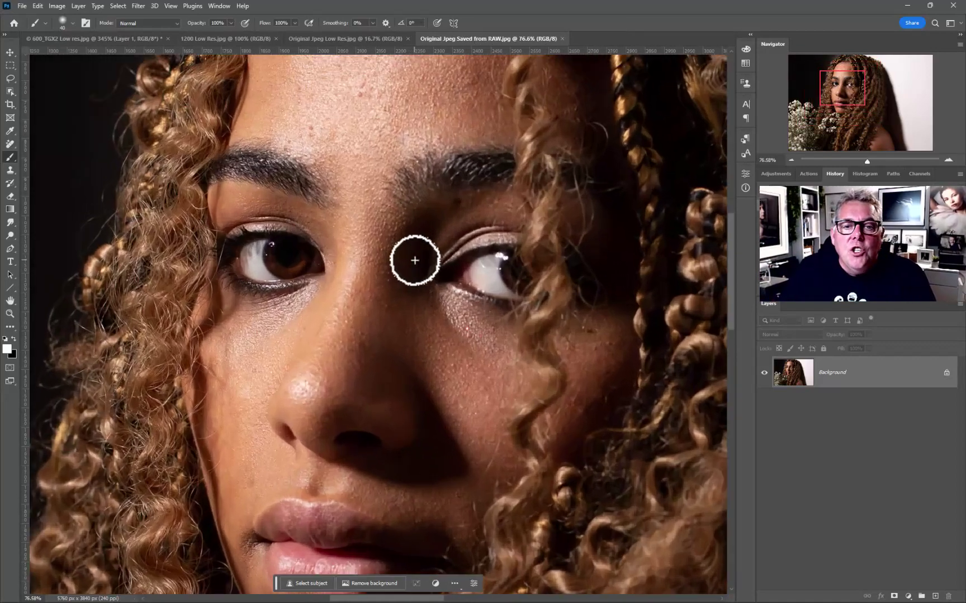
scroll(415, 262, up, 2)
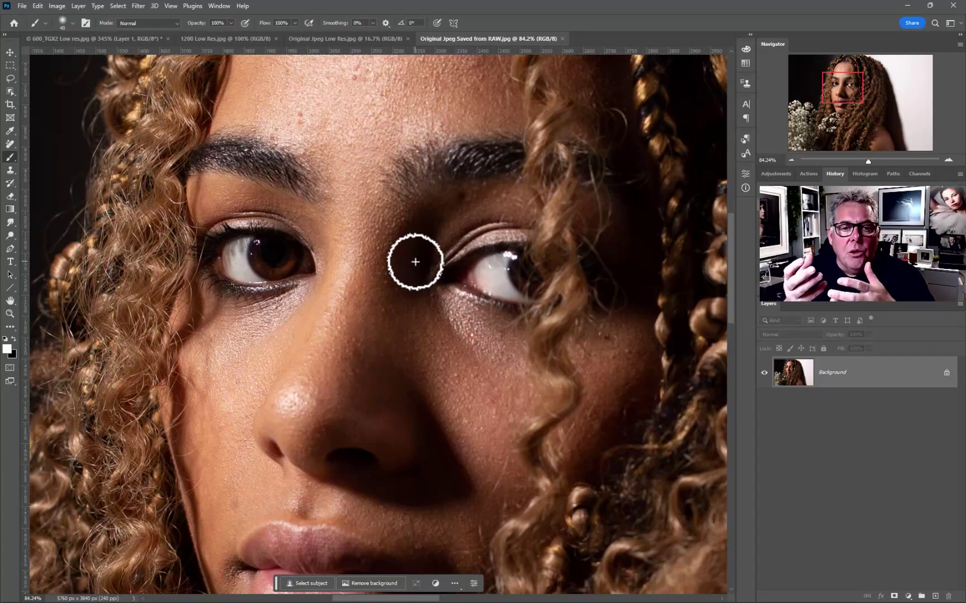
click(317, 38)
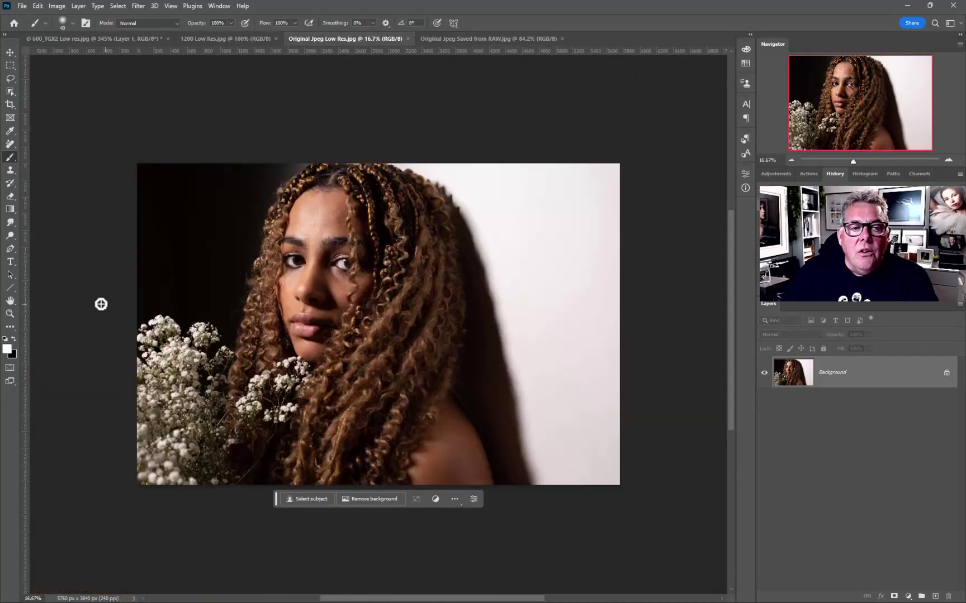
double_click(10, 313)
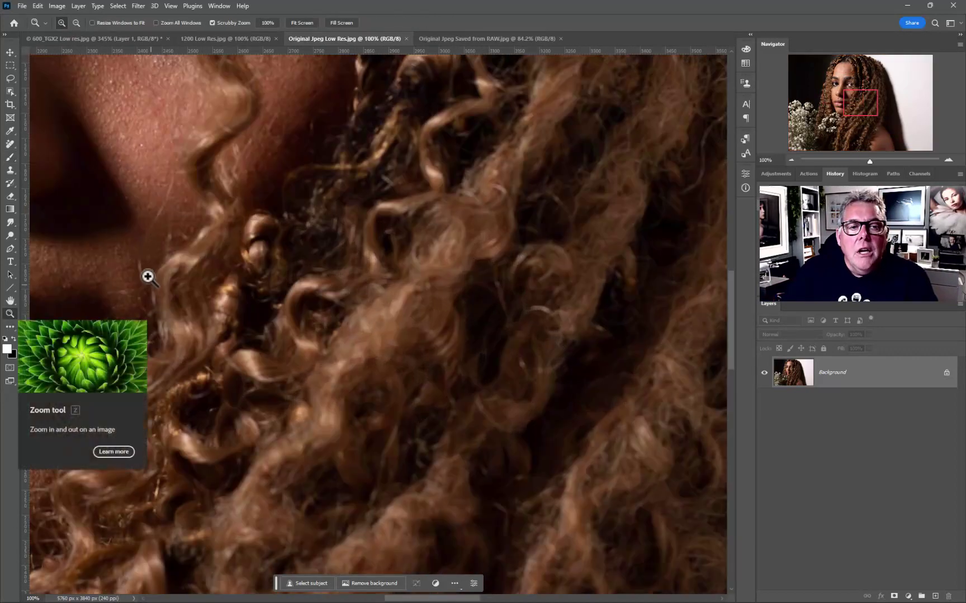
drag(147, 276, 556, 479)
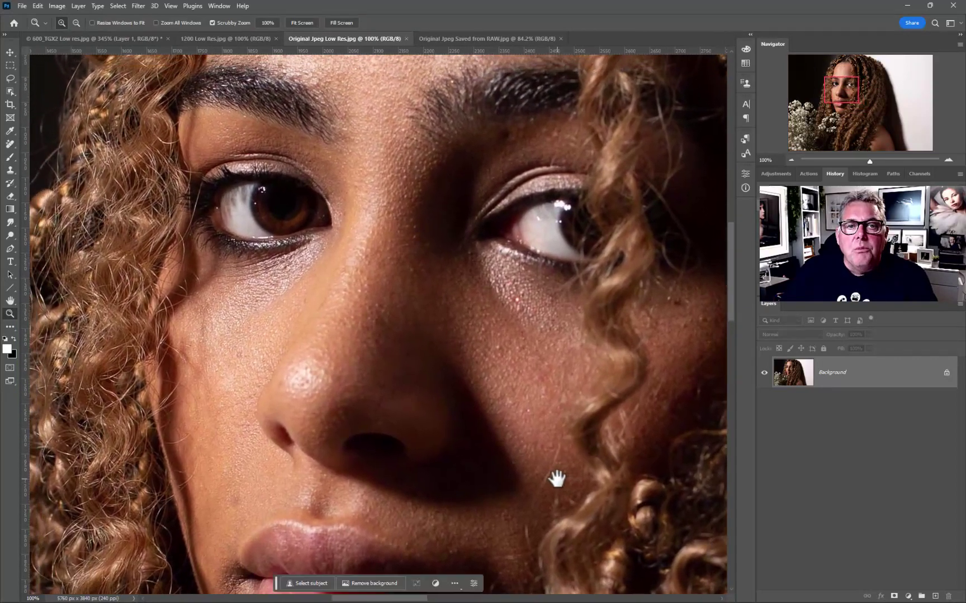
click(508, 40)
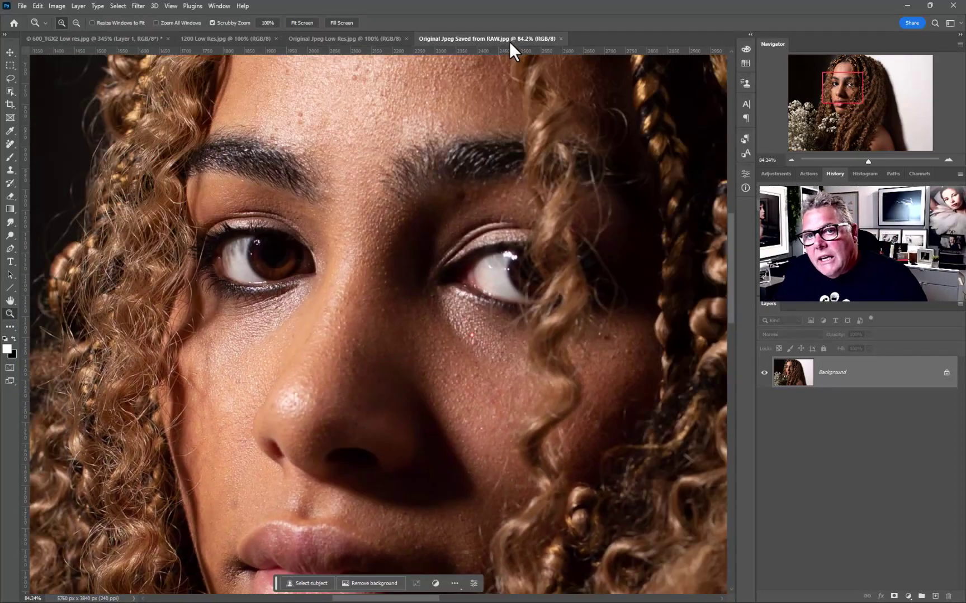
double_click(10, 312)
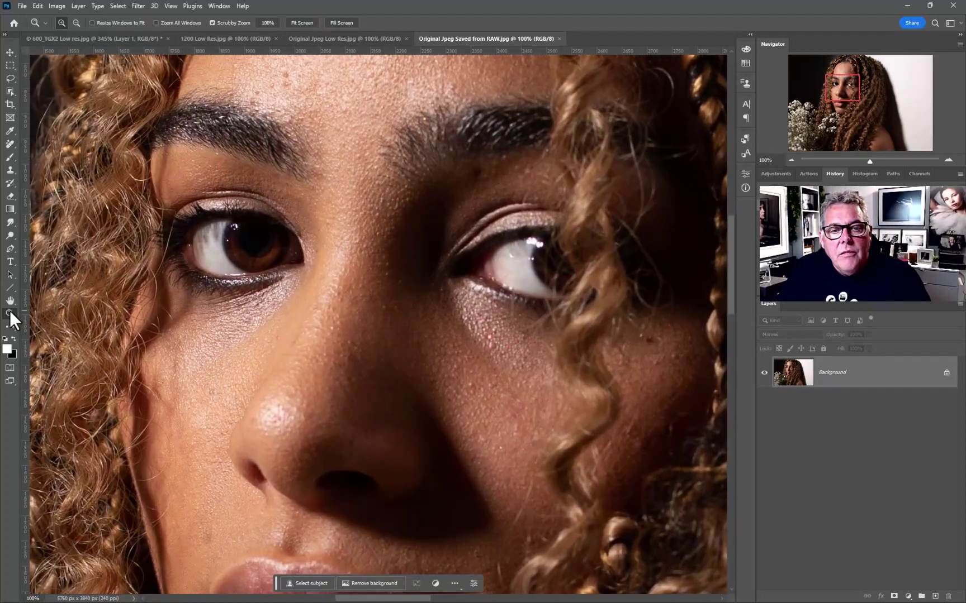
click(338, 39)
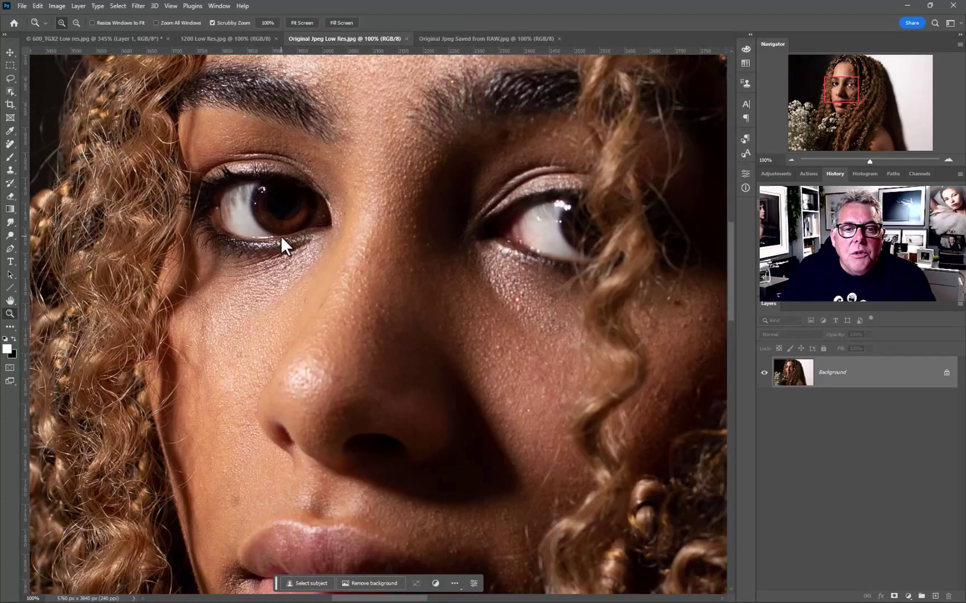
drag(280, 276, 311, 321)
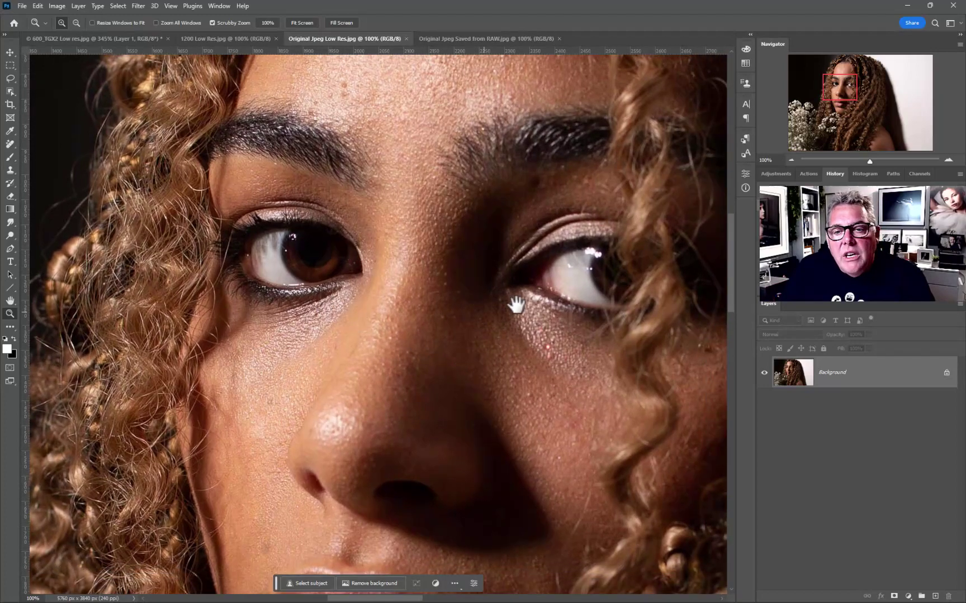
click(443, 38)
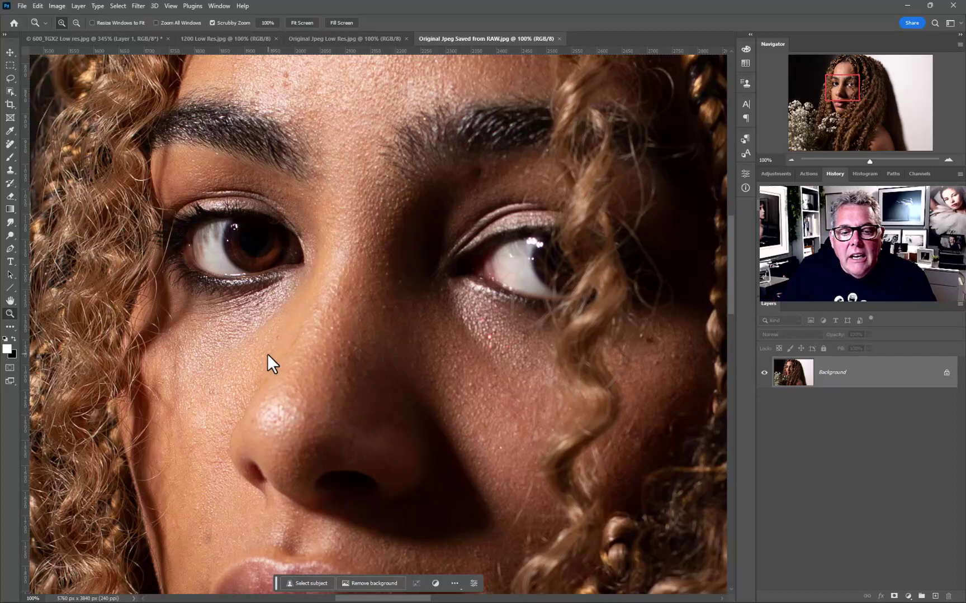
click(343, 40)
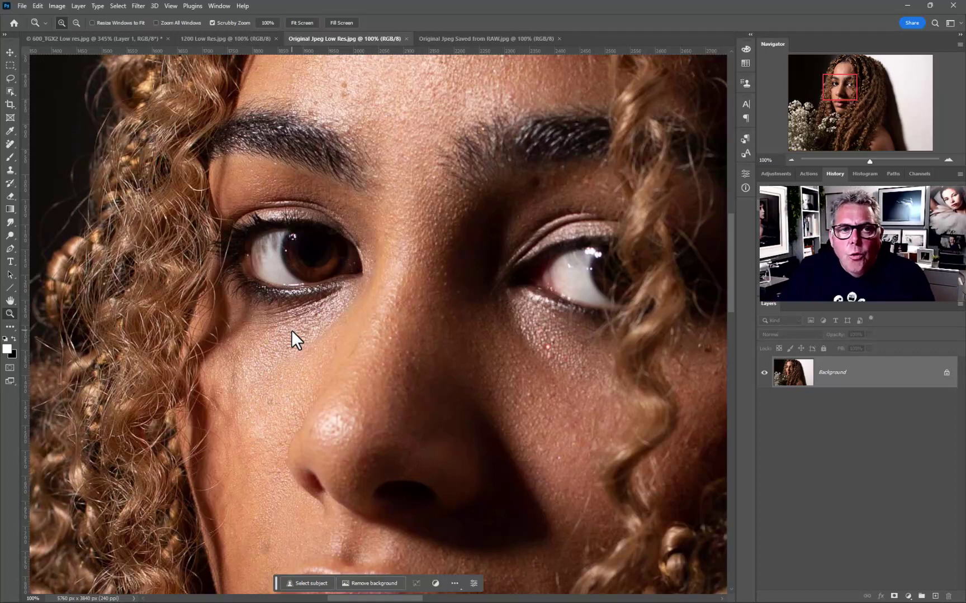
Step: Inspect the face in "1200 Low Res.jpg" close up and duplicate its Background layer
click(220, 38)
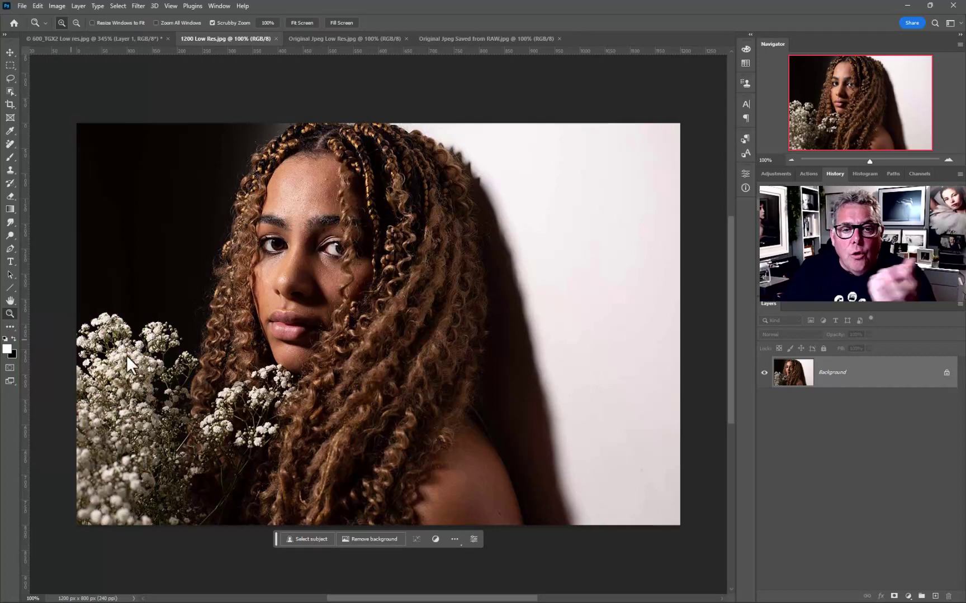
drag(328, 260, 361, 274)
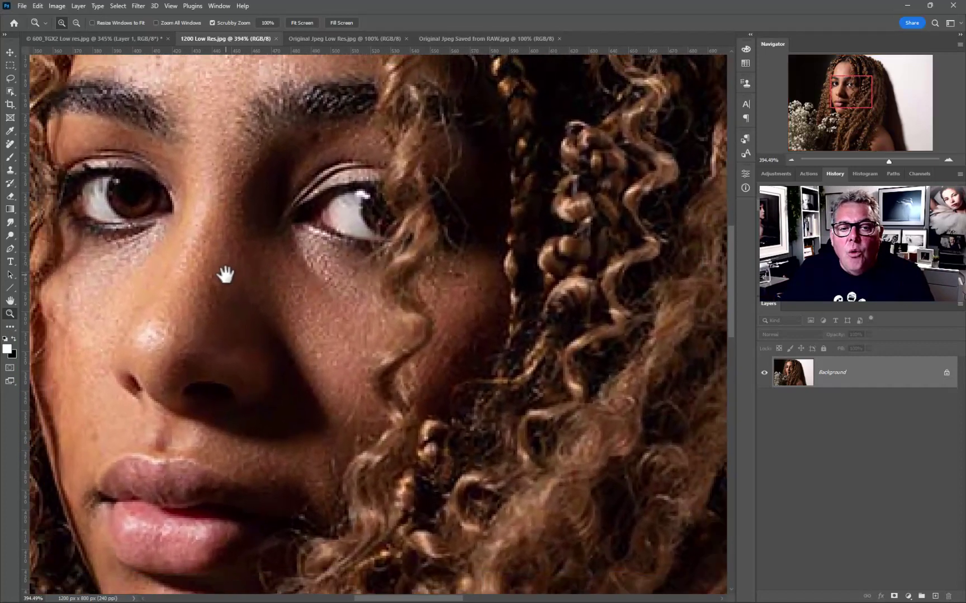
drag(224, 274, 372, 282)
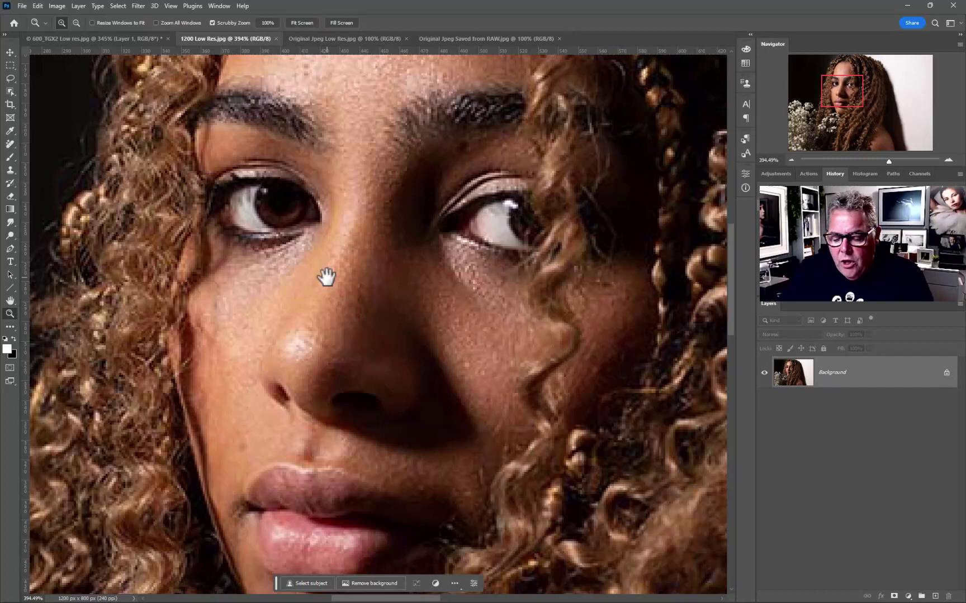
key(ctrl+j)
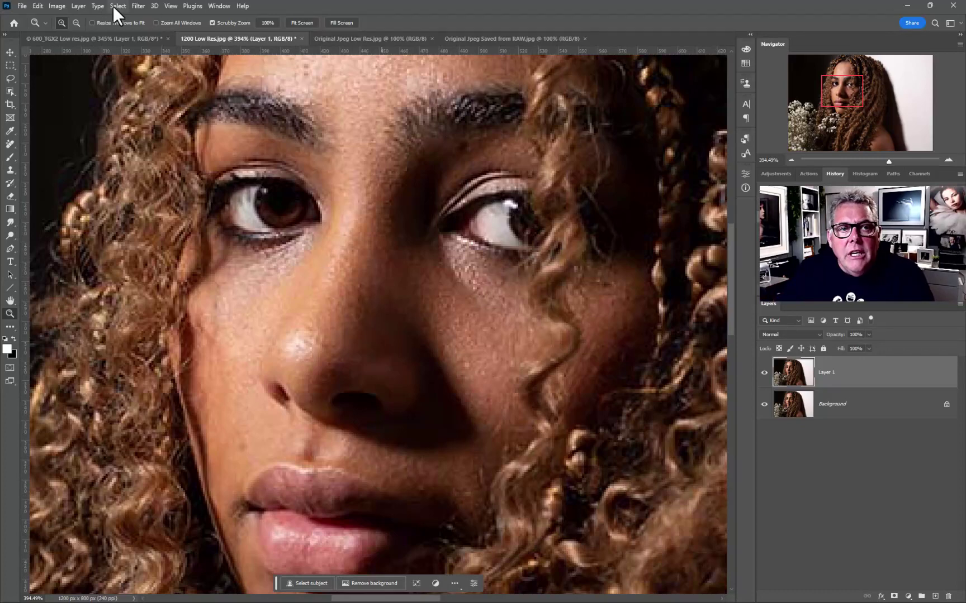
Step: Apply the JPEG Artefacts Removal neural filter at High strength as a smart filter on the duplicate layer, and compare before and after
click(140, 5)
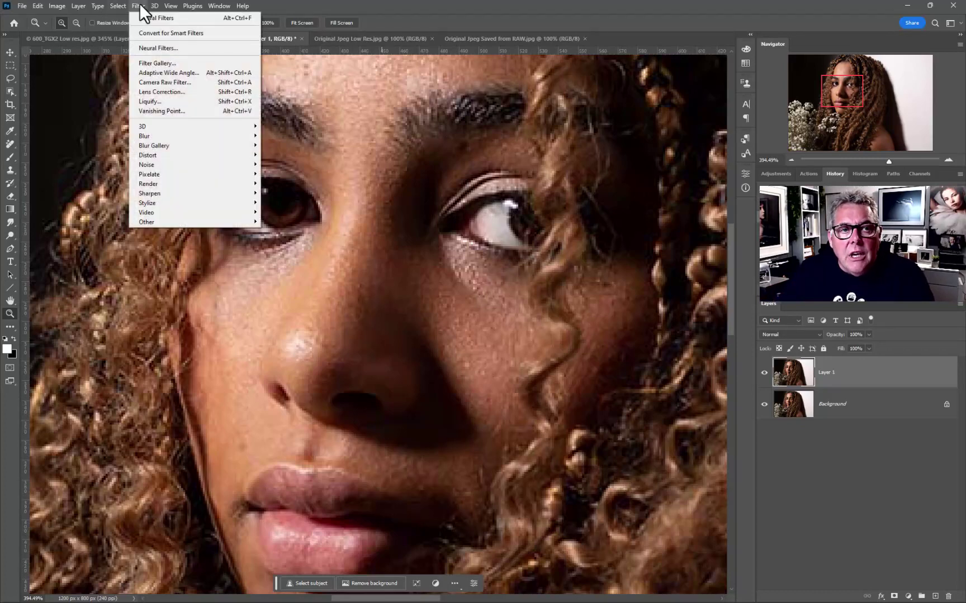
click(149, 48)
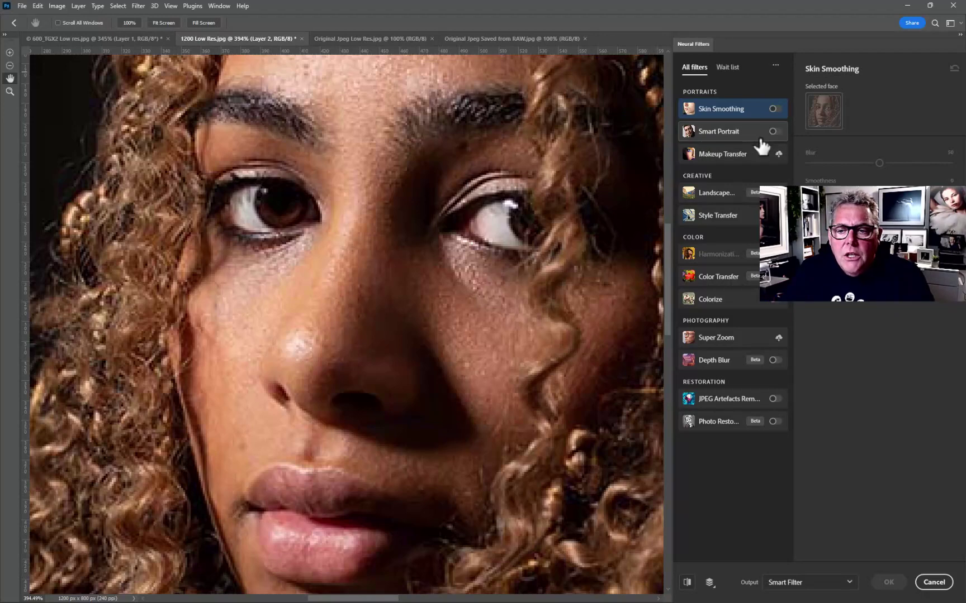
mouse_move(701, 400)
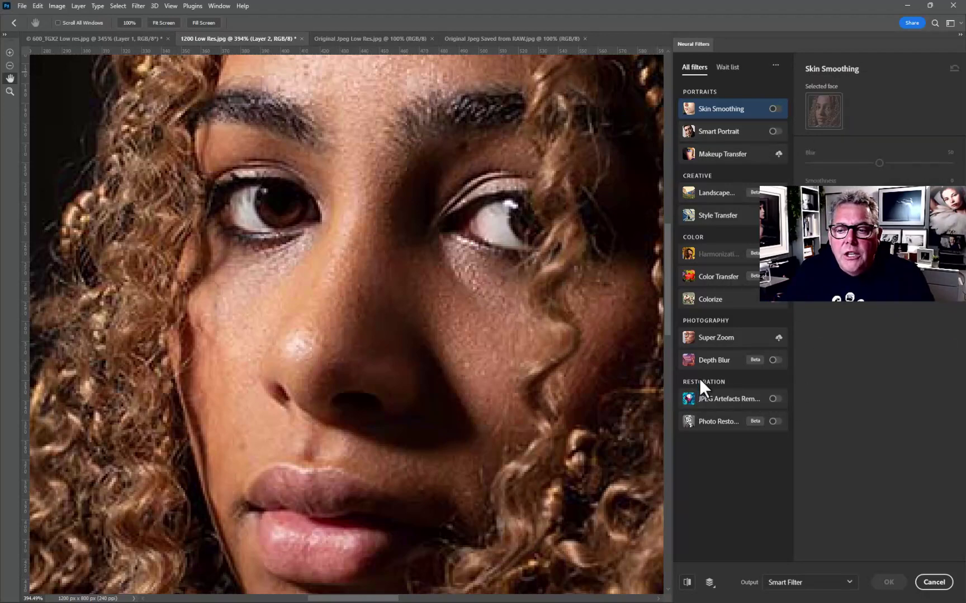
click(774, 400)
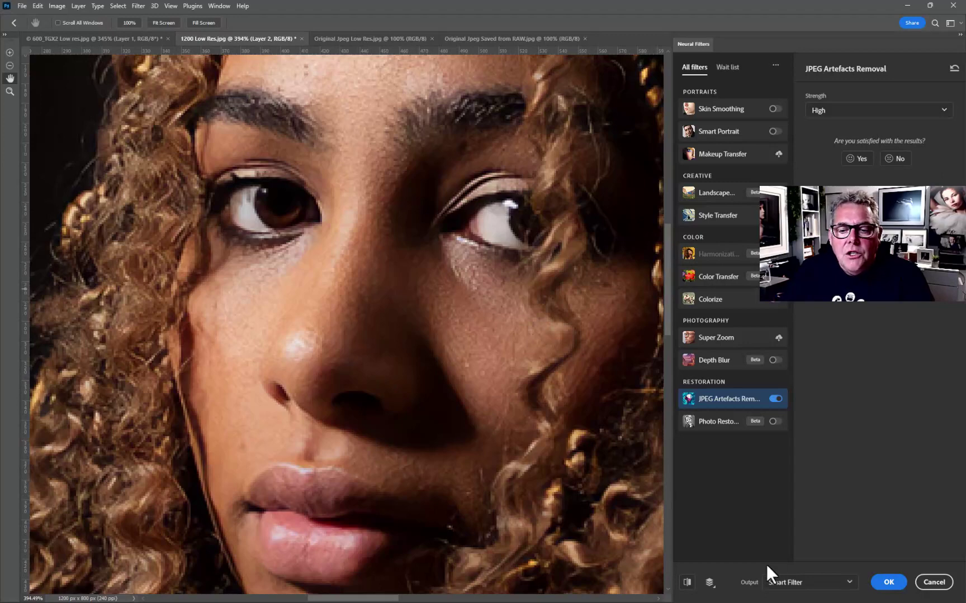
click(687, 583)
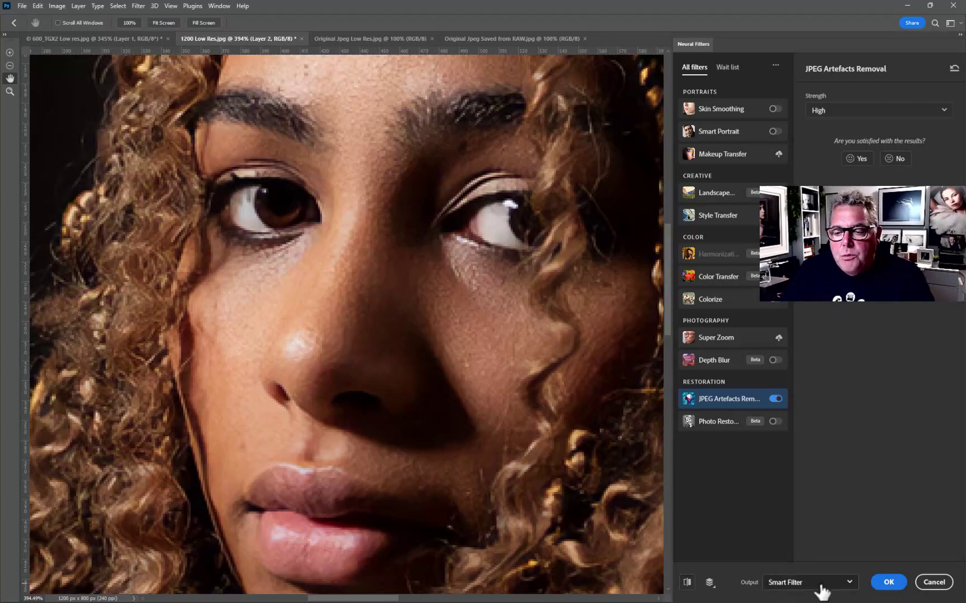
click(888, 584)
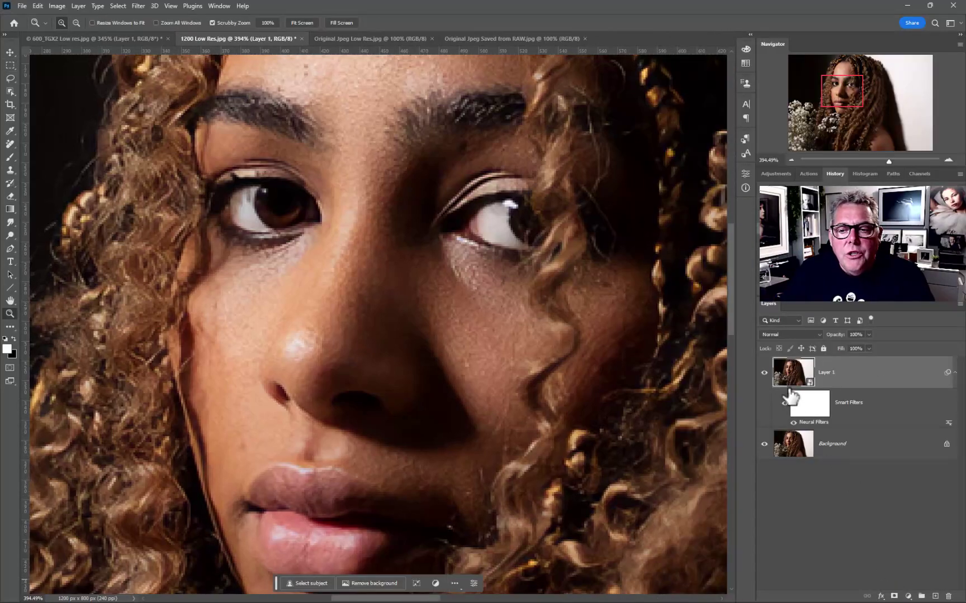
click(764, 373)
click(765, 373)
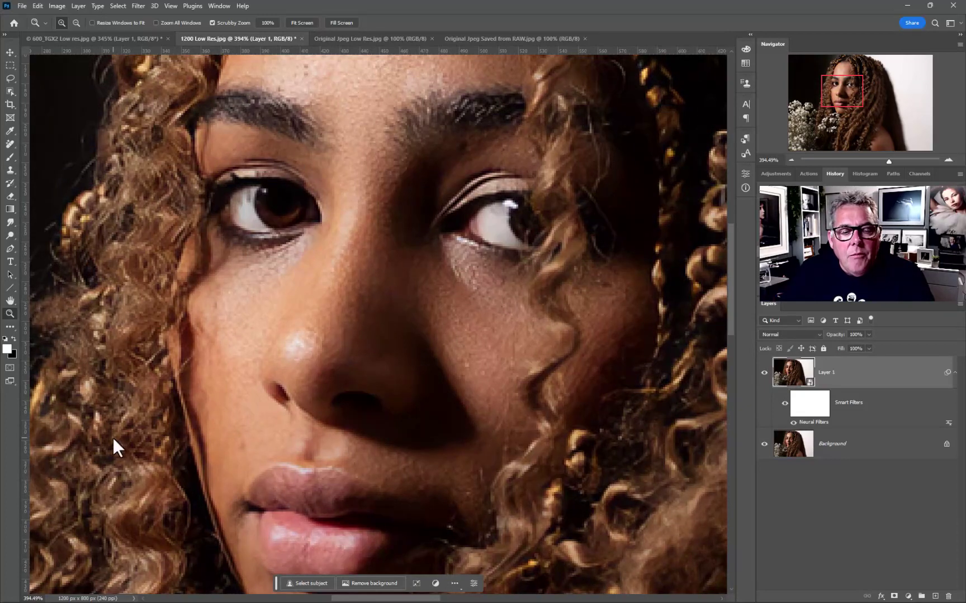
Step: Paint black on the smart filter mask with a 25-pixel brush over the curls on the left side of the face
click(805, 412)
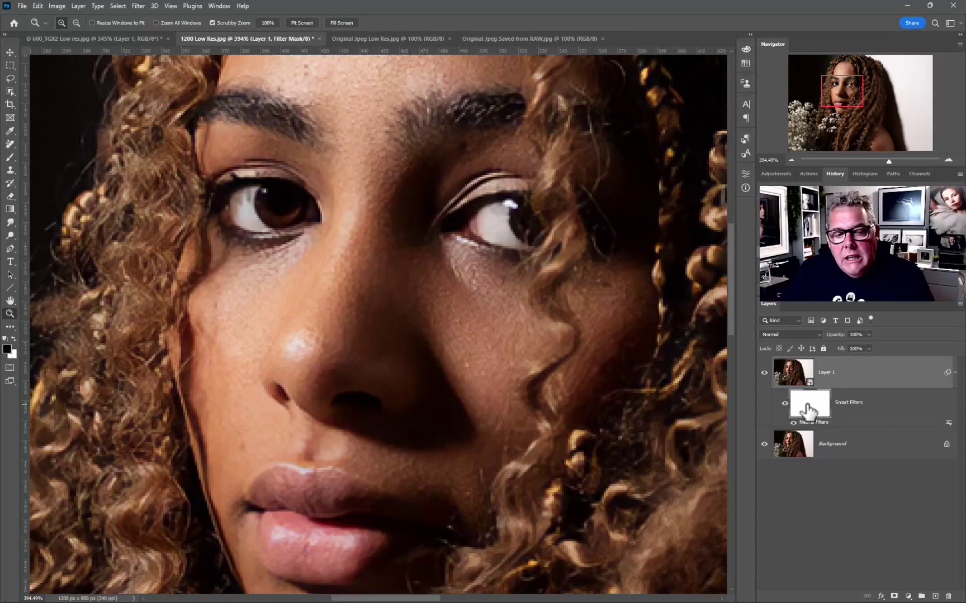
key(b)
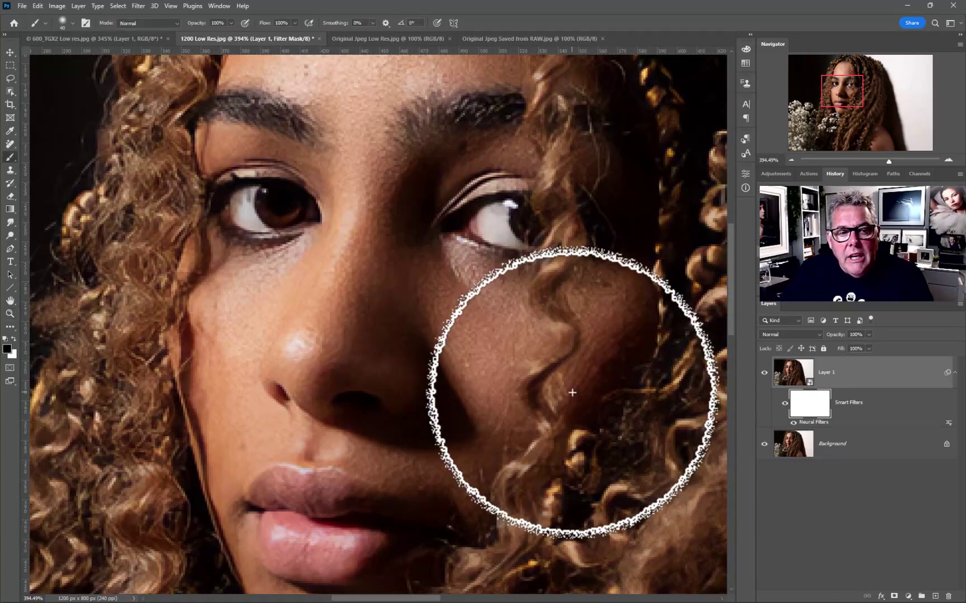
key(x)
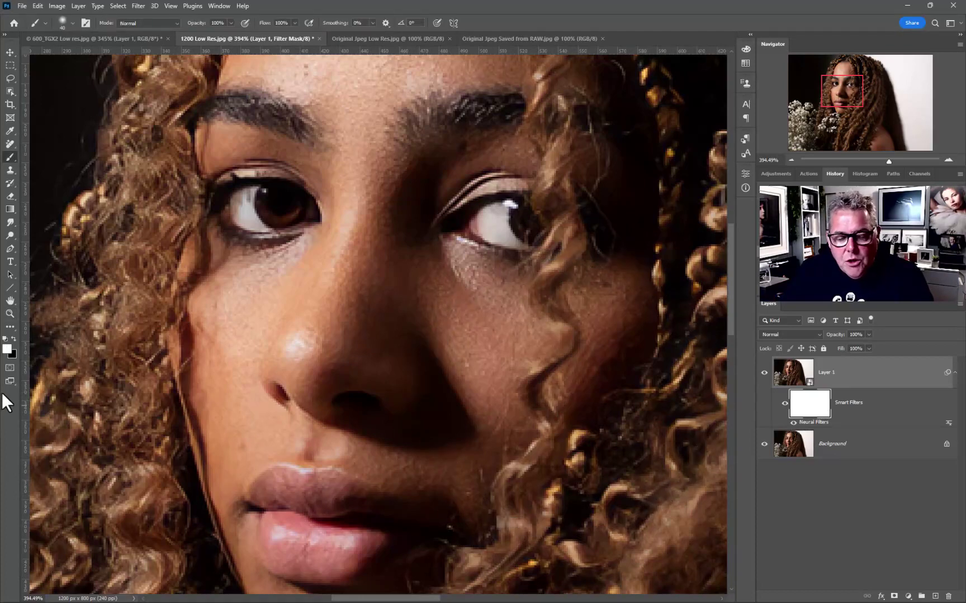
key(x)
drag(117, 324, 241, 403)
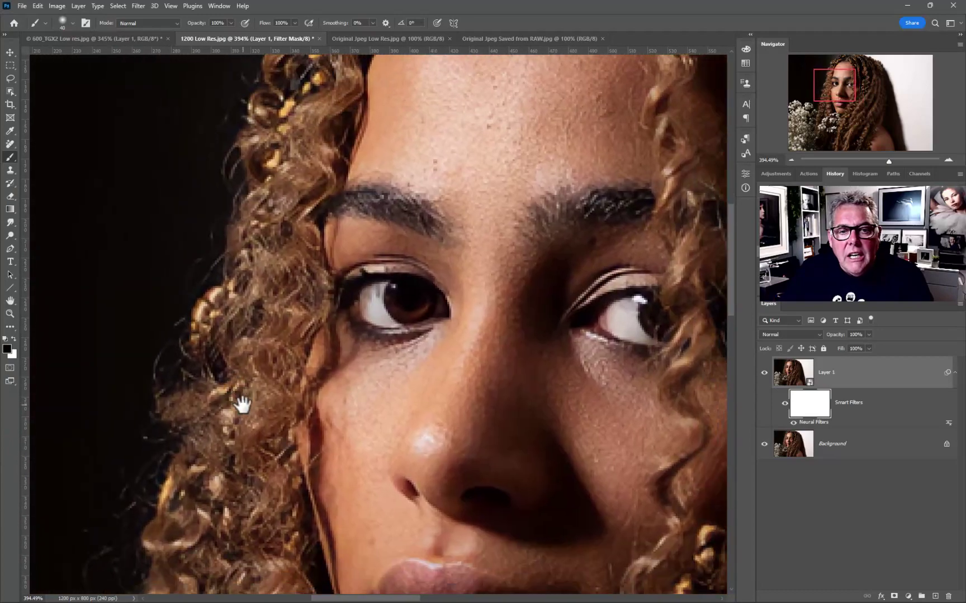
key(bracketleft)
key(bracketleft)
key(bracketleft)
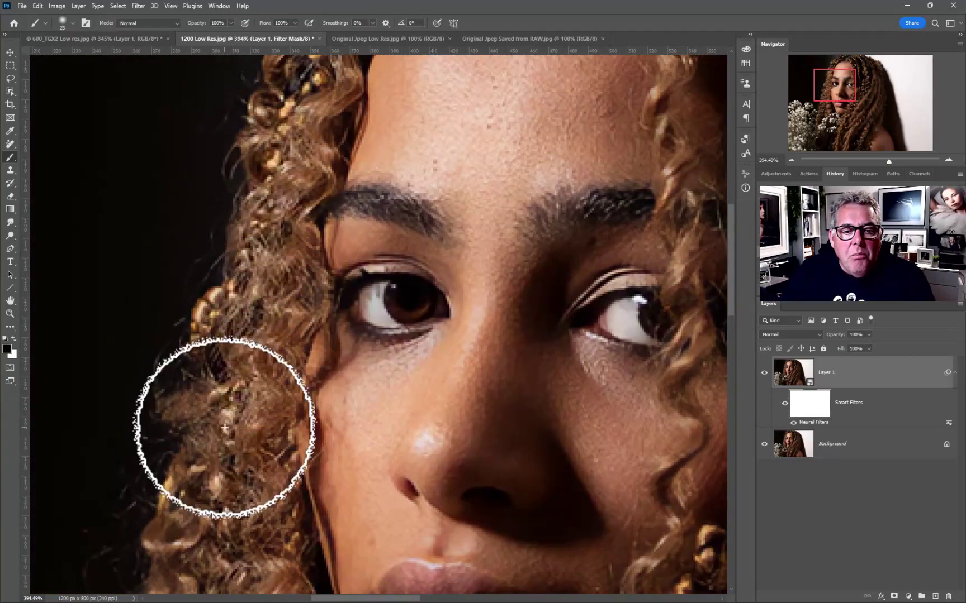
drag(193, 536, 252, 452)
drag(243, 493, 246, 312)
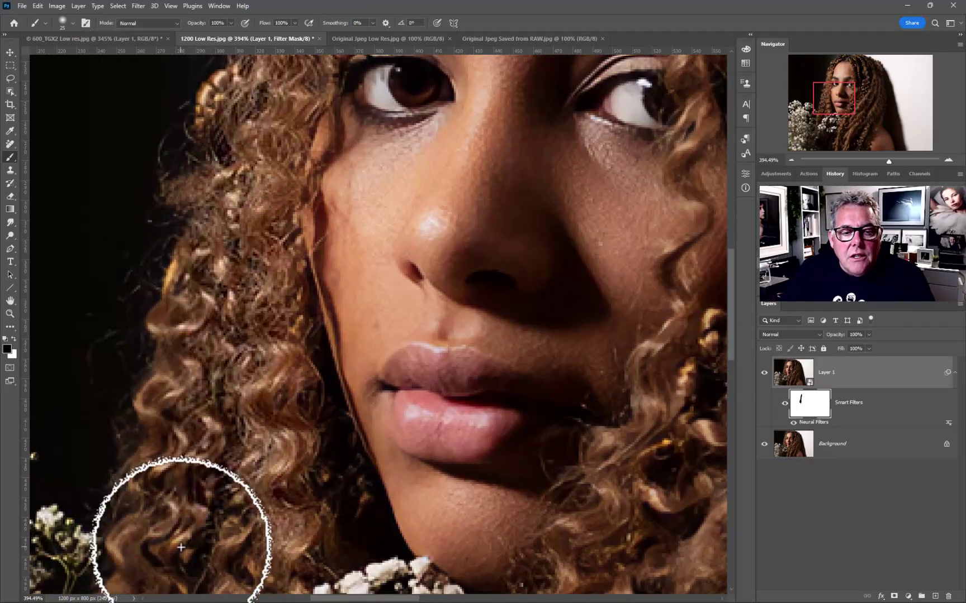
drag(231, 484, 228, 363)
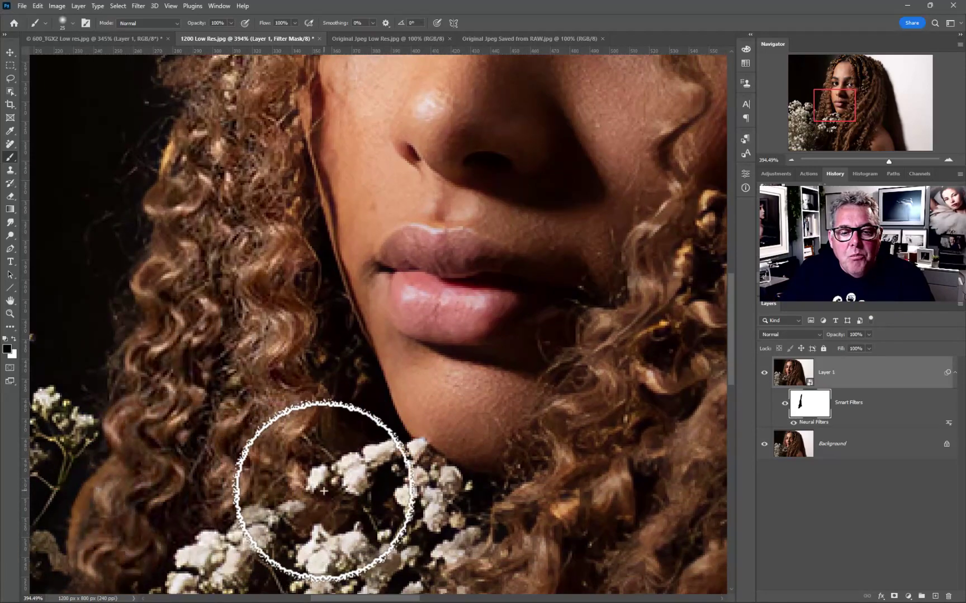
Step: Paint black on the filter mask over the white flowers beside and below the hair
drag(255, 492, 444, 505)
drag(111, 409, 231, 455)
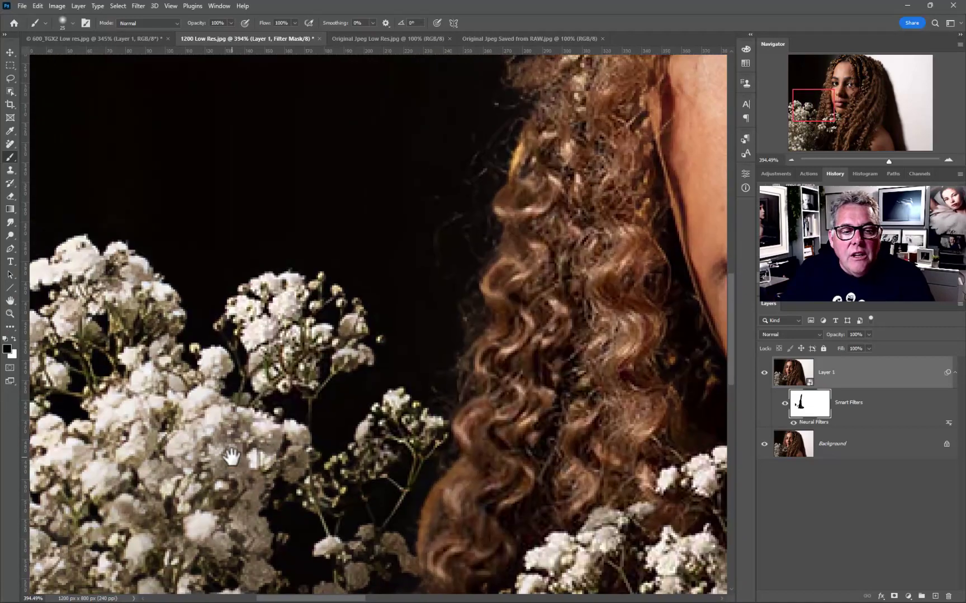
mouse_move(137, 338)
mouse_down()
mouse_move(183, 409)
mouse_move(168, 431)
mouse_move(151, 517)
mouse_move(379, 457)
mouse_up()
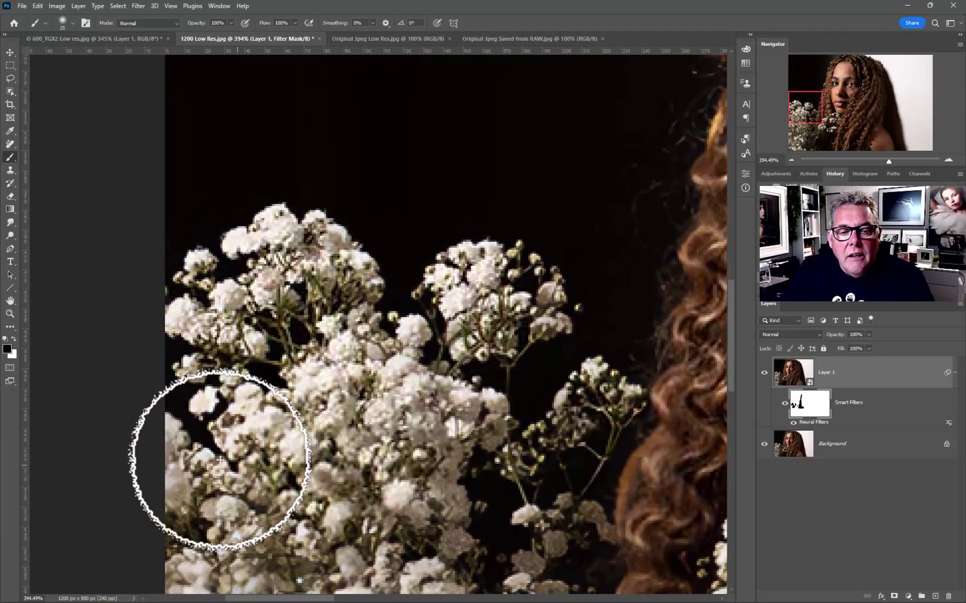
drag(431, 496, 317, 377)
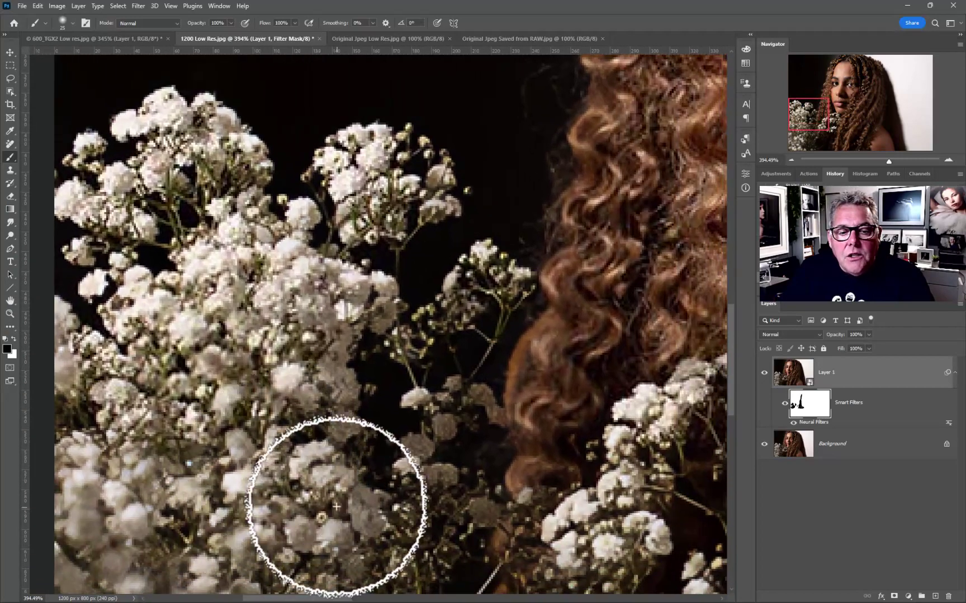
drag(582, 496, 284, 507)
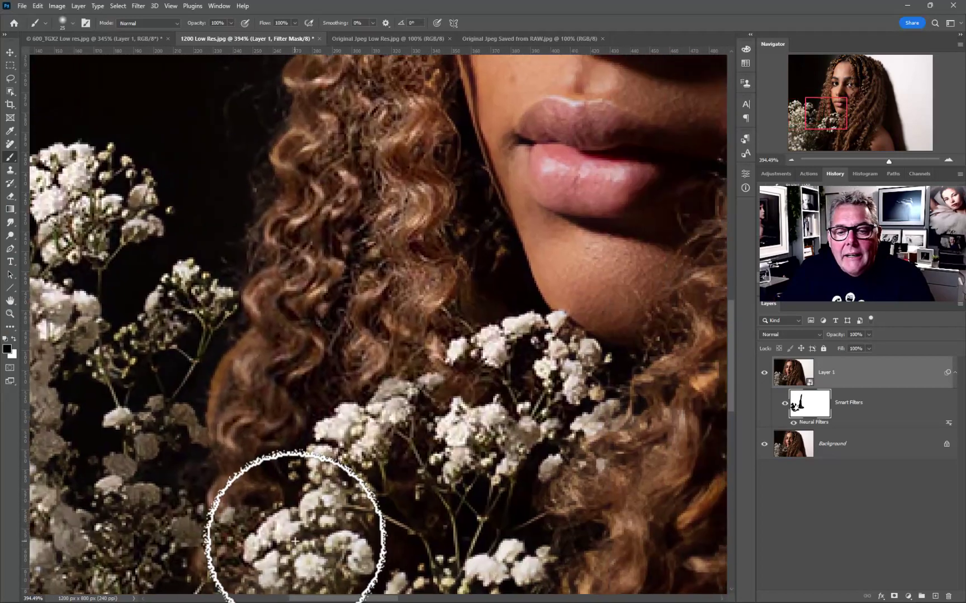
Step: Mask the filter off the long curls on the right side of the face, from below the chin up to eye level
drag(609, 500, 355, 481)
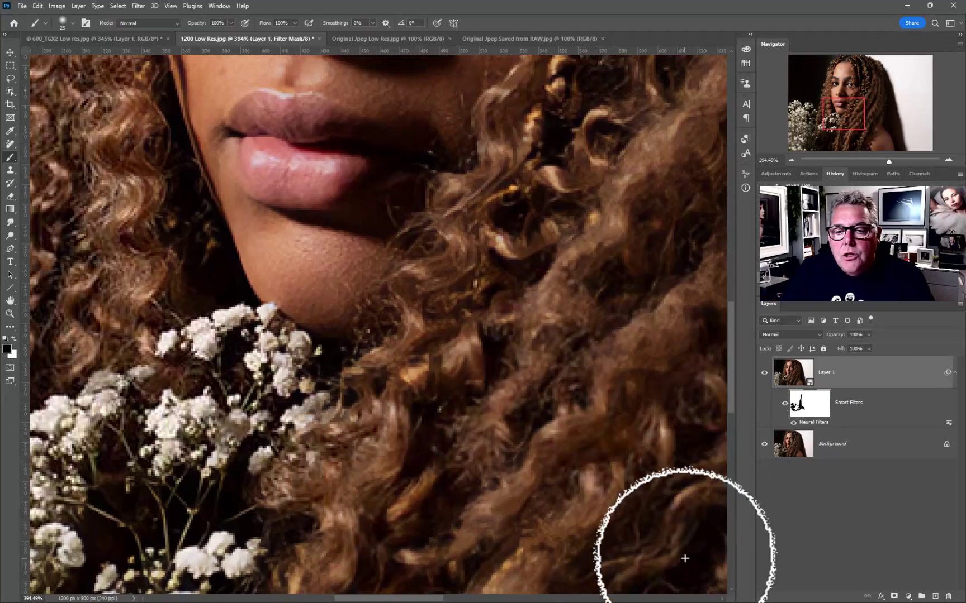
drag(594, 425, 544, 598)
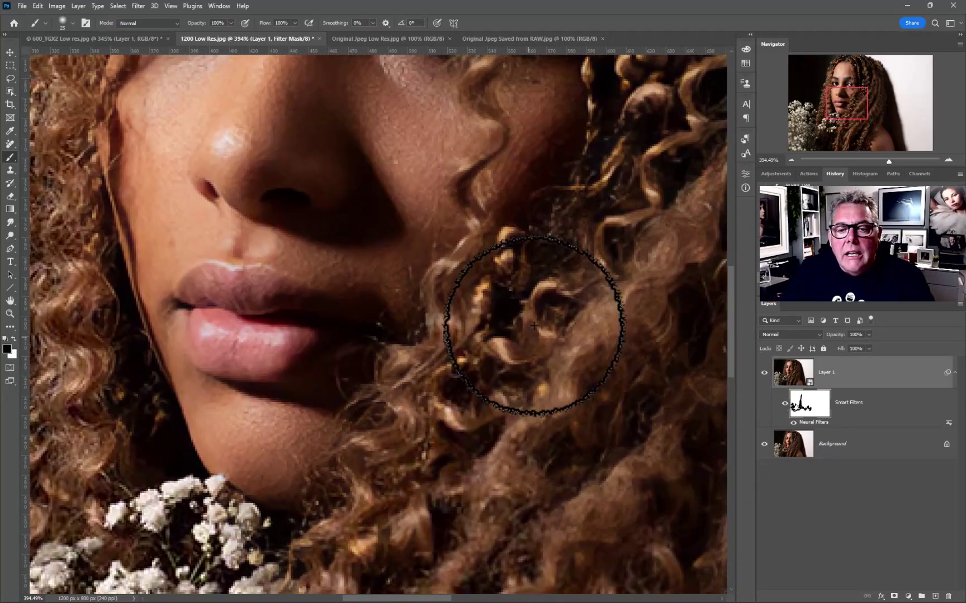
drag(524, 319, 482, 461)
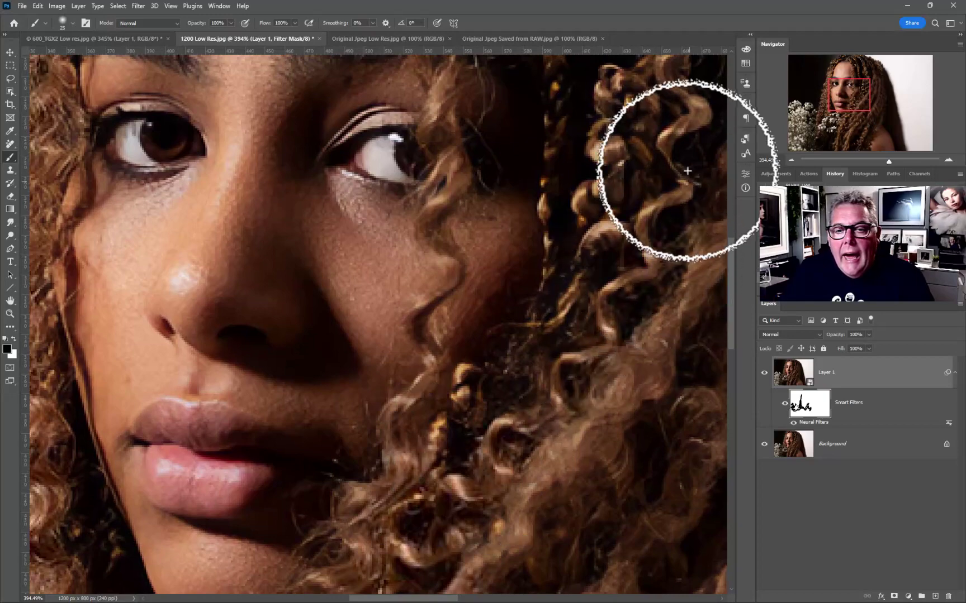
drag(671, 296, 663, 329)
Step: Enlarge the brush to 50 pixels and mask the filter off the braids across the crown and the remaining hair on the right
scroll(662, 330, down, 3)
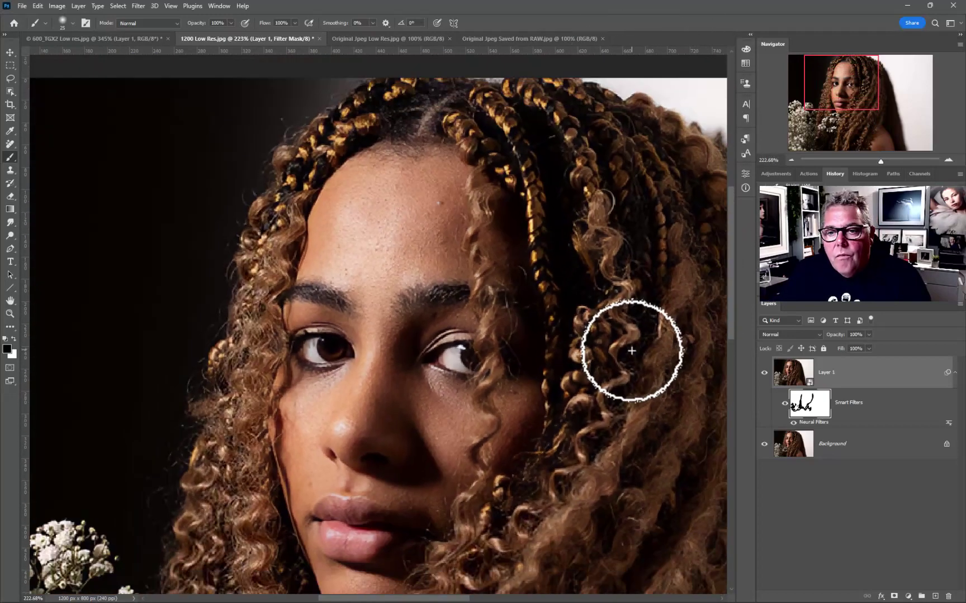
scroll(631, 351, down, 1)
drag(629, 381, 548, 382)
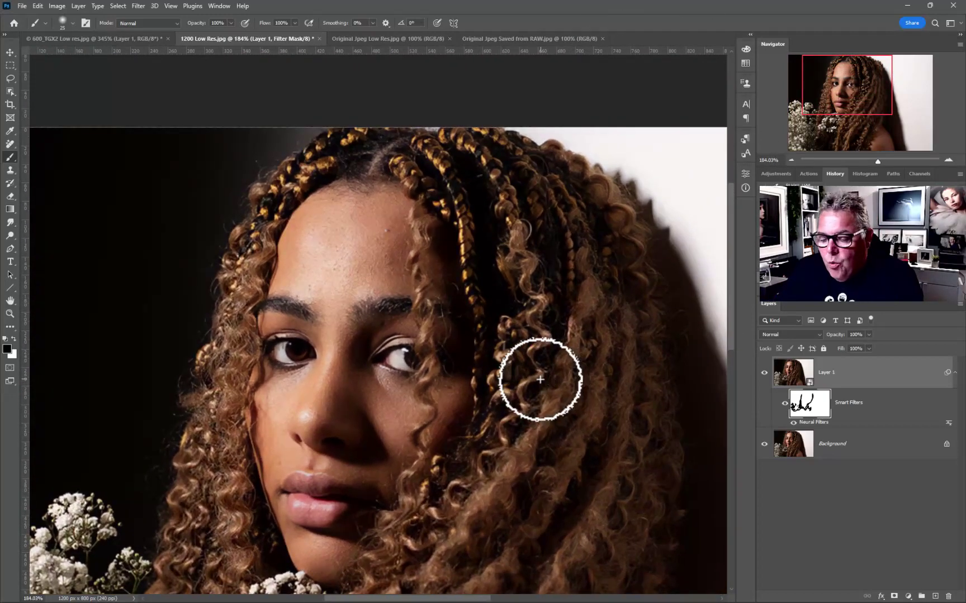
key(bracketright)
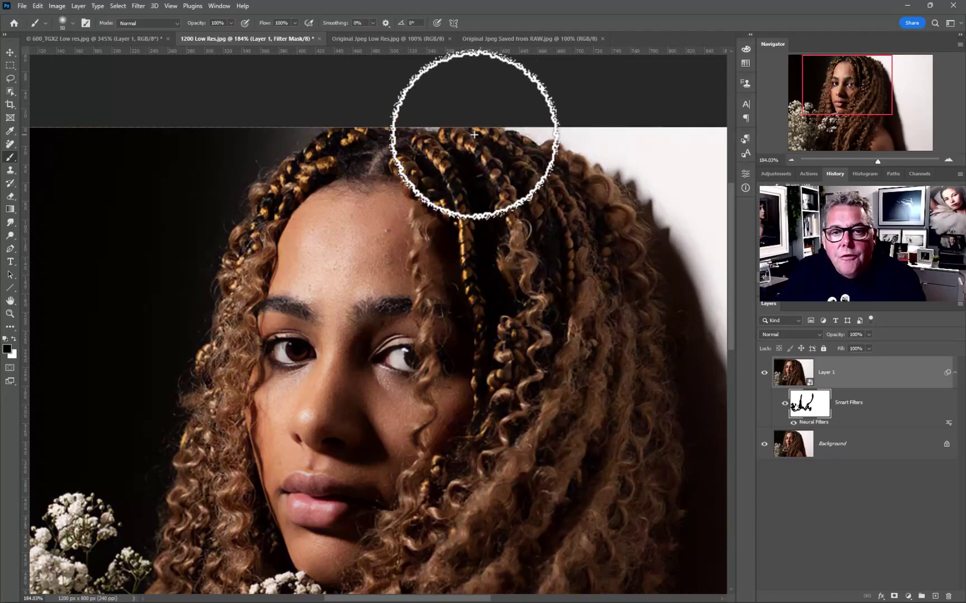
mouse_move(338, 134)
mouse_down()
mouse_move(275, 157)
mouse_move(512, 183)
mouse_move(504, 182)
mouse_move(536, 418)
mouse_move(536, 519)
mouse_move(569, 537)
mouse_up()
Step: With a much smaller brush, mask the filter off the thin curl hanging over the forehead, eye and cheek
scroll(494, 375, up, 5)
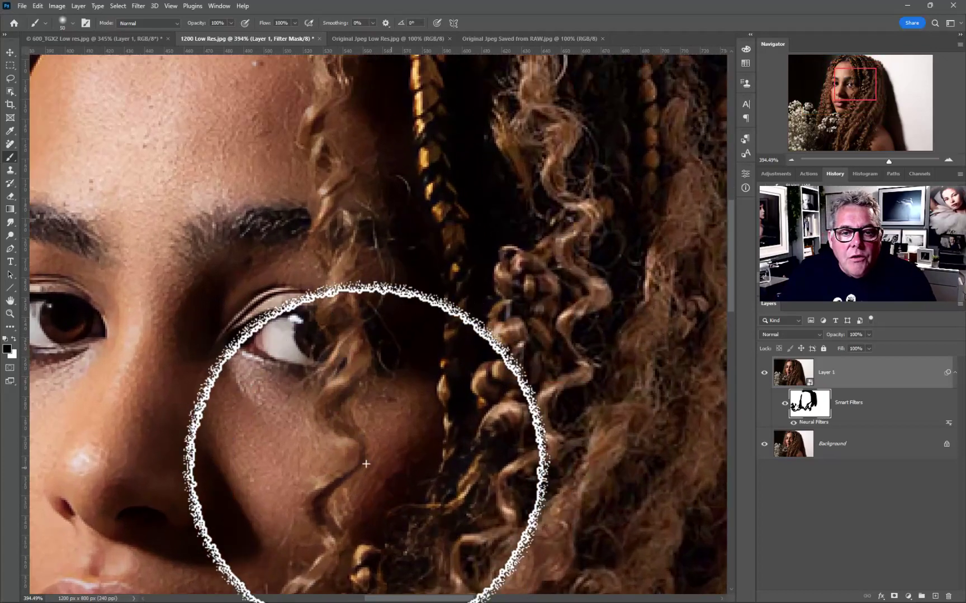
key(bracketleft)
key(bracketleft)
key(bracketleft)
key(bracketleft)
key(bracketleft)
key(bracketleft)
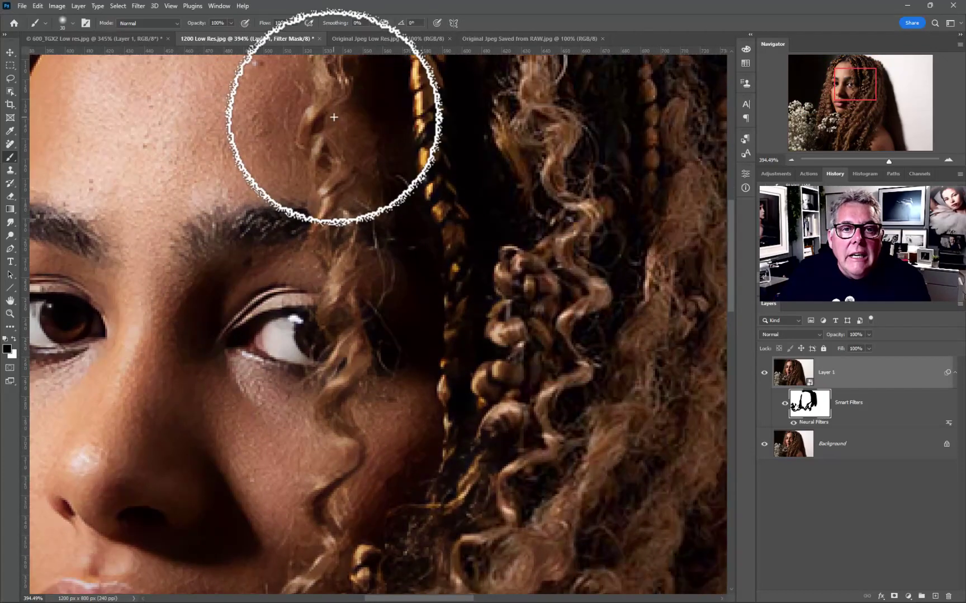
key(bracketleft)
key(bracketleft)
key(bracketleft)
key(bracketleft)
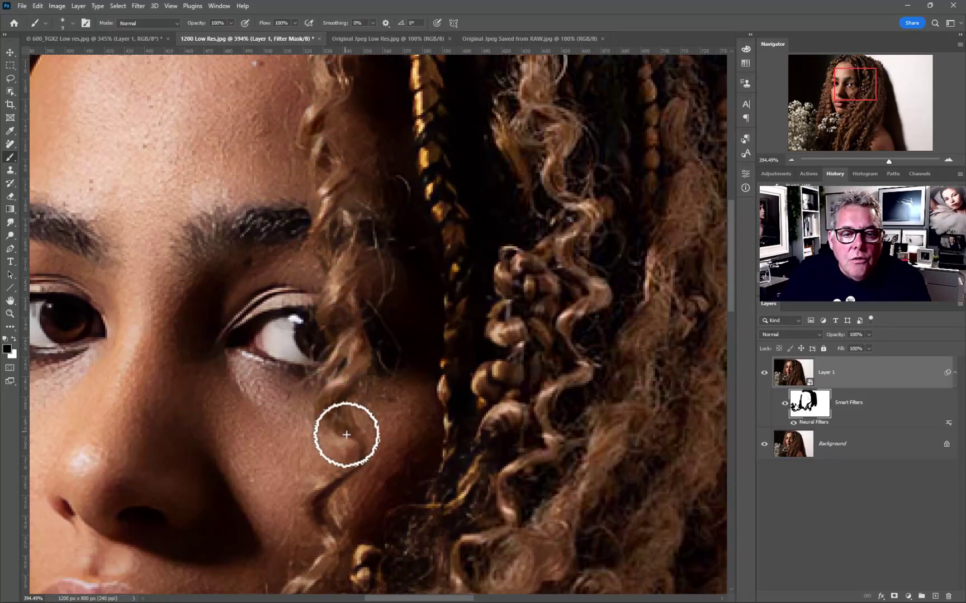
drag(335, 146, 340, 259)
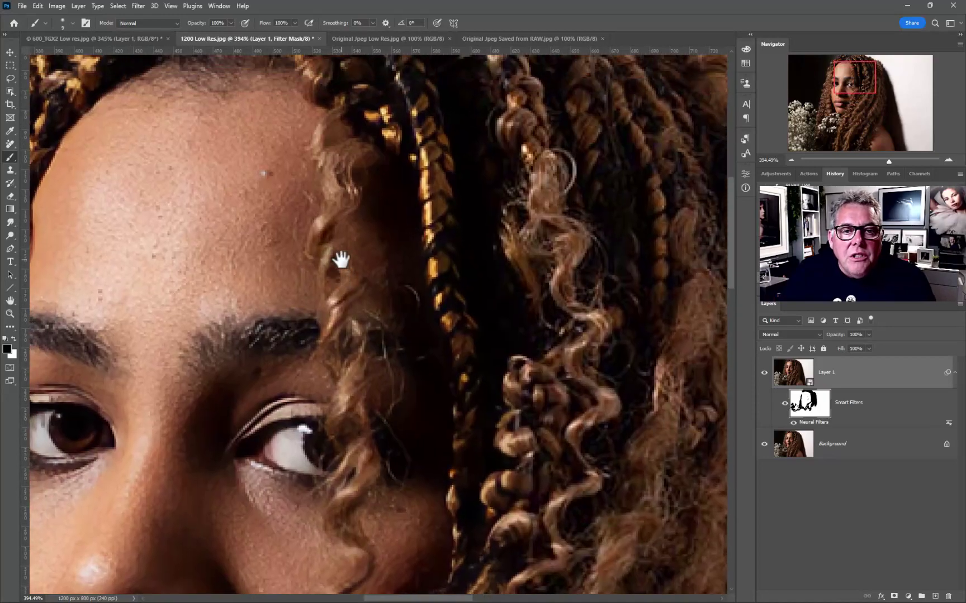
scroll(384, 258, down, 4)
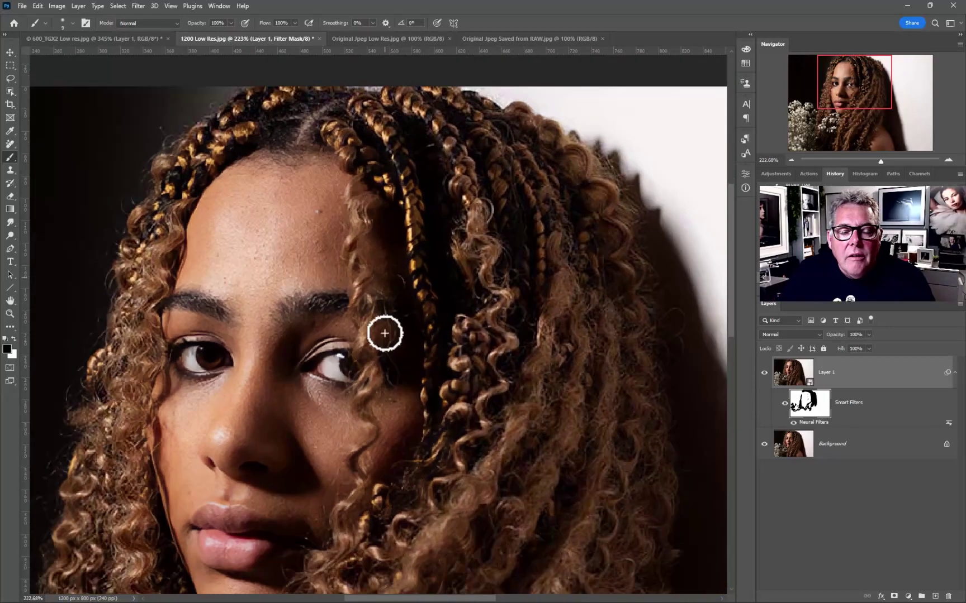
drag(384, 334, 401, 260)
Step: Compare the portrait with Layer 1 hidden and shown, and examine the face and hair at several magnifications
scroll(401, 260, up, 4)
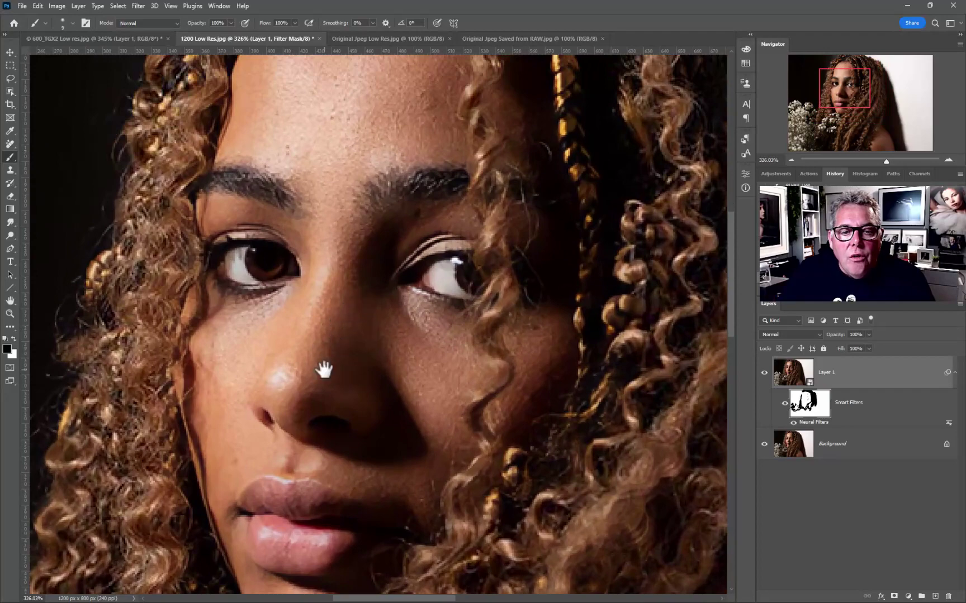
drag(324, 369, 371, 352)
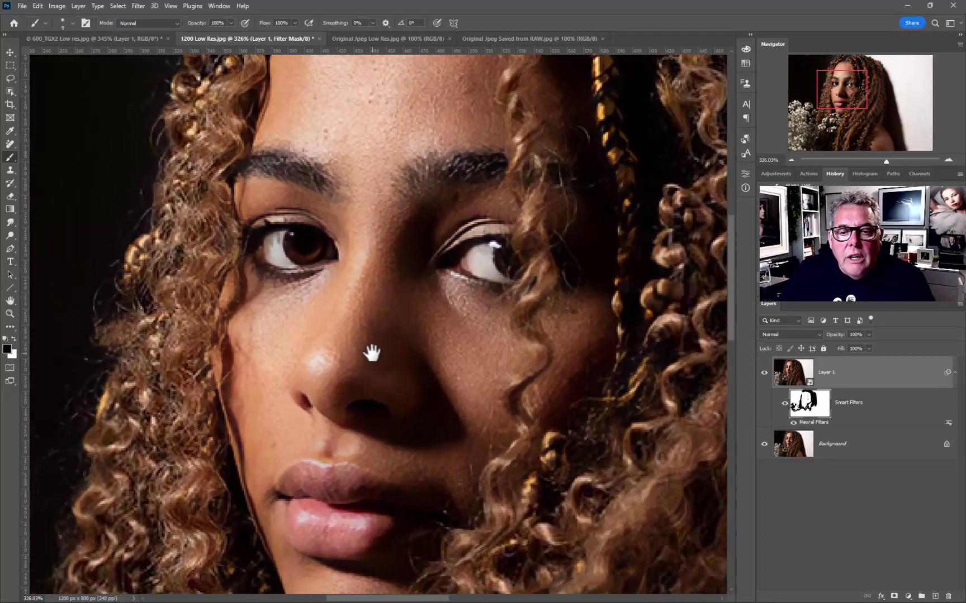
click(764, 373)
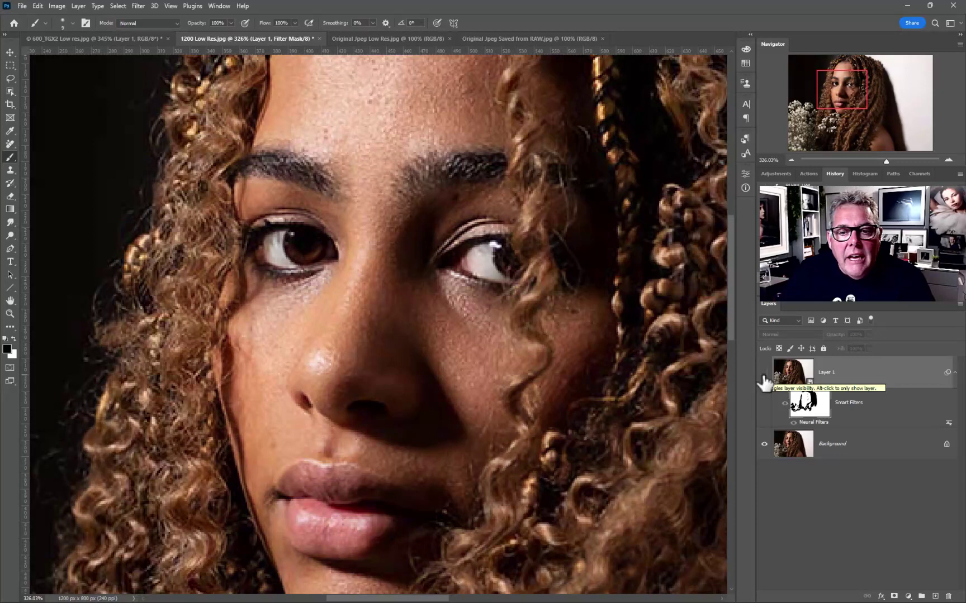
click(764, 372)
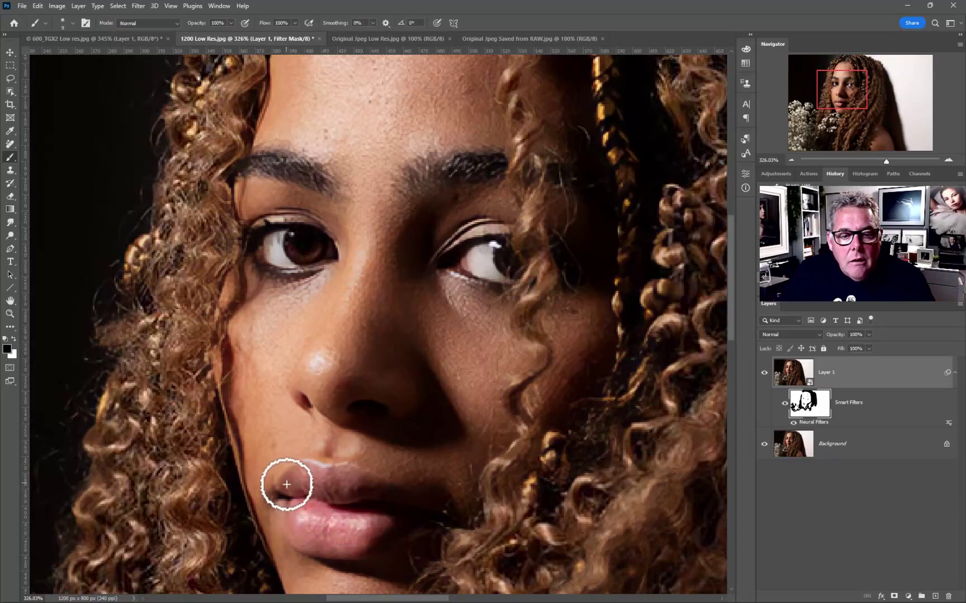
scroll(375, 542, down, 4)
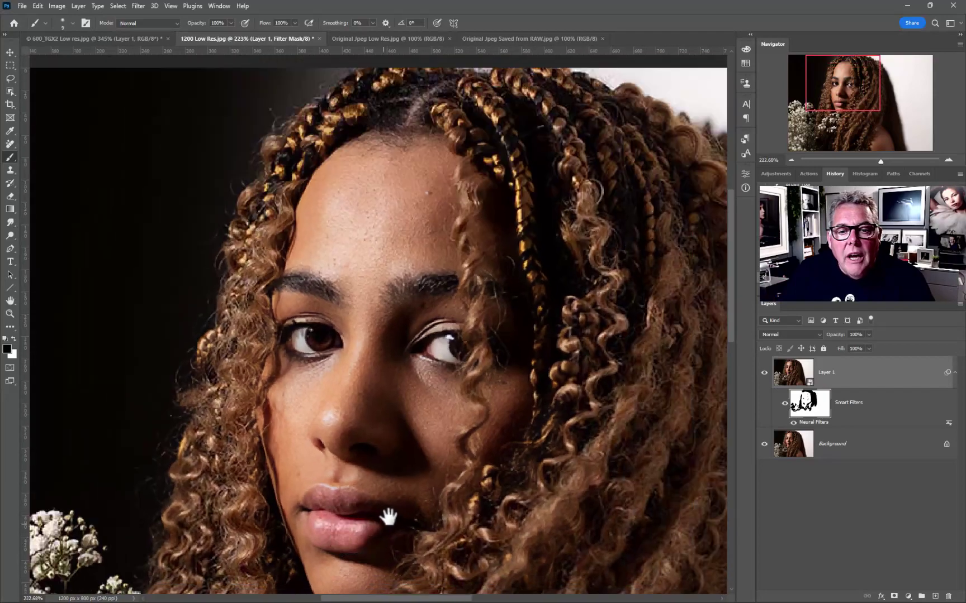
drag(388, 518, 384, 430)
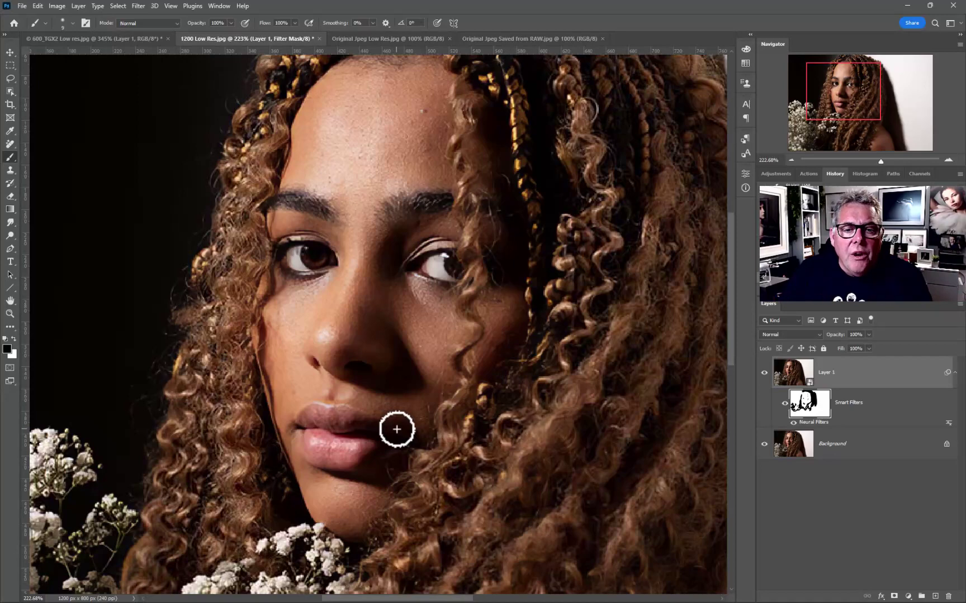
scroll(396, 429, up, 3)
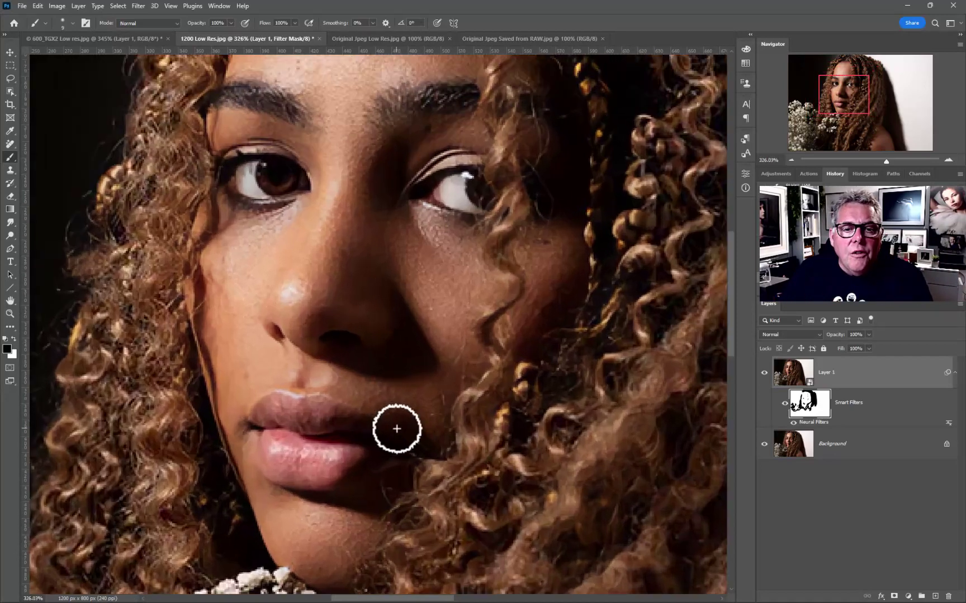
scroll(396, 429, down, 2)
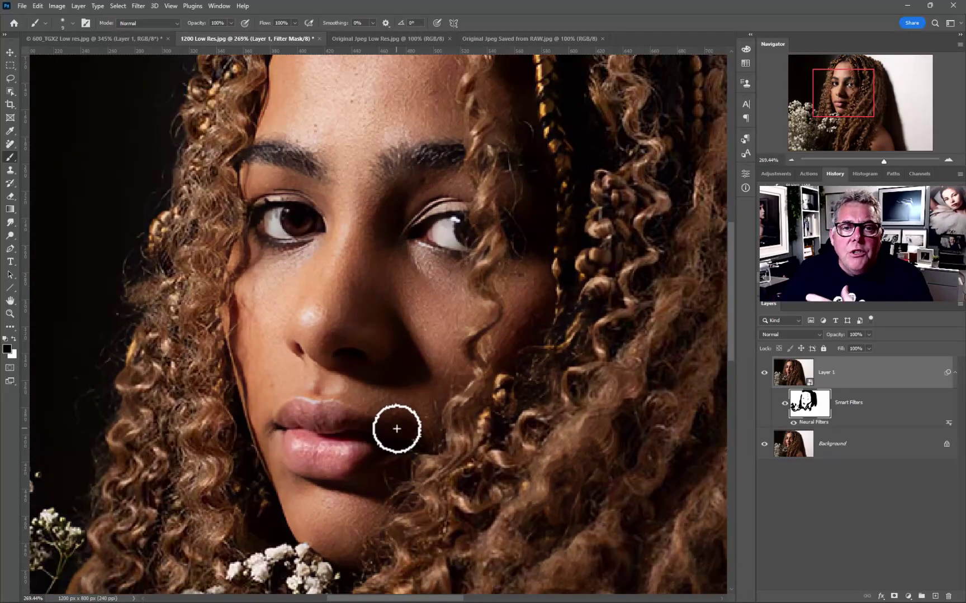
Step: Switch to Original Jpeg Low Res.jpg, frame the face and duplicate its Background layer
click(351, 39)
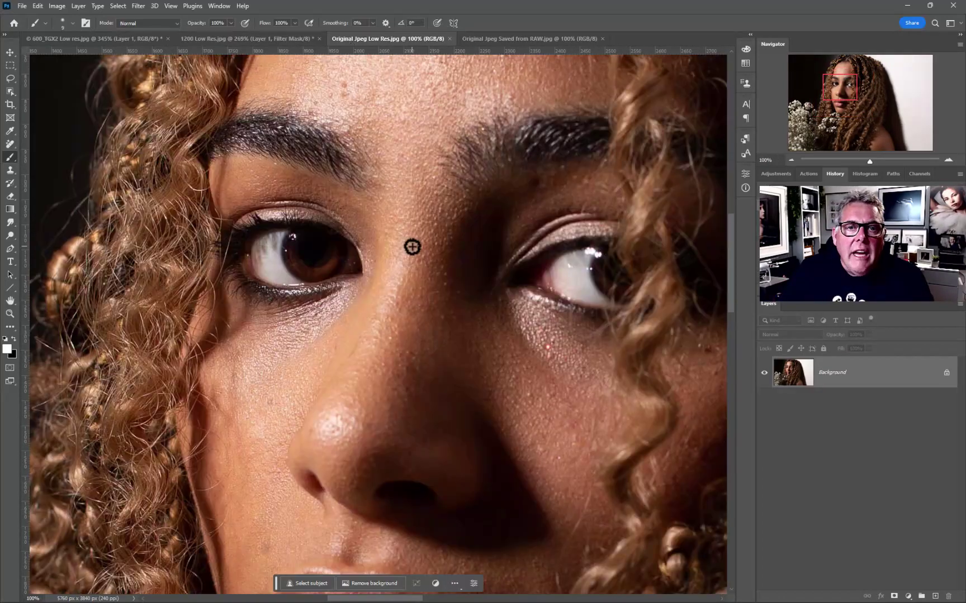
scroll(413, 246, down, 2)
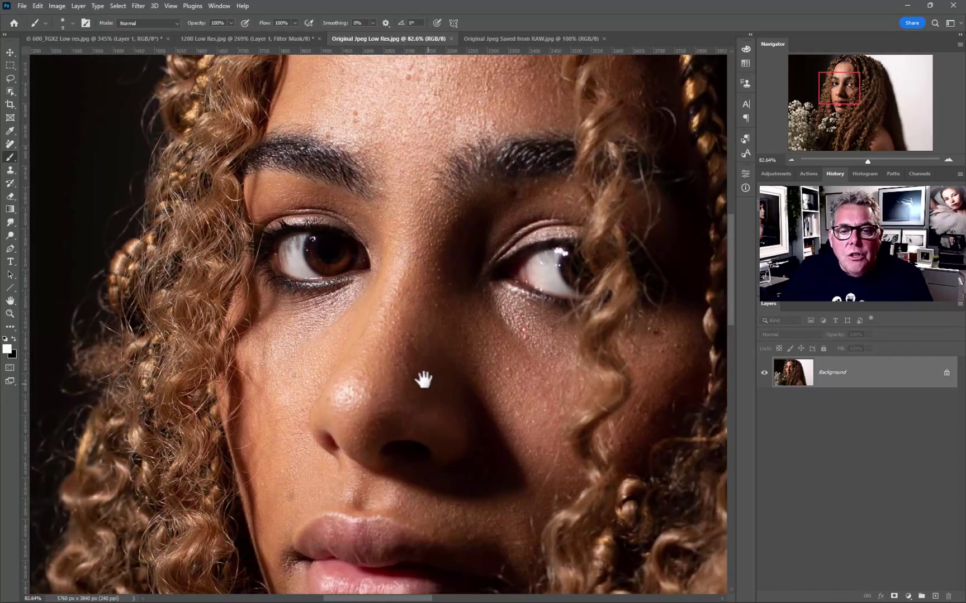
drag(422, 381, 410, 346)
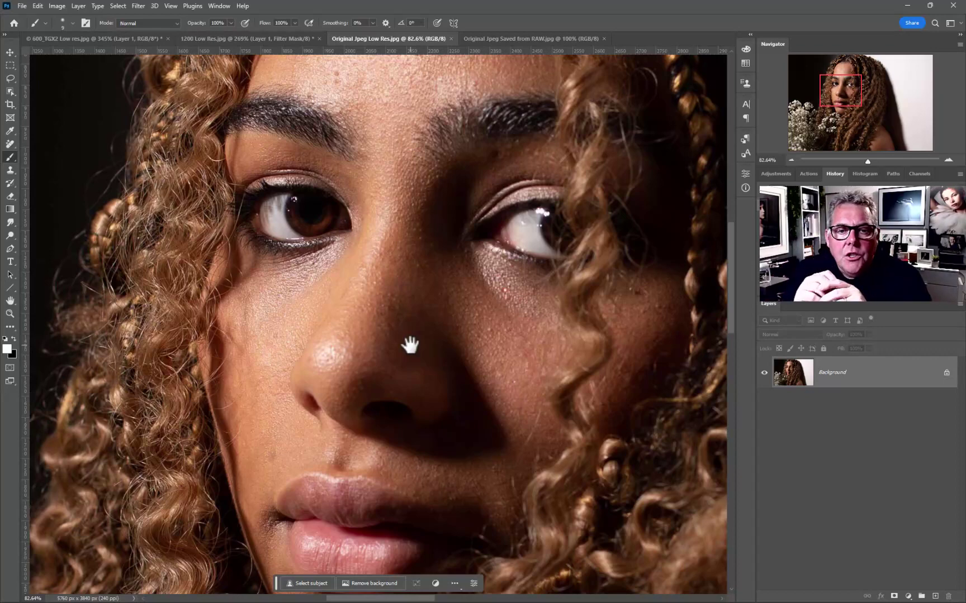
key(ctrl+j)
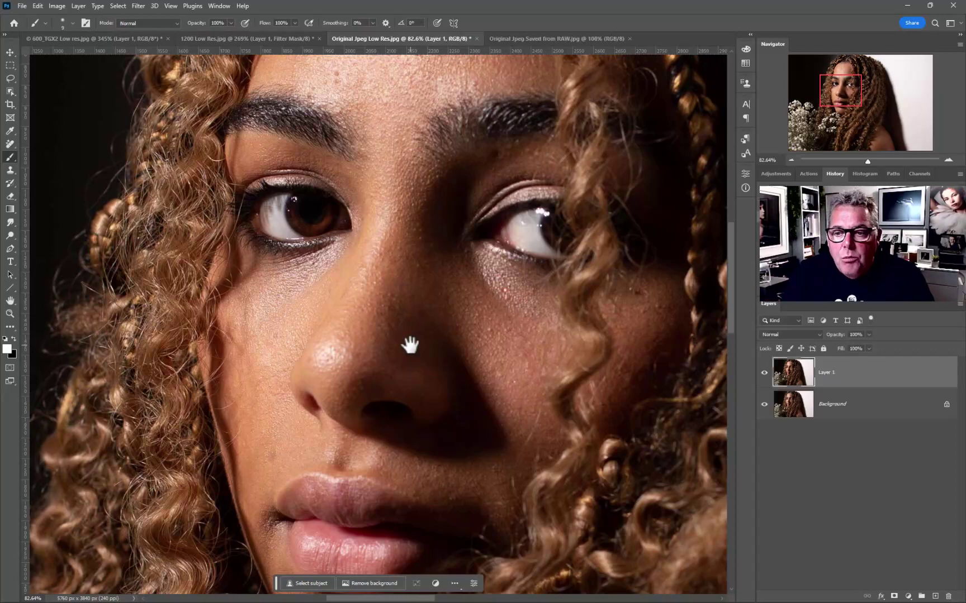
Step: Apply the JPEG Artefacts Removal neural filter at High strength to the duplicated layer as a smart filter, comparing the preview before accepting
click(138, 6)
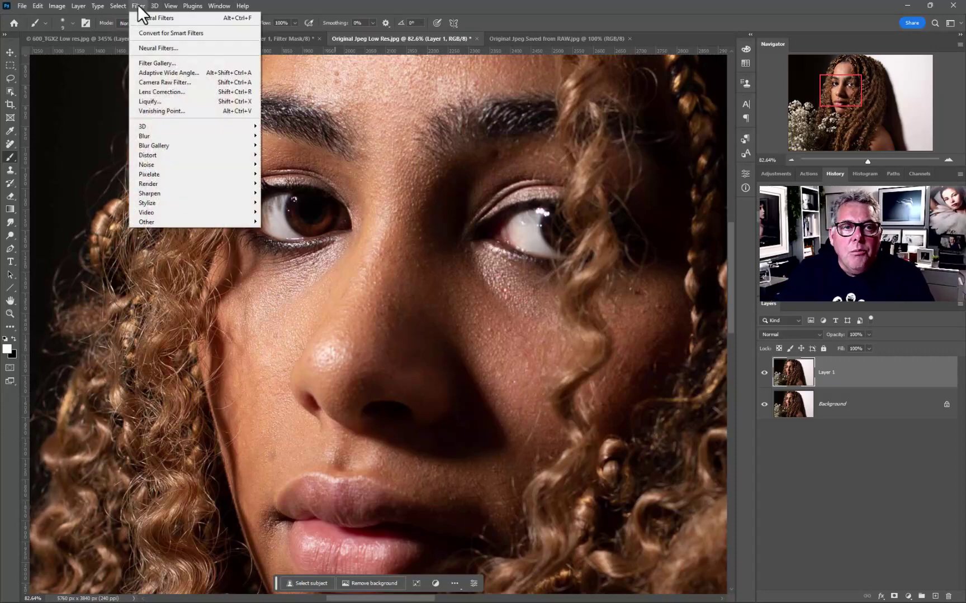
click(148, 48)
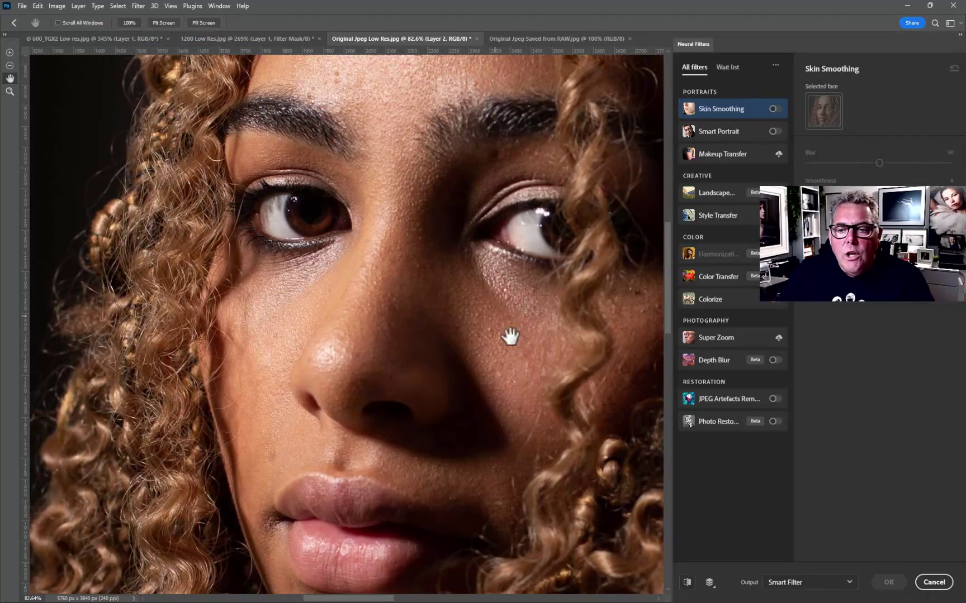
click(776, 399)
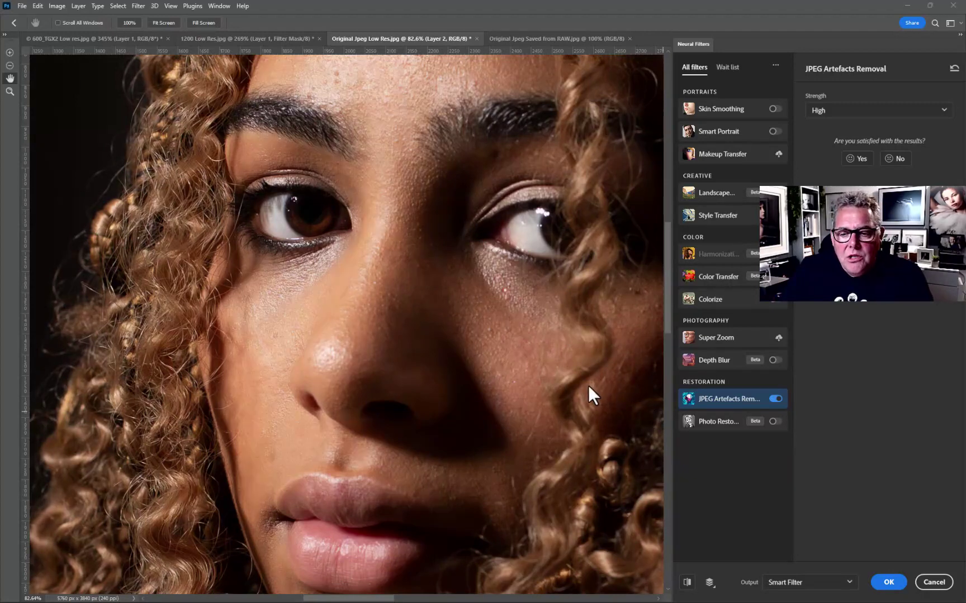
click(688, 585)
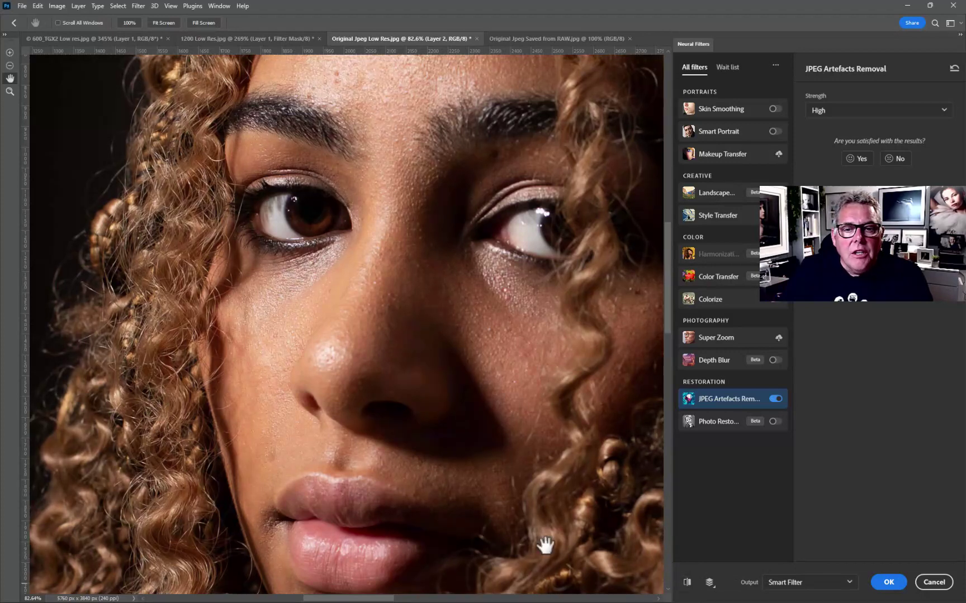
scroll(275, 321, up, 2)
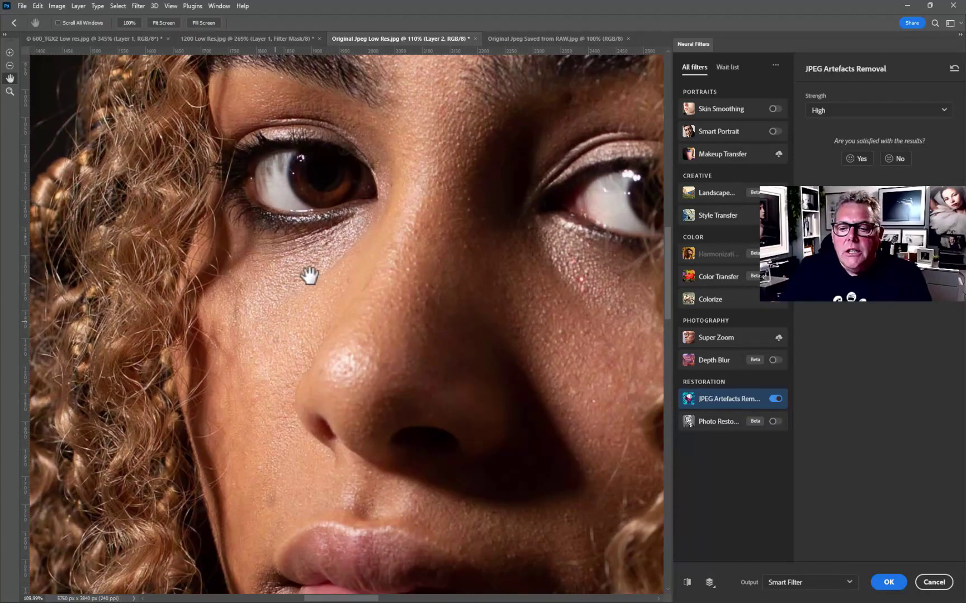
click(892, 584)
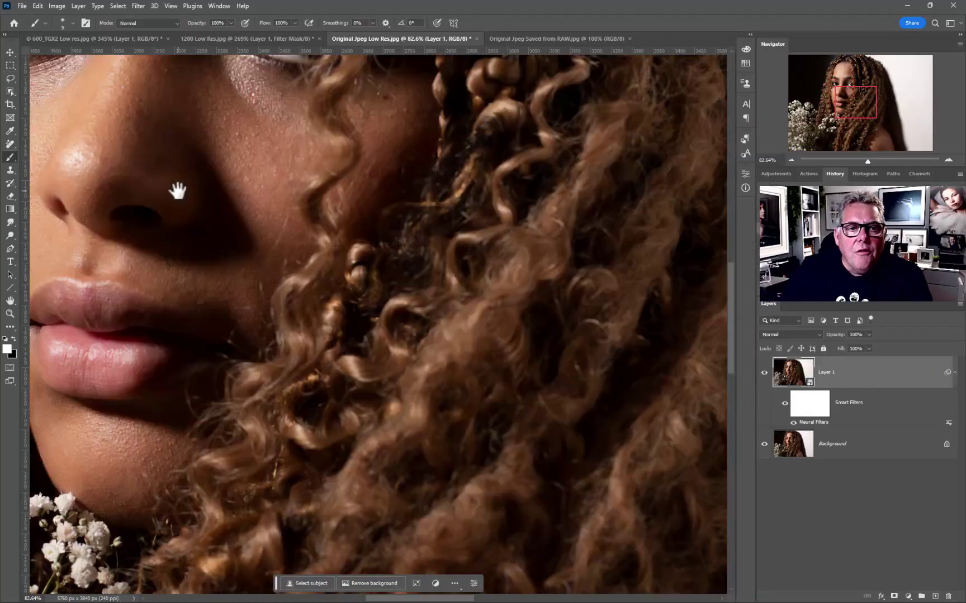
Step: Compare the full-size portrait with Layer 1 hidden and shown, examining the skin around the eyes and nose and the hair beside the cheek
drag(178, 191, 446, 410)
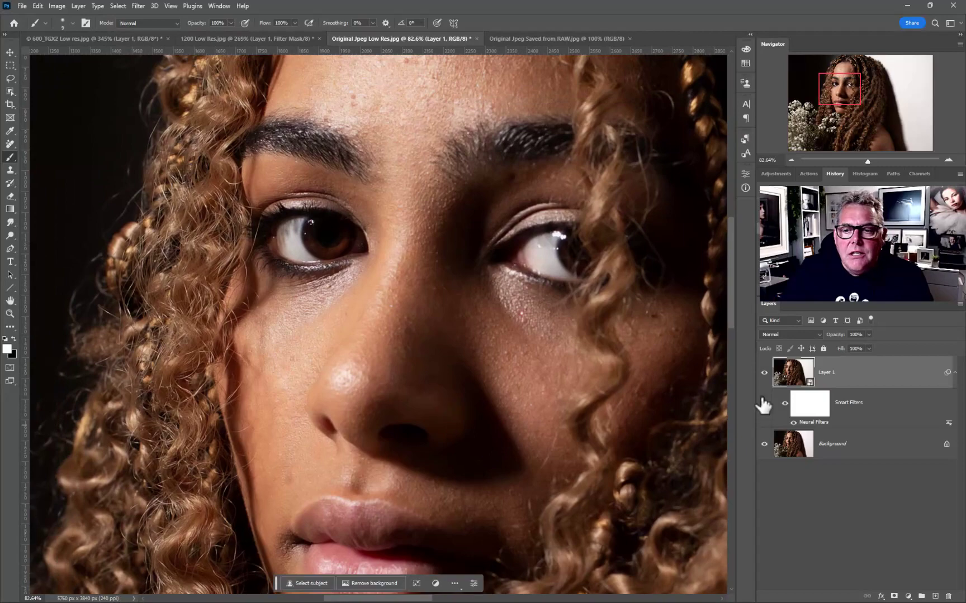
scroll(386, 357, up, 3)
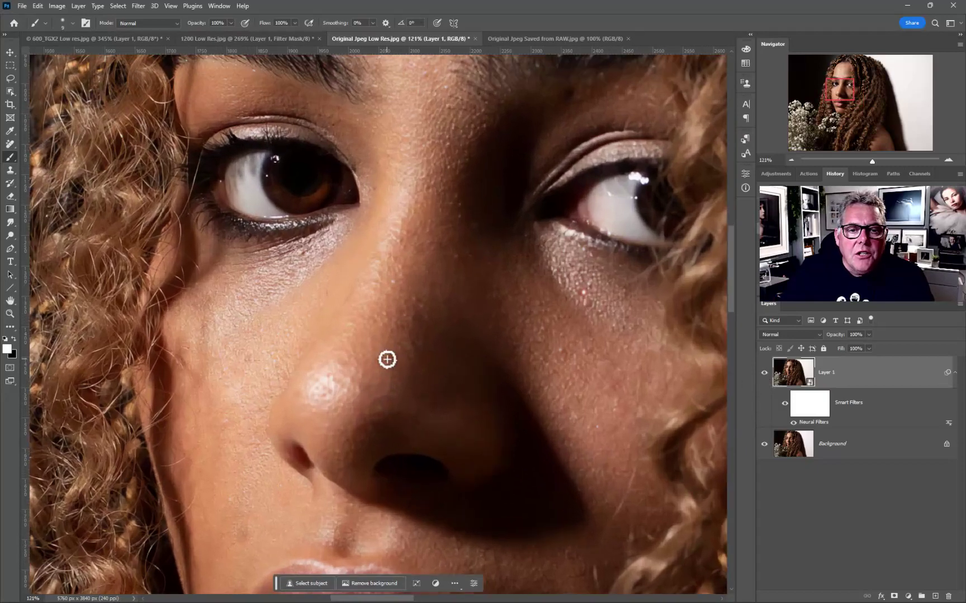
click(763, 373)
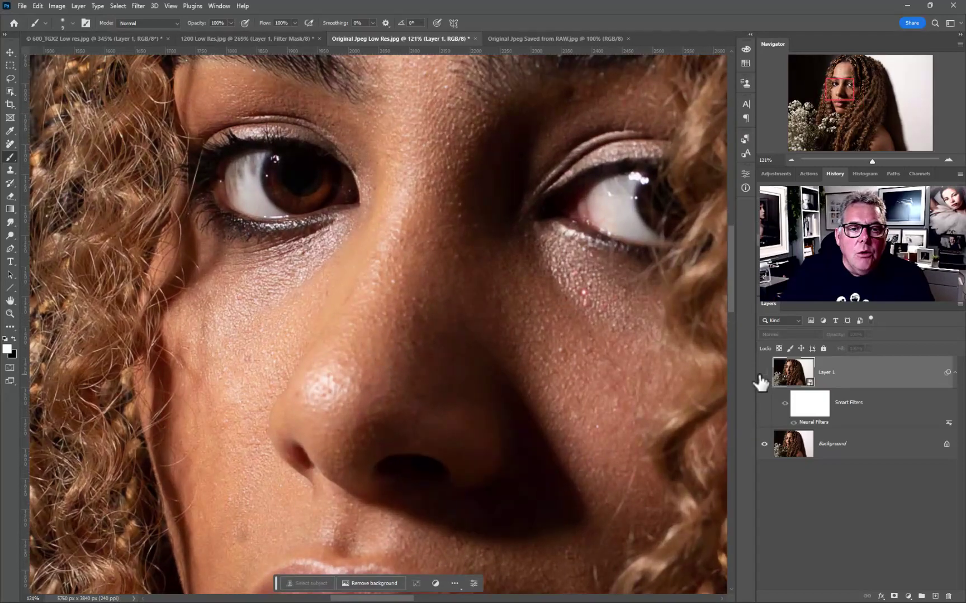
click(763, 374)
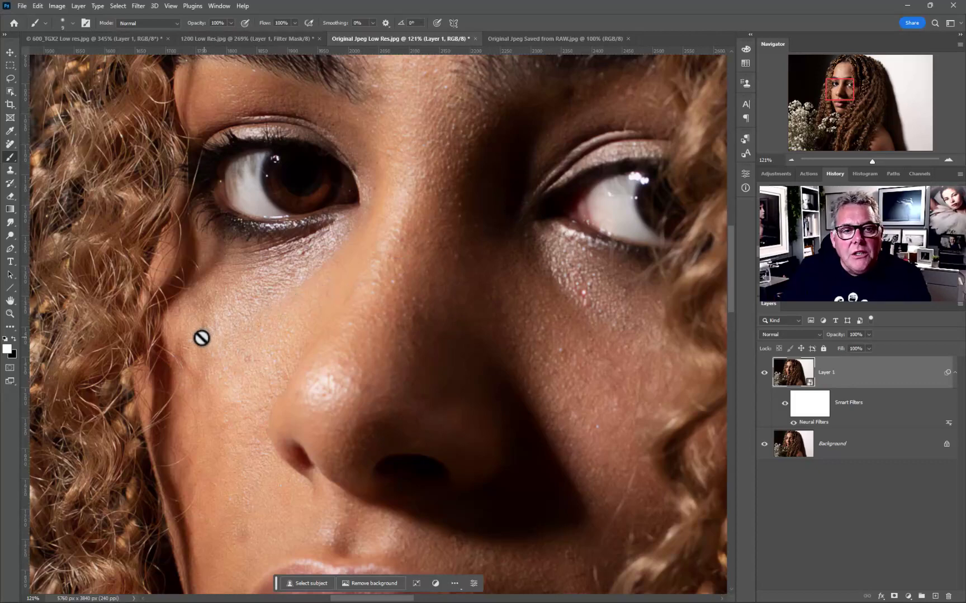
key(space)
mouse_move(181, 341)
mouse_down()
mouse_move(319, 304)
mouse_move(362, 278)
mouse_up()
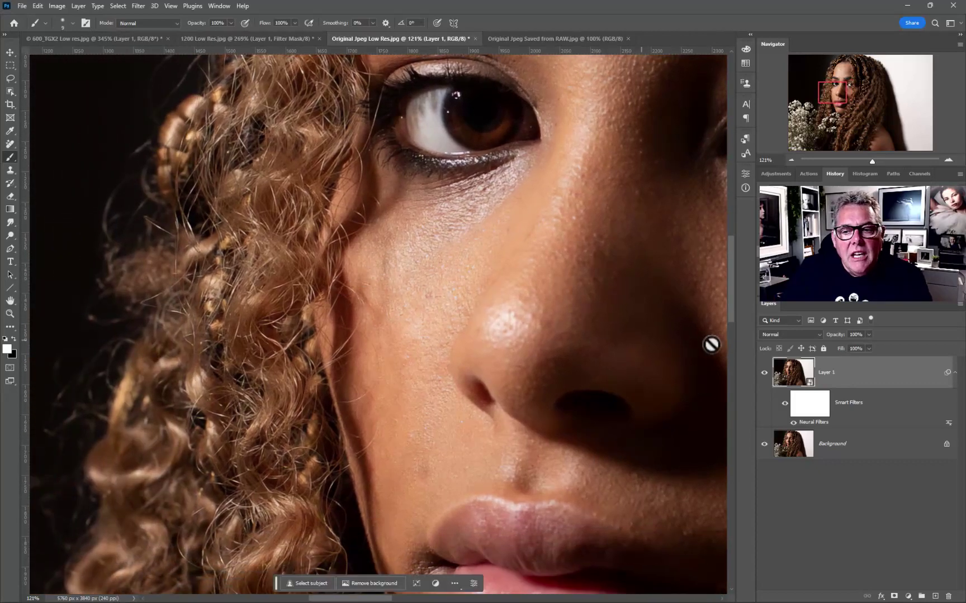
click(764, 373)
click(764, 373)
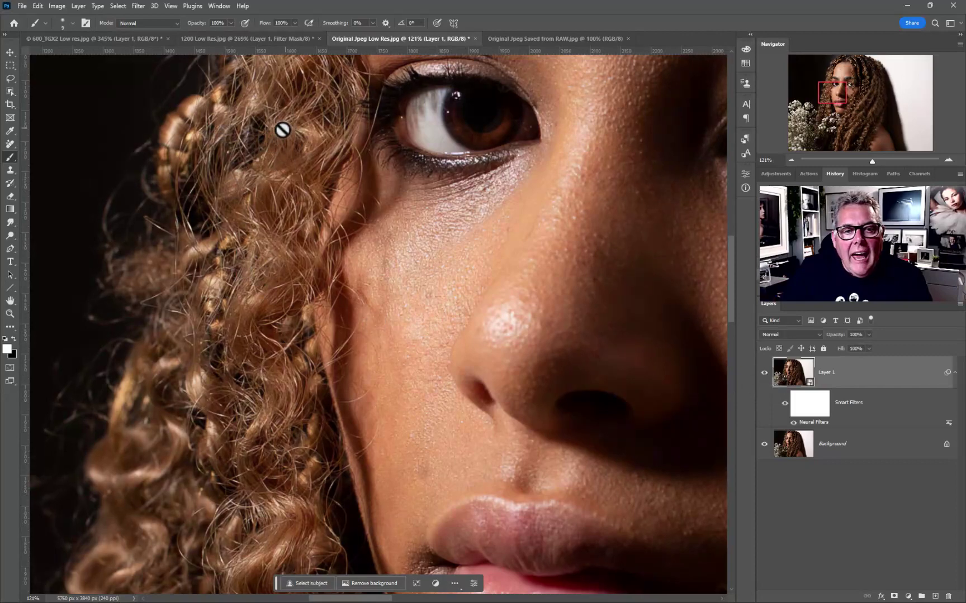
click(764, 373)
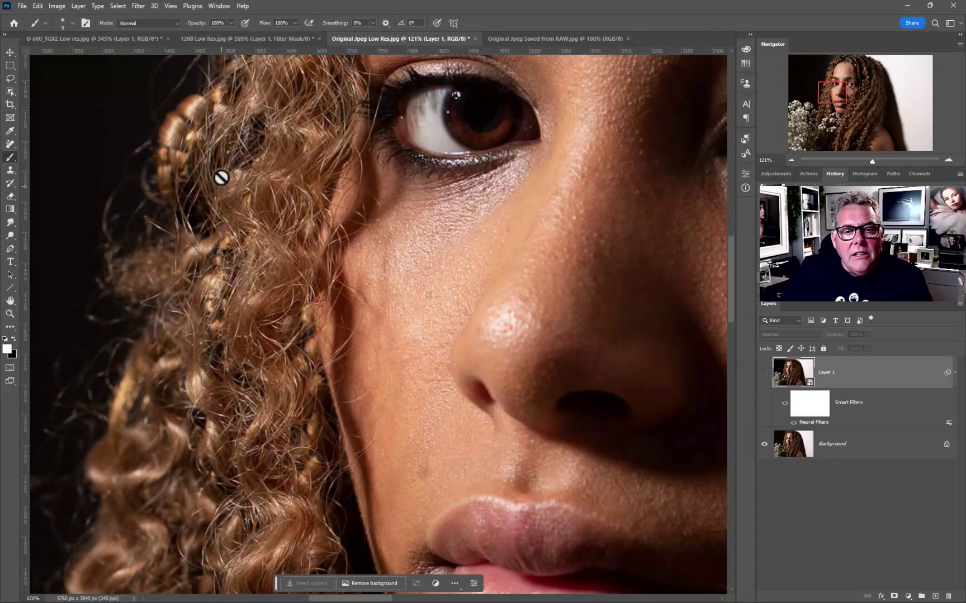
drag(224, 176, 138, 262)
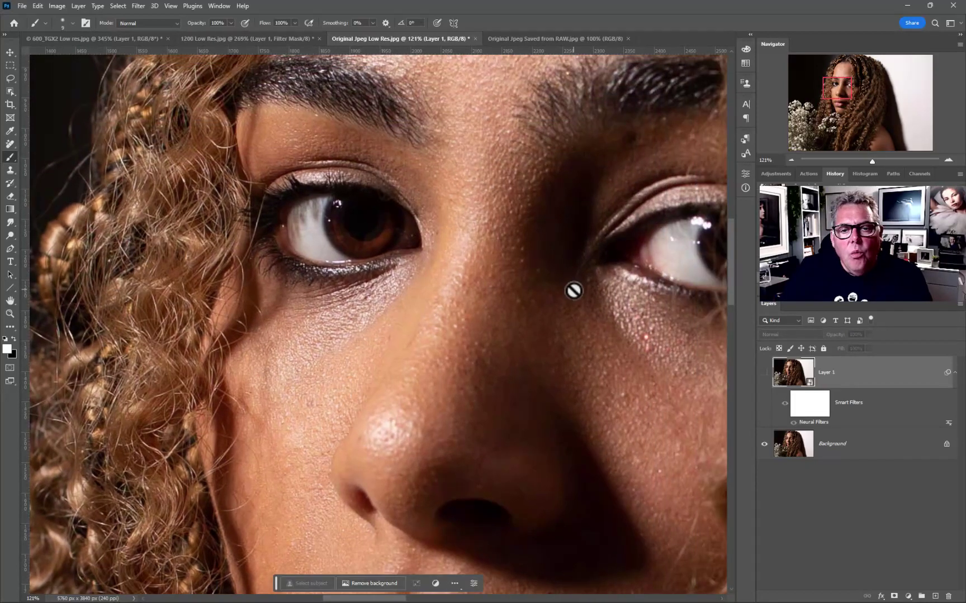
click(764, 373)
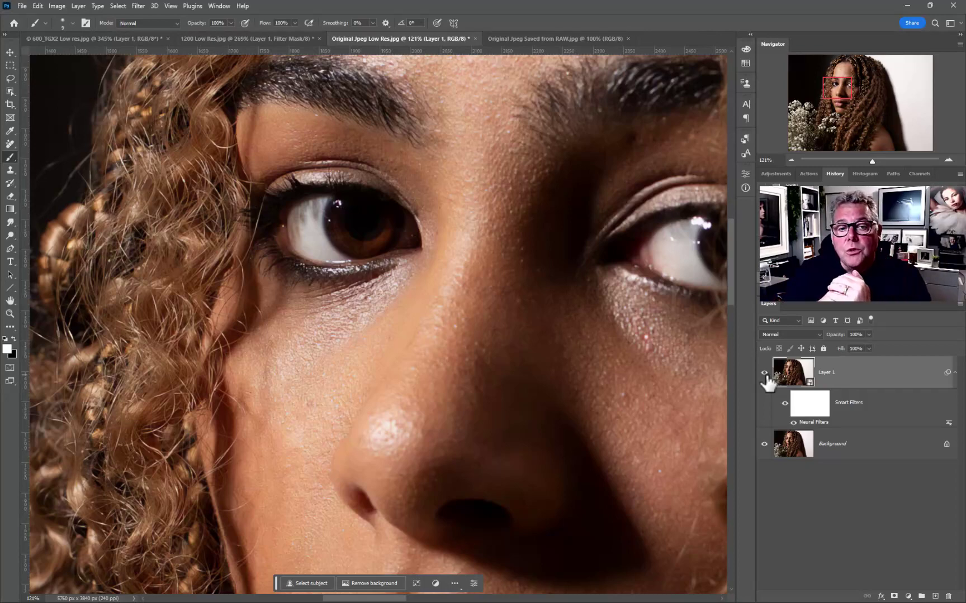
click(764, 373)
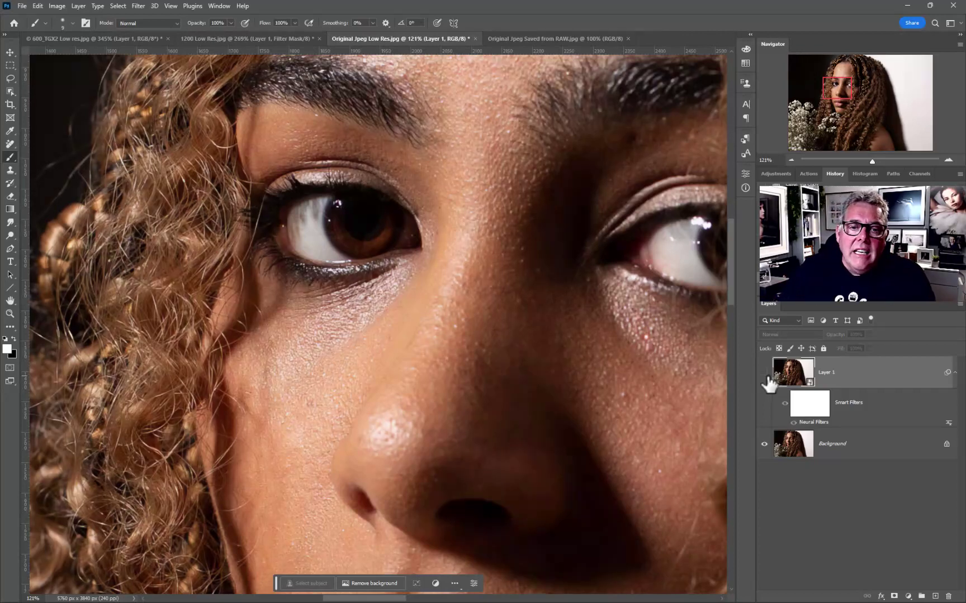
Step: Examine the lips, chin and neighbouring curls up close with the filtered Layer 1 shown and hidden
drag(487, 377, 414, 138)
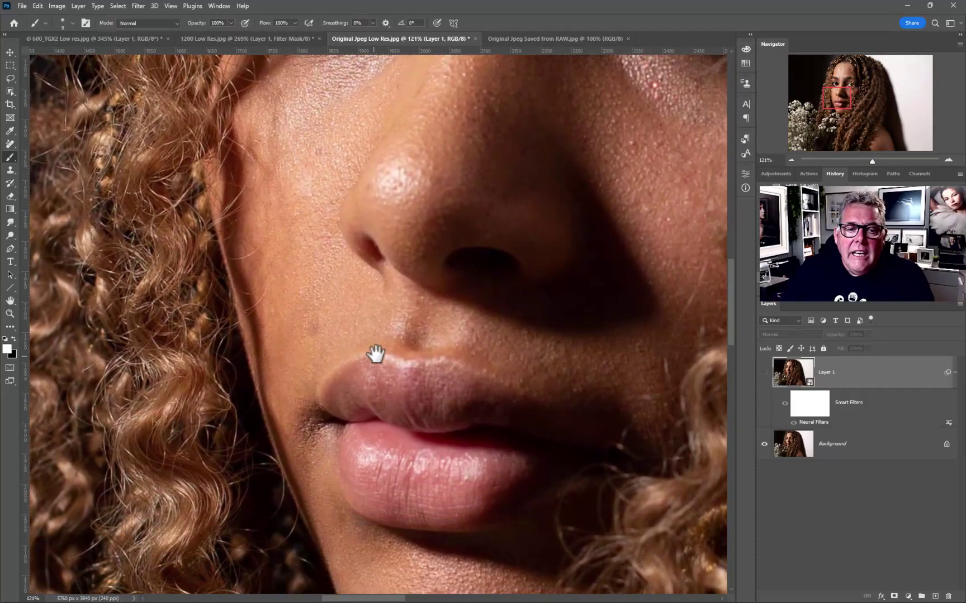
mouse_move(375, 351)
mouse_down()
mouse_move(414, 276)
mouse_move(450, 308)
mouse_move(460, 222)
mouse_up()
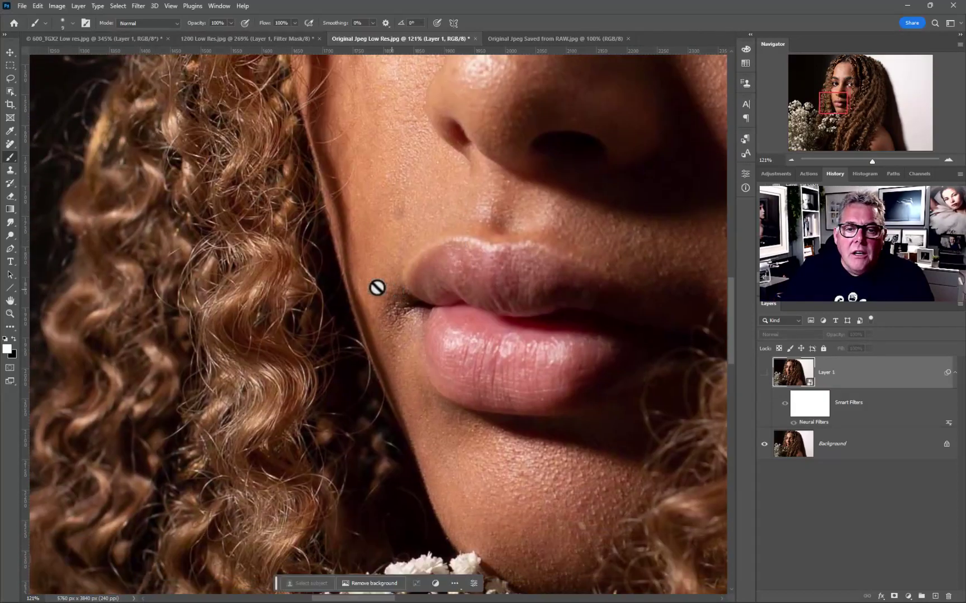
scroll(263, 296, up, 3)
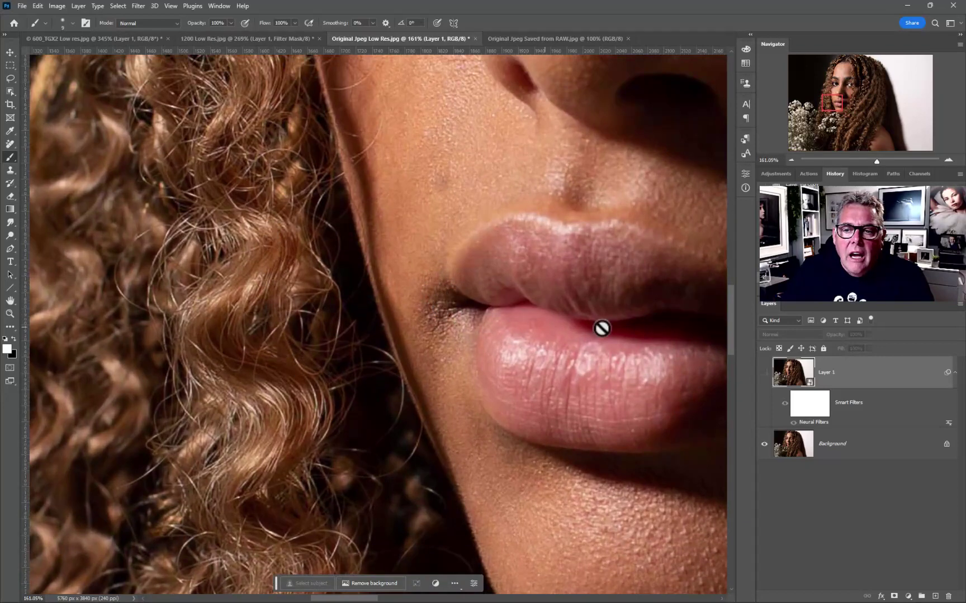
click(764, 373)
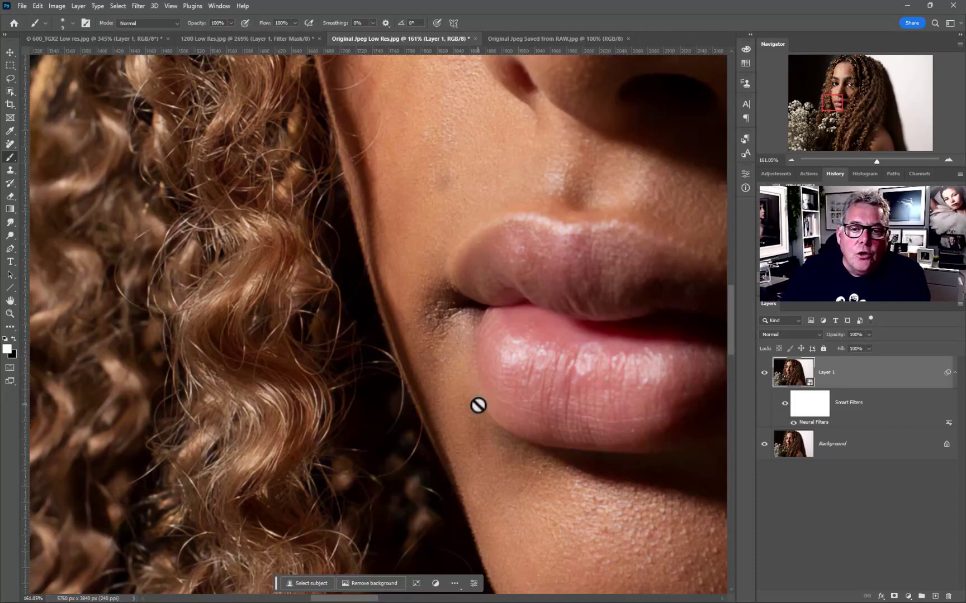
click(764, 372)
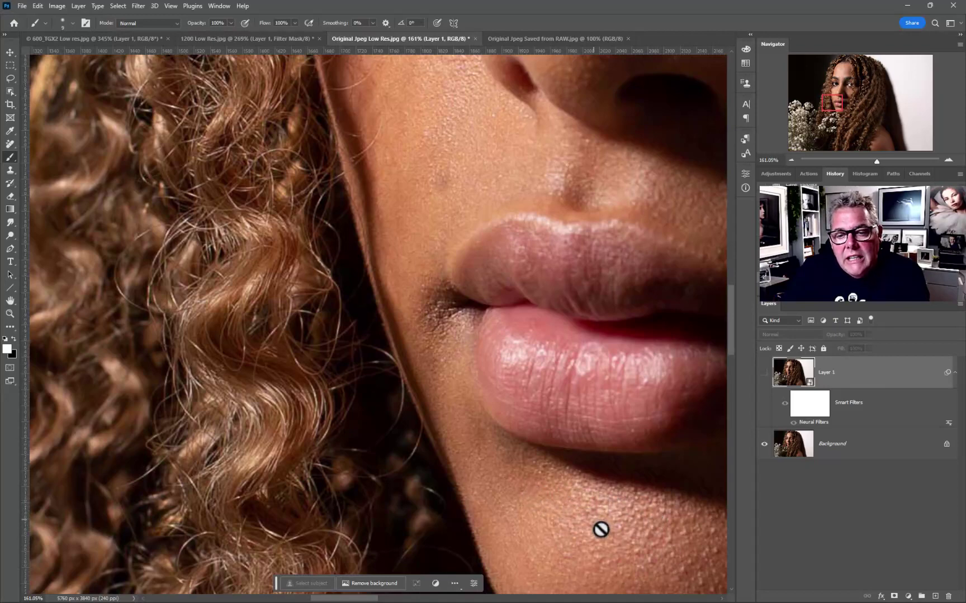
click(584, 518)
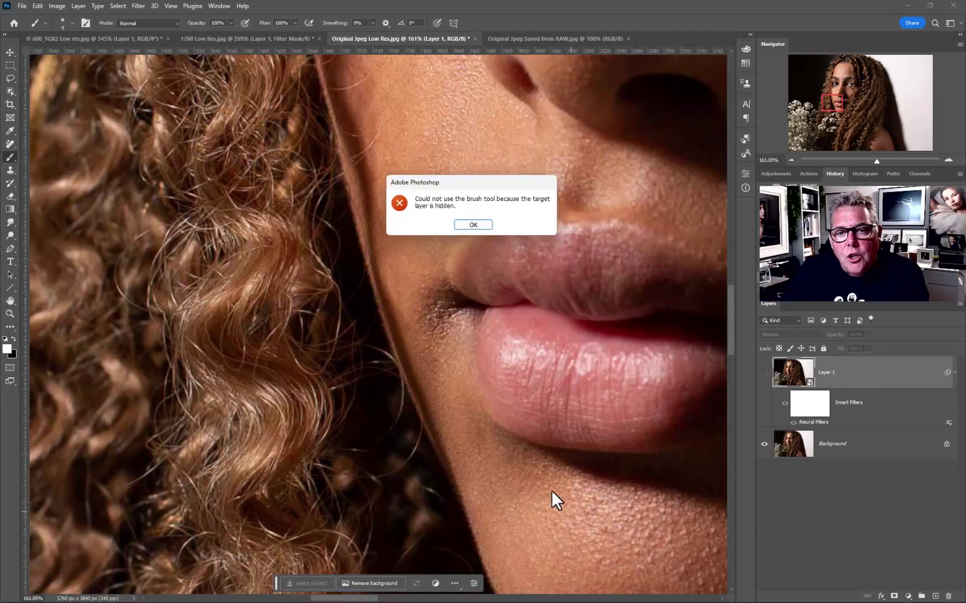
click(473, 225)
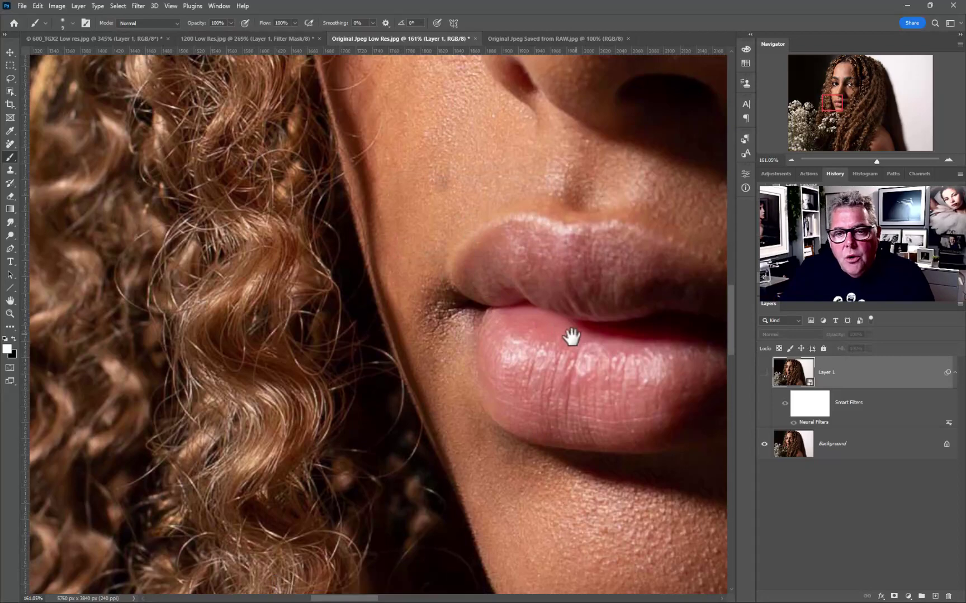
Step: Compare the eye, cheek and nose with Layer 1 shown and hidden, leaving the layer visible and the whole face in view
drag(571, 335, 535, 526)
drag(528, 403, 562, 485)
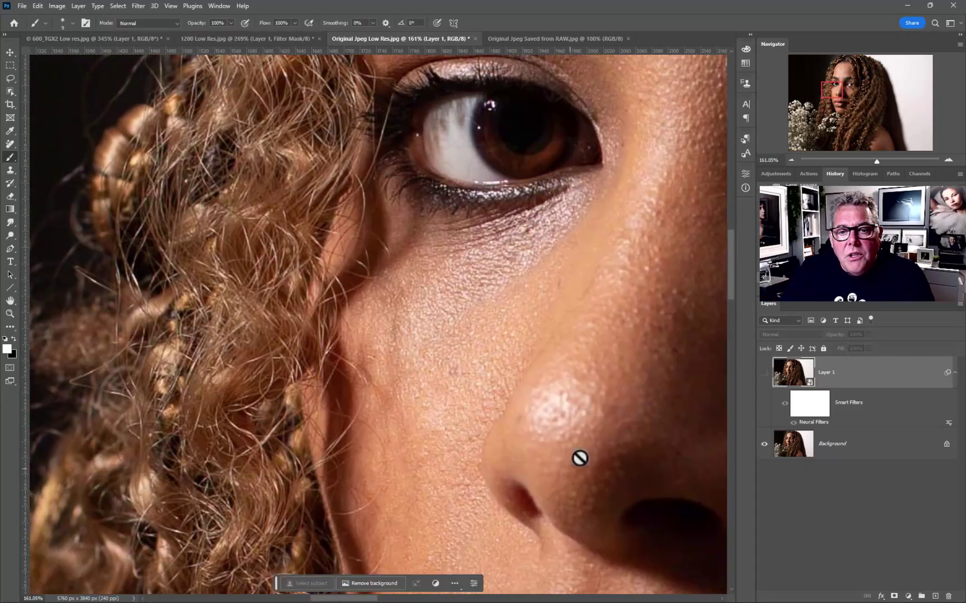
click(763, 373)
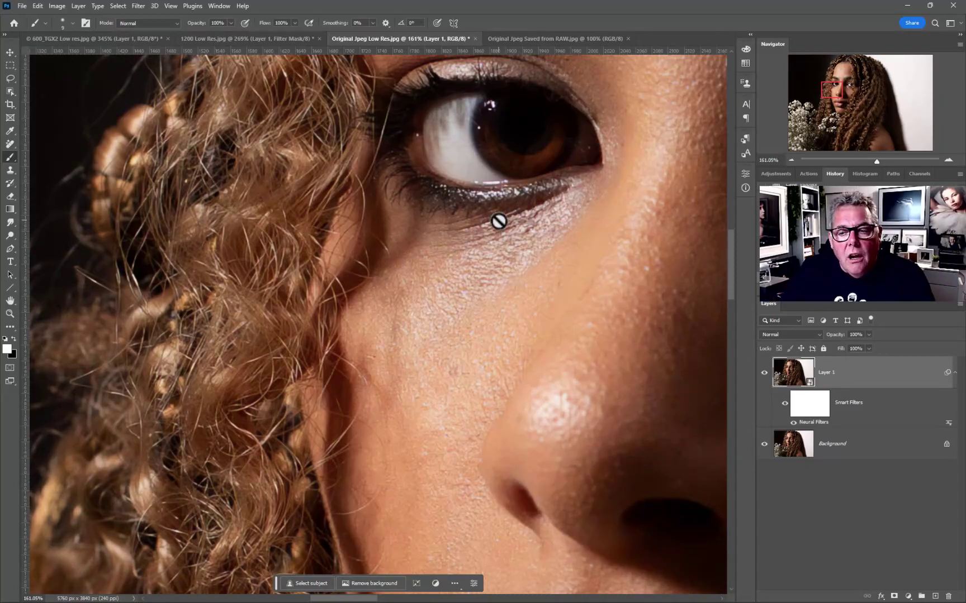
click(764, 373)
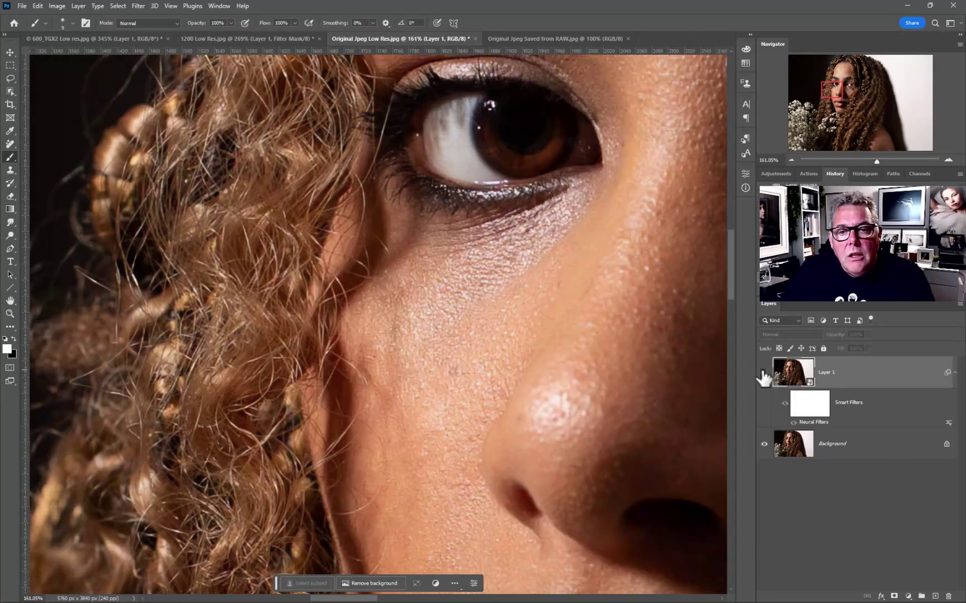
click(764, 373)
scroll(481, 257, down, 5)
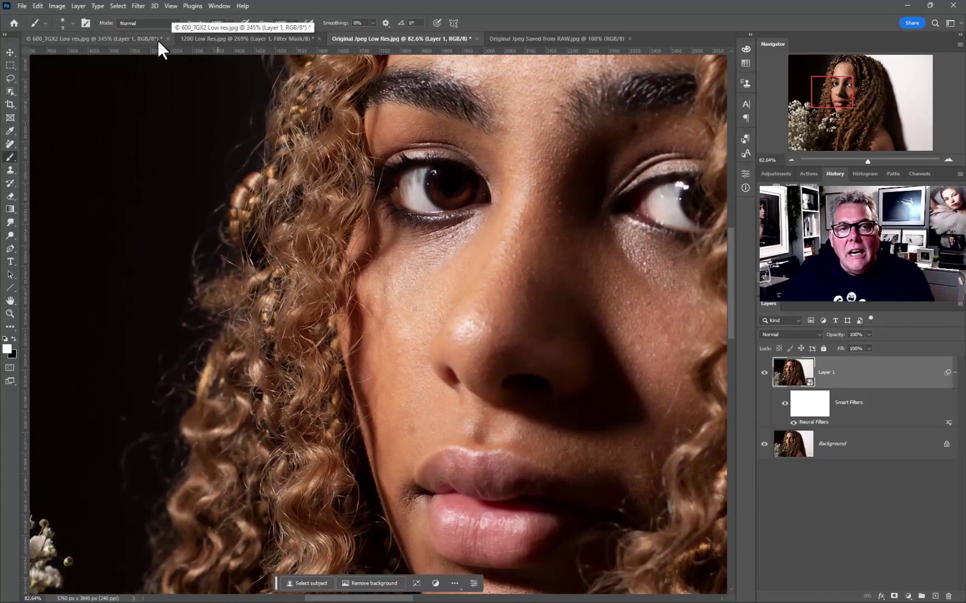
Step: Switch to 600_TGX2 Low res.jpg and compare the face with its filtered Layer 1 hidden and shown
click(122, 40)
drag(289, 308, 487, 302)
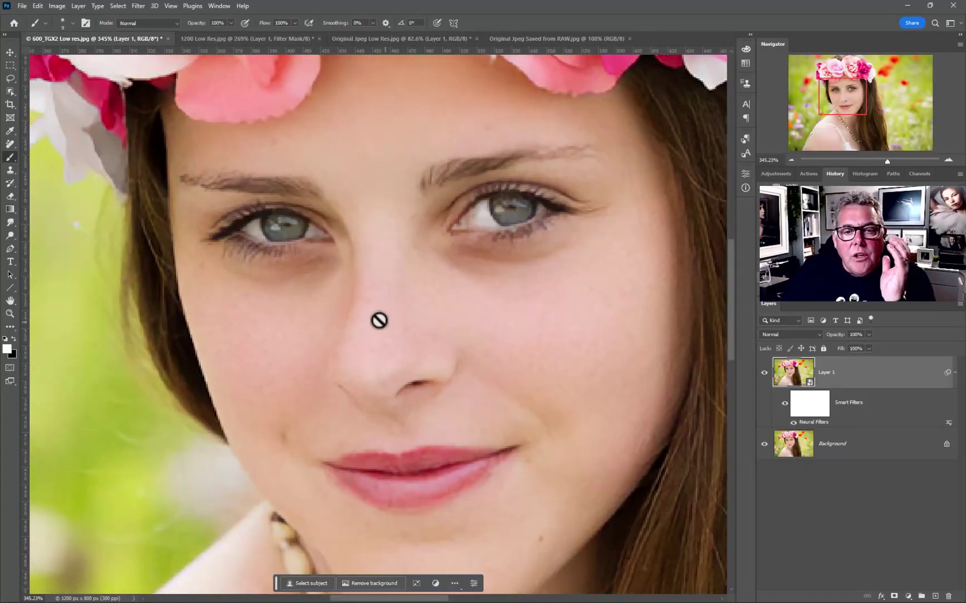
scroll(378, 318, up, 2)
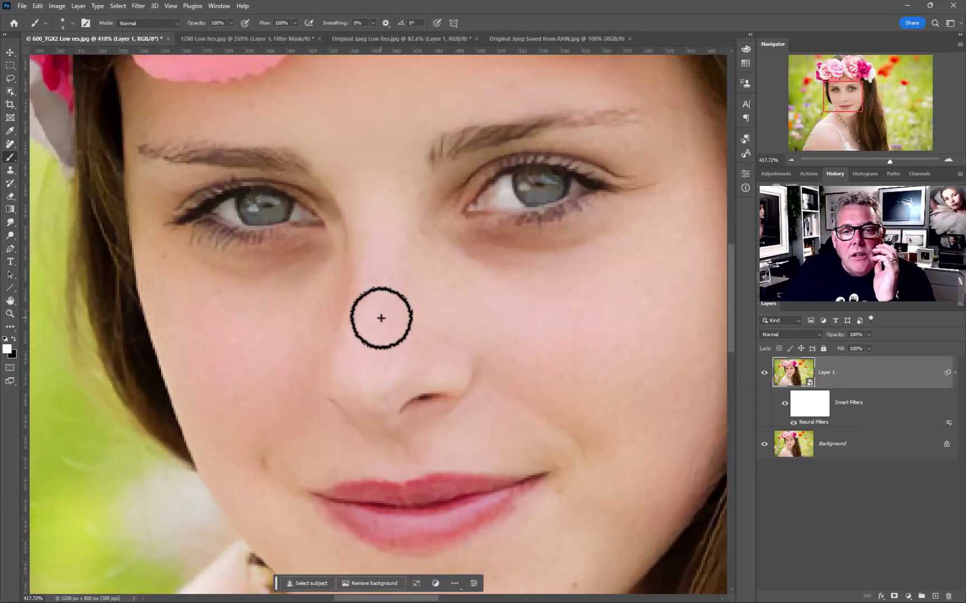
click(765, 374)
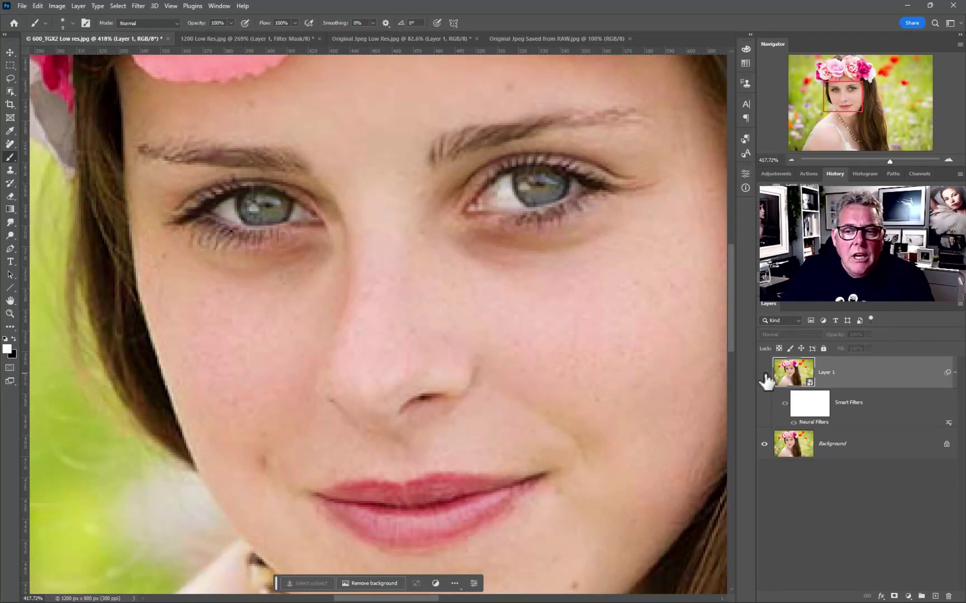
click(765, 373)
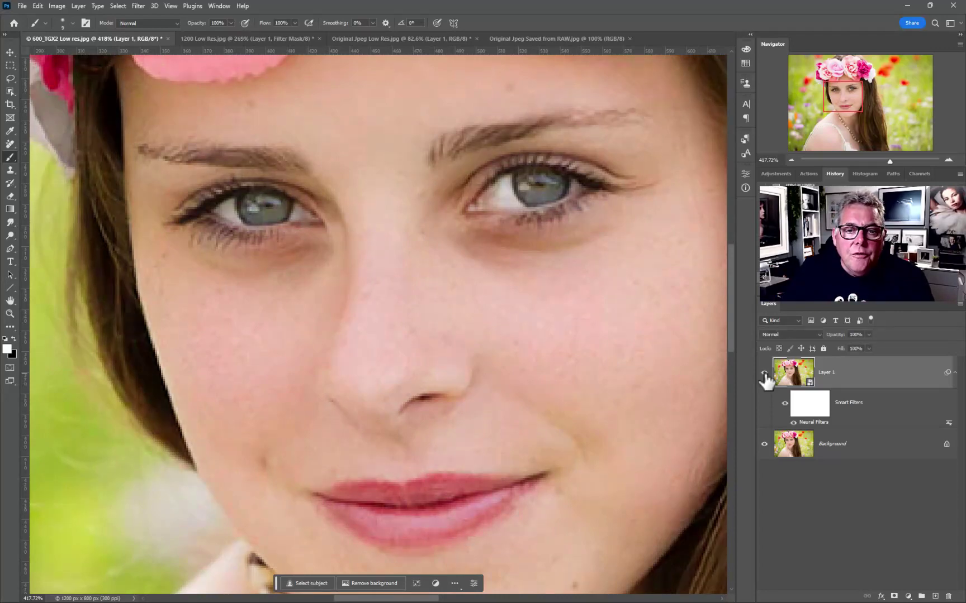